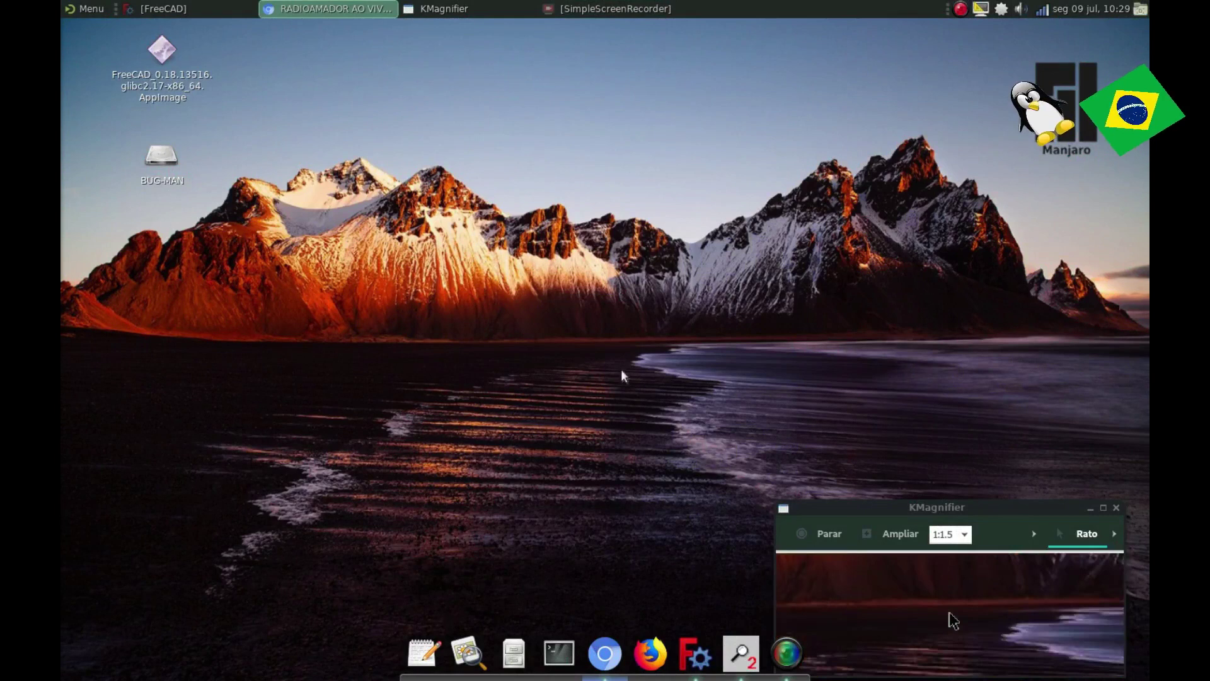
Restore the minimized FreeCAD window from the dock
left_click(693, 654)
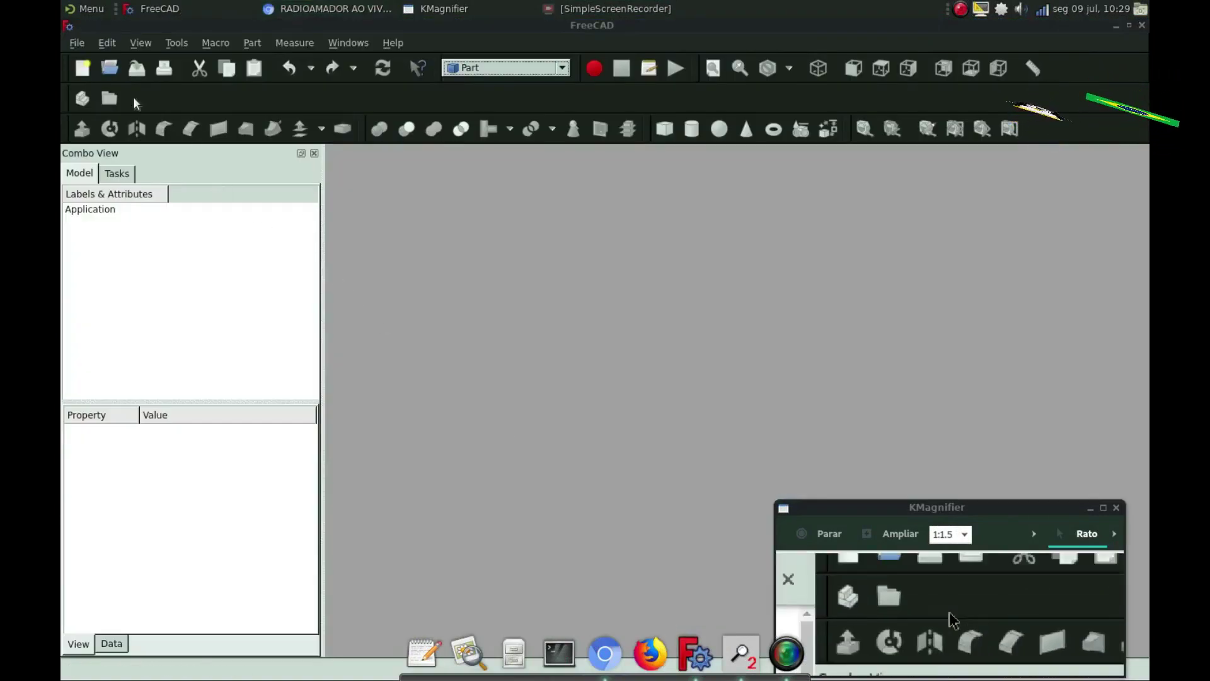
Create a new Unnamed document and activate the Gear workbench
left_click(82, 74)
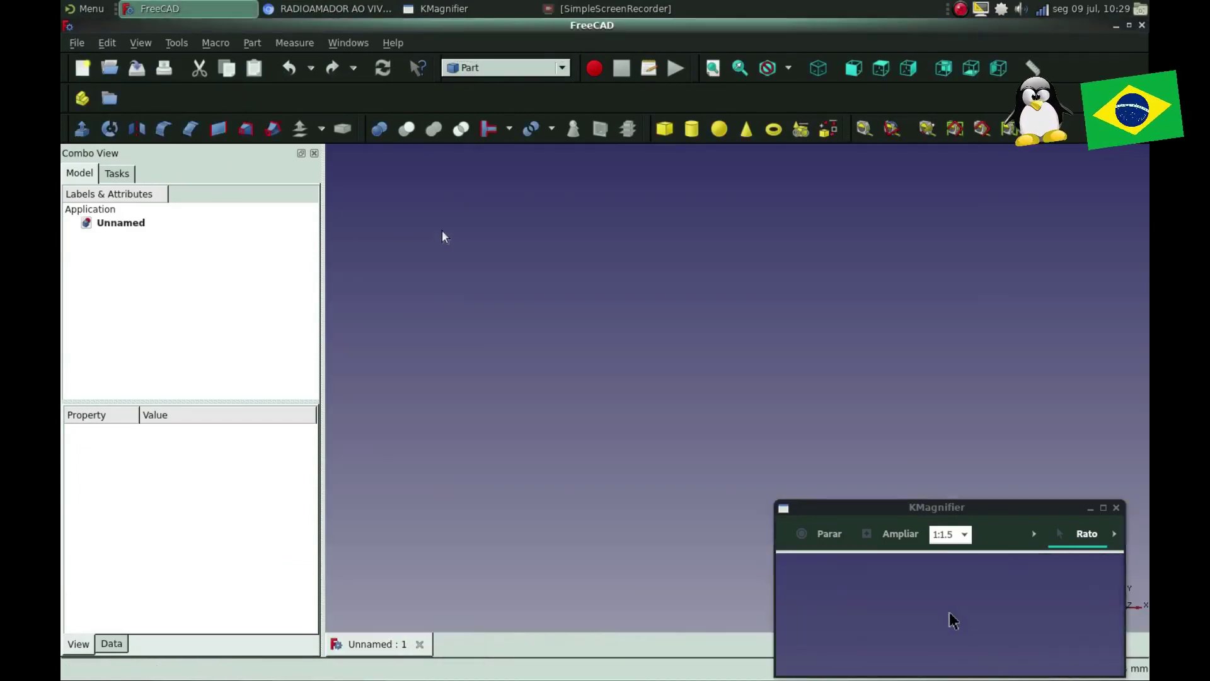
left_click(559, 67)
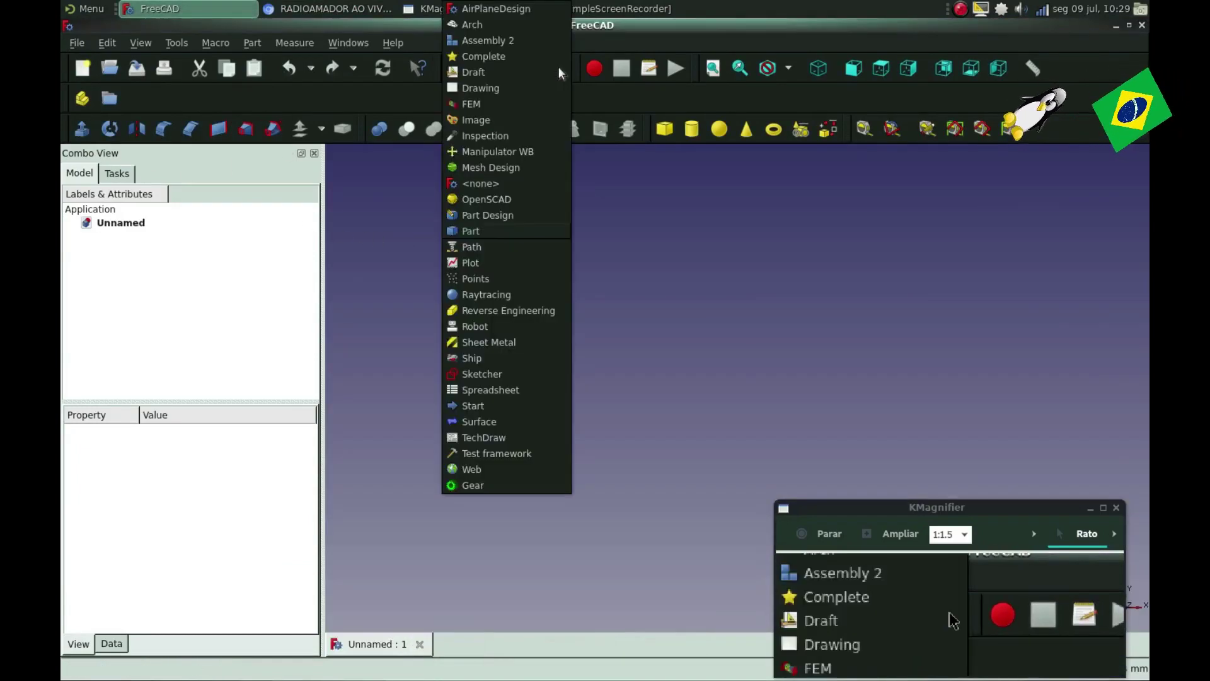
left_click(471, 485)
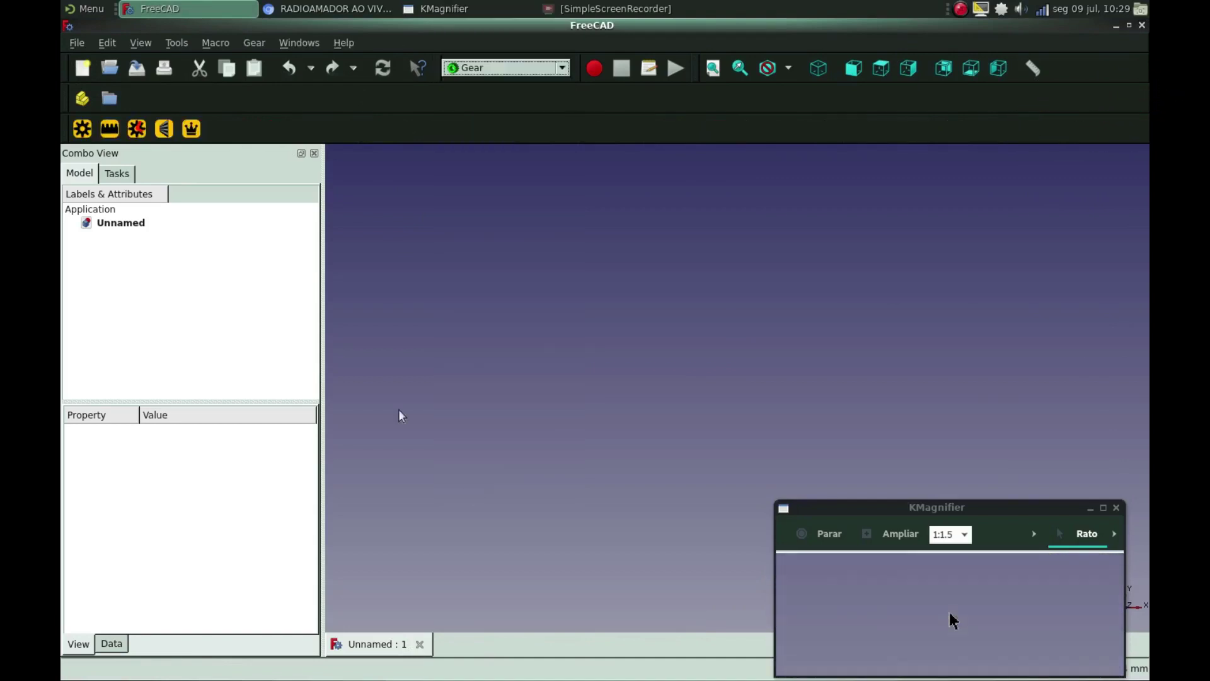
Add an InvoluteGear and show its Data properties
left_click(82, 130)
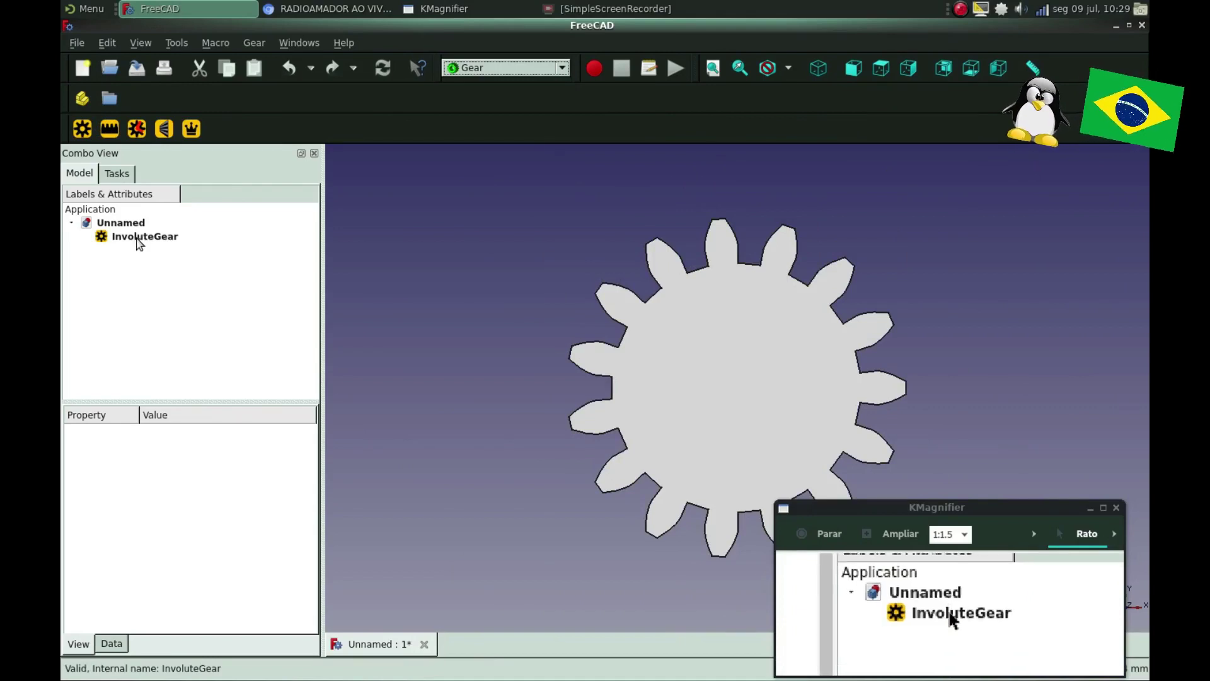
left_click(139, 239)
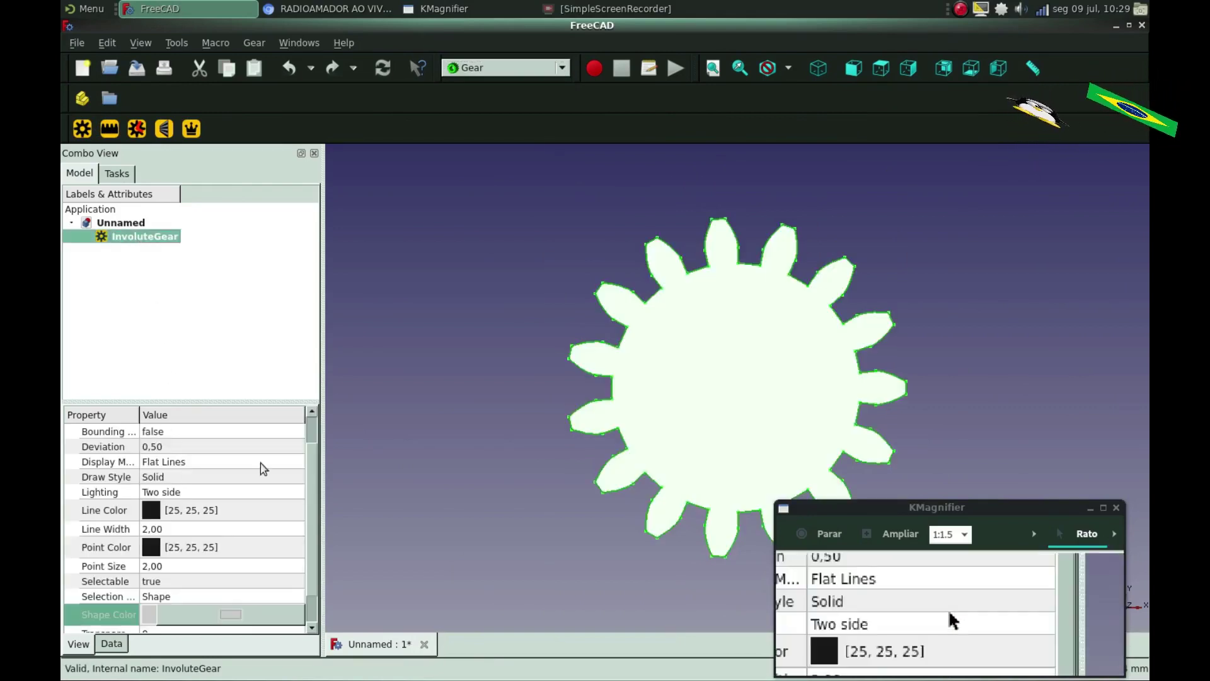
scroll(215, 529, "down", 1)
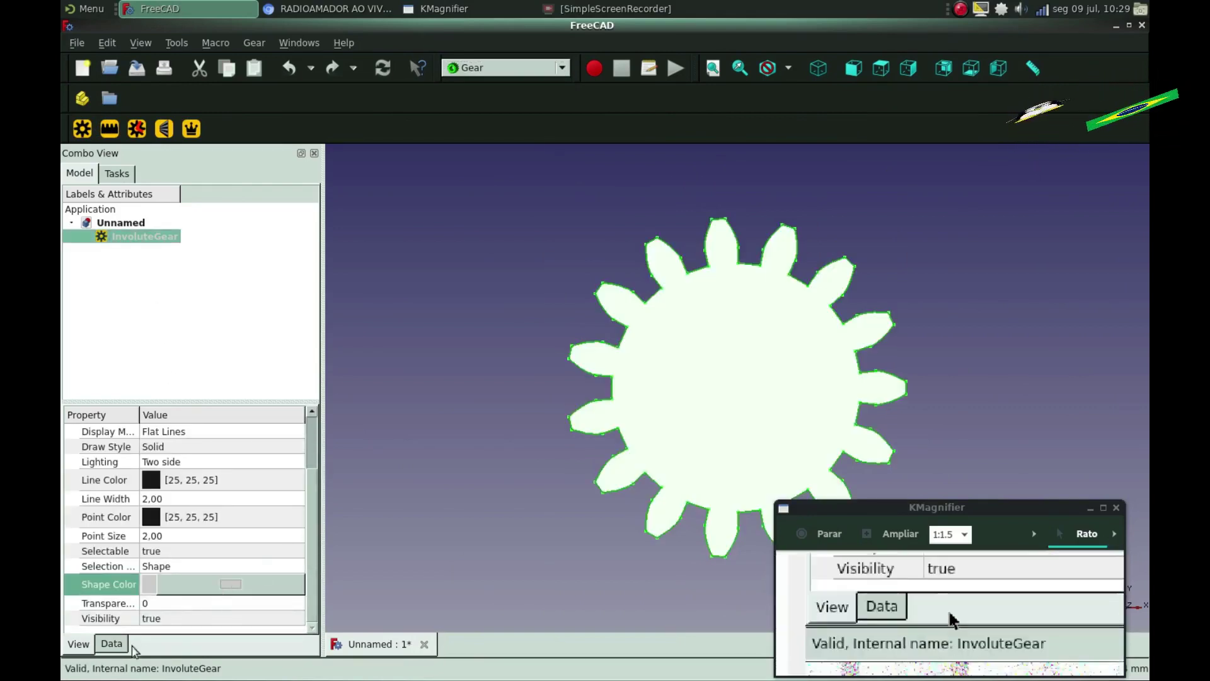
left_click(111, 643)
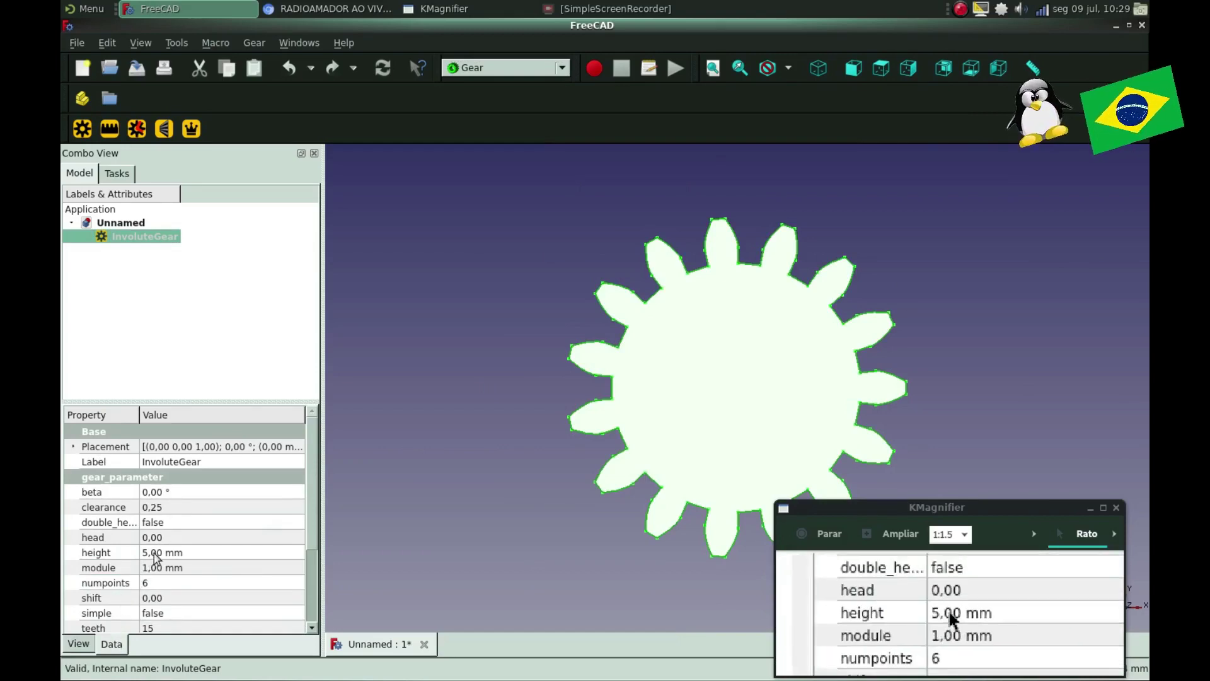
Set the gear's module to 2 mm and its number of teeth to 8
left_click(154, 552)
left_click(181, 567)
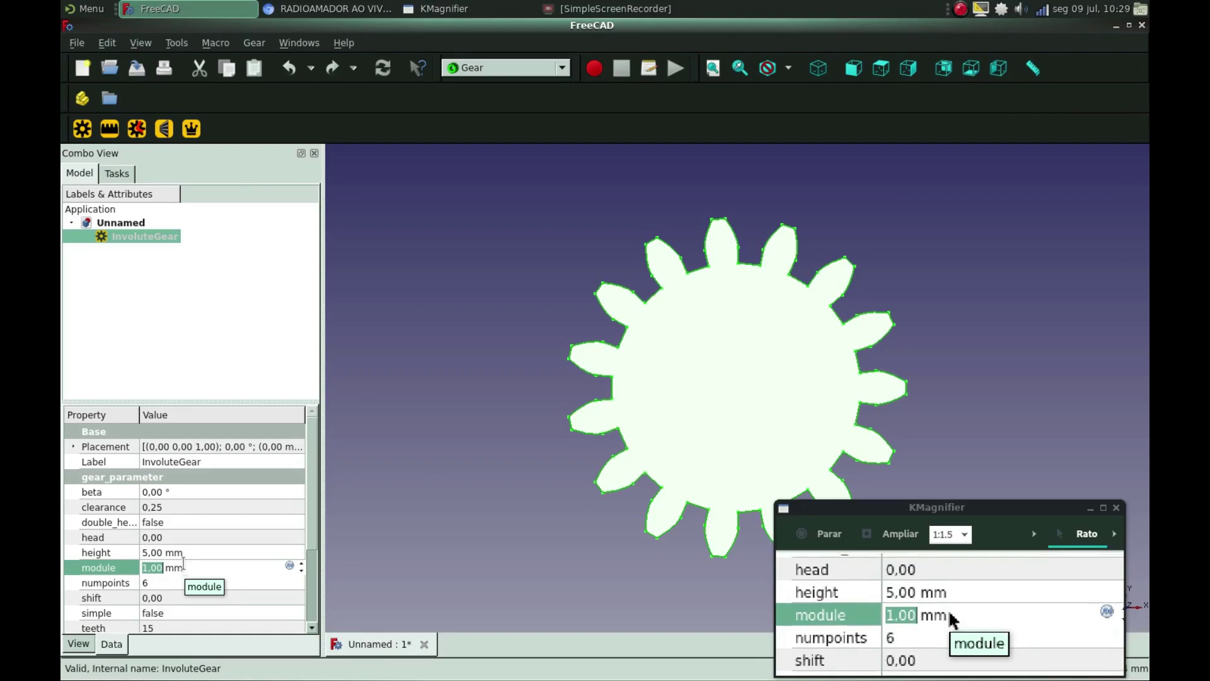
type("2")
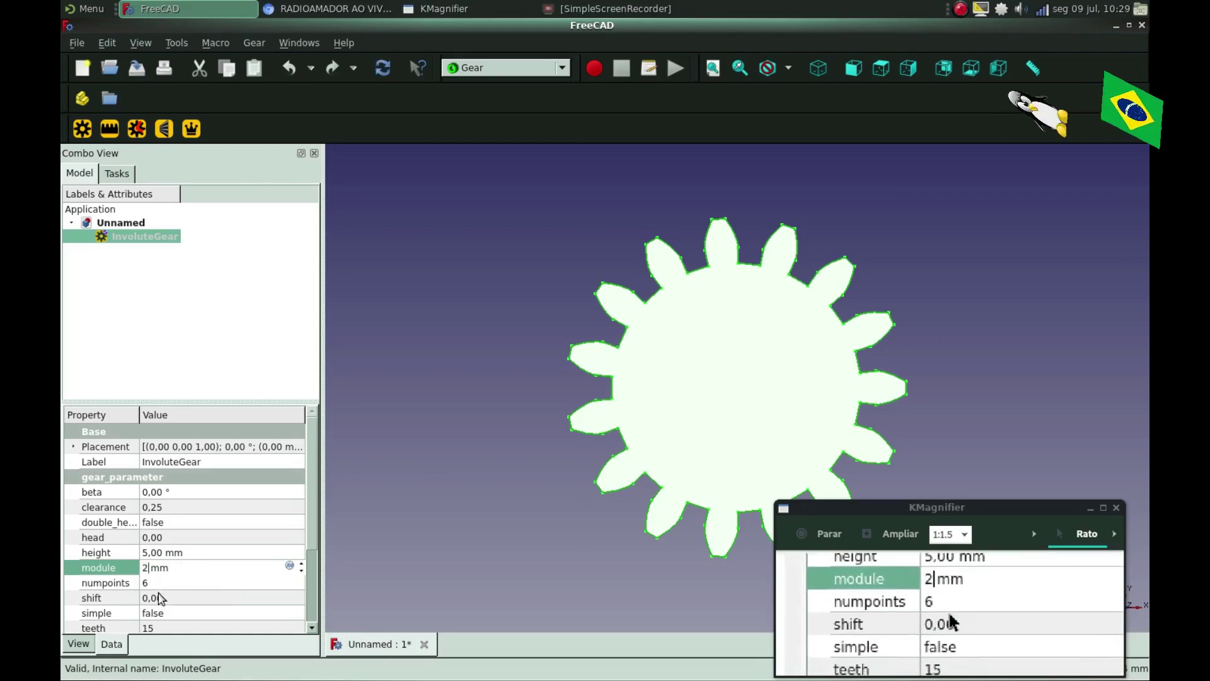
scroll(165, 626, "down", 1)
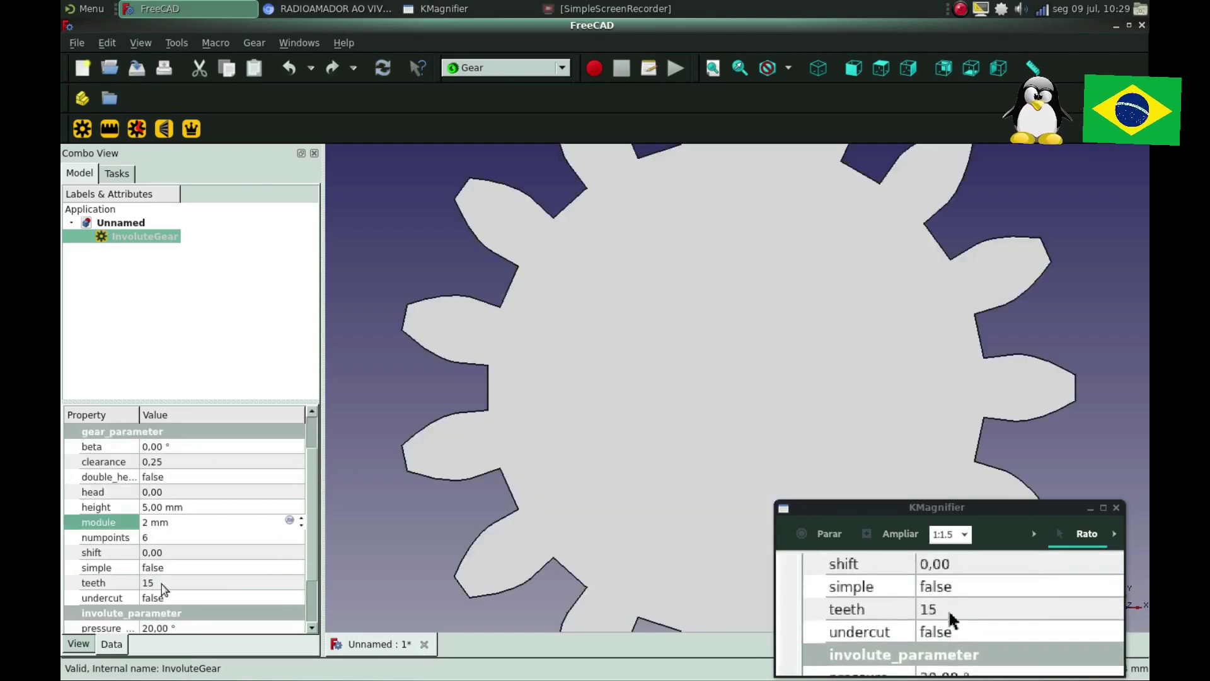
left_click(132, 580)
type("8")
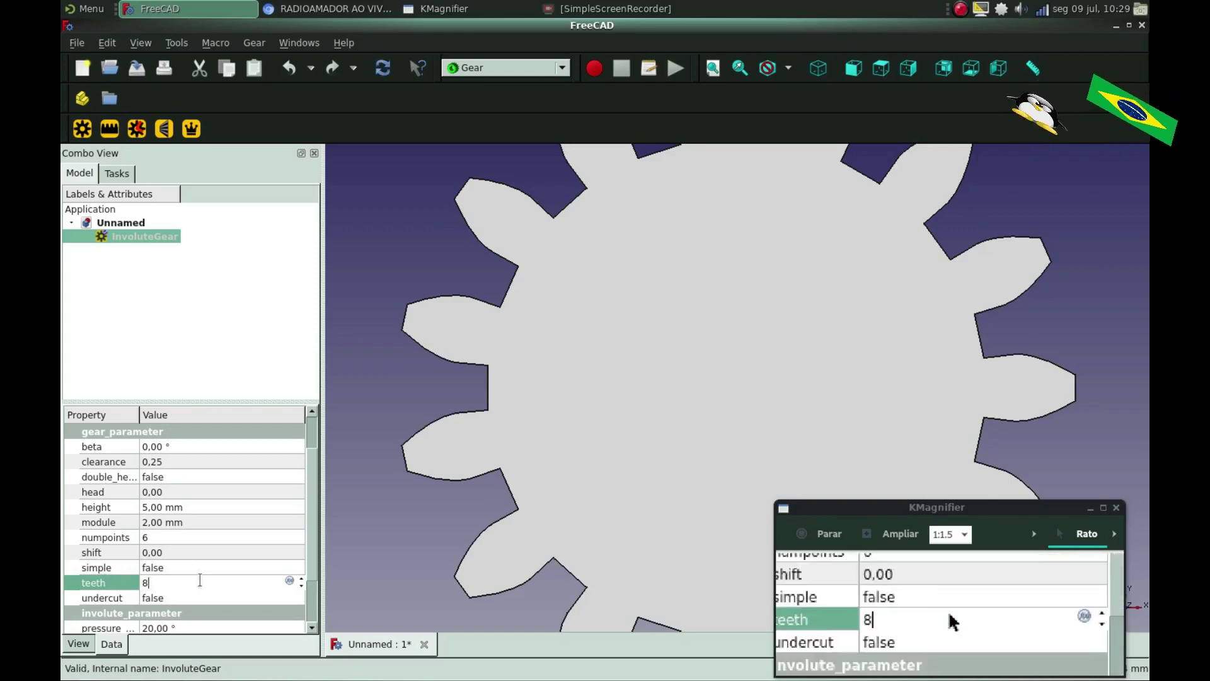
left_click(191, 569)
scroll(456, 416, "down", 3)
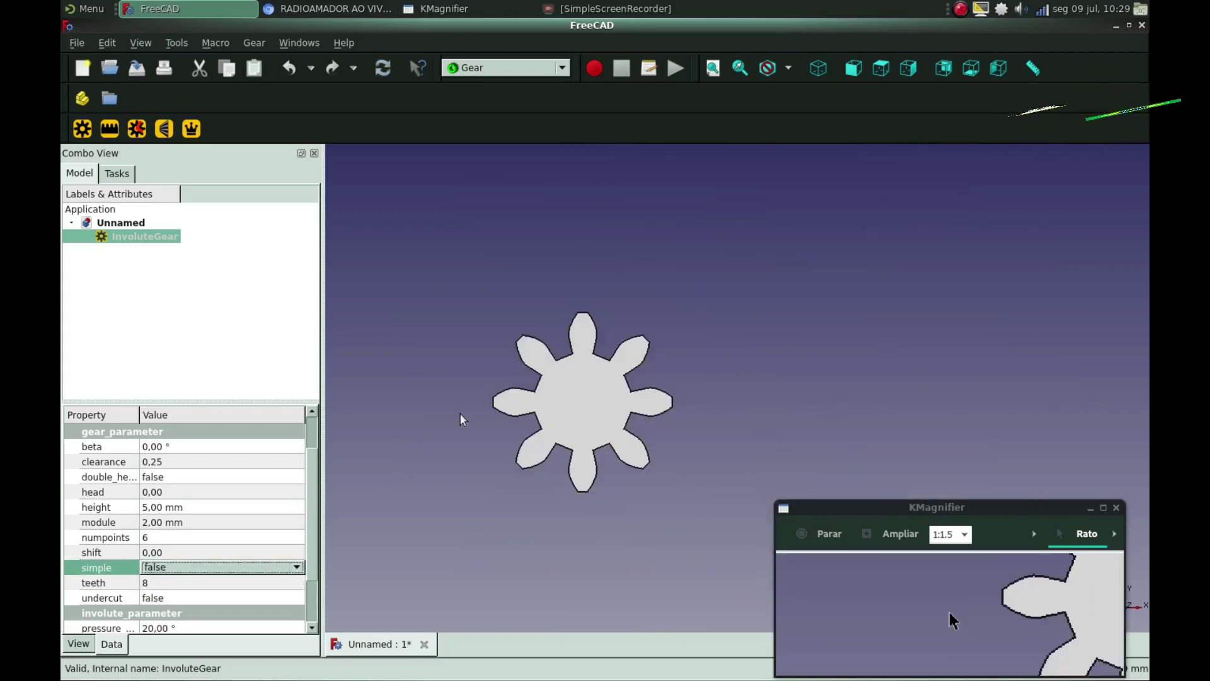
scroll(462, 418, "up", 2)
scroll(563, 369, "down", 2)
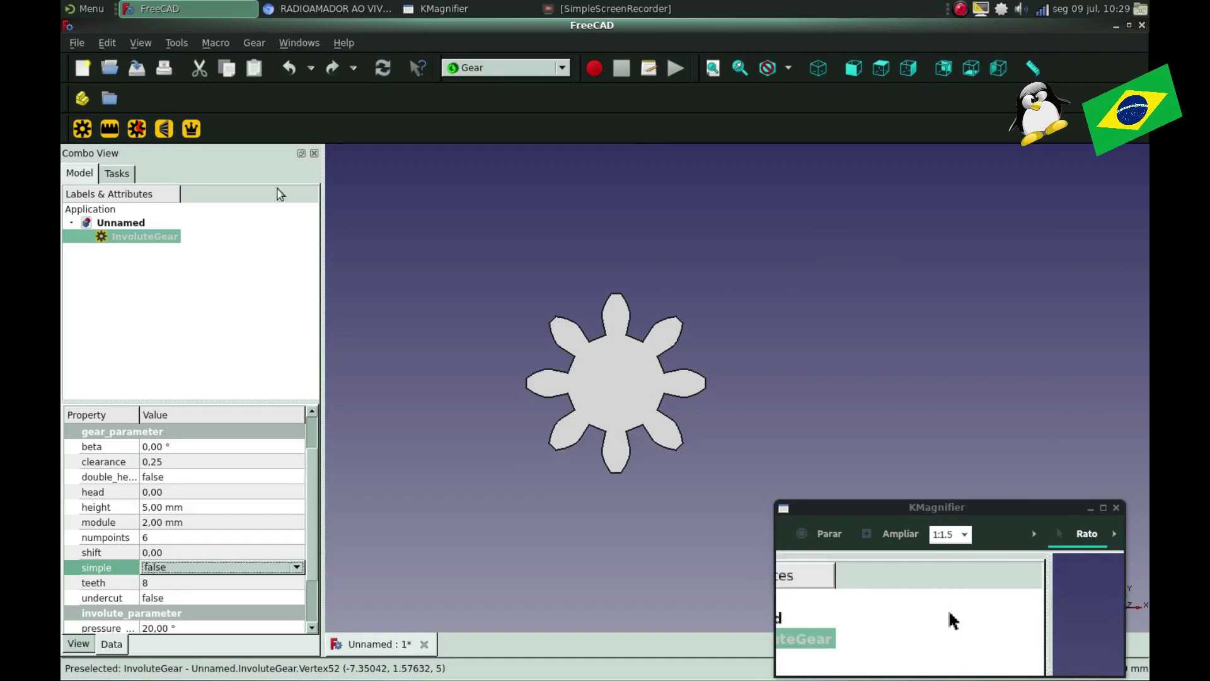
Switch to the Part workbench and add a cylinder at the gear's centre
left_click(516, 69)
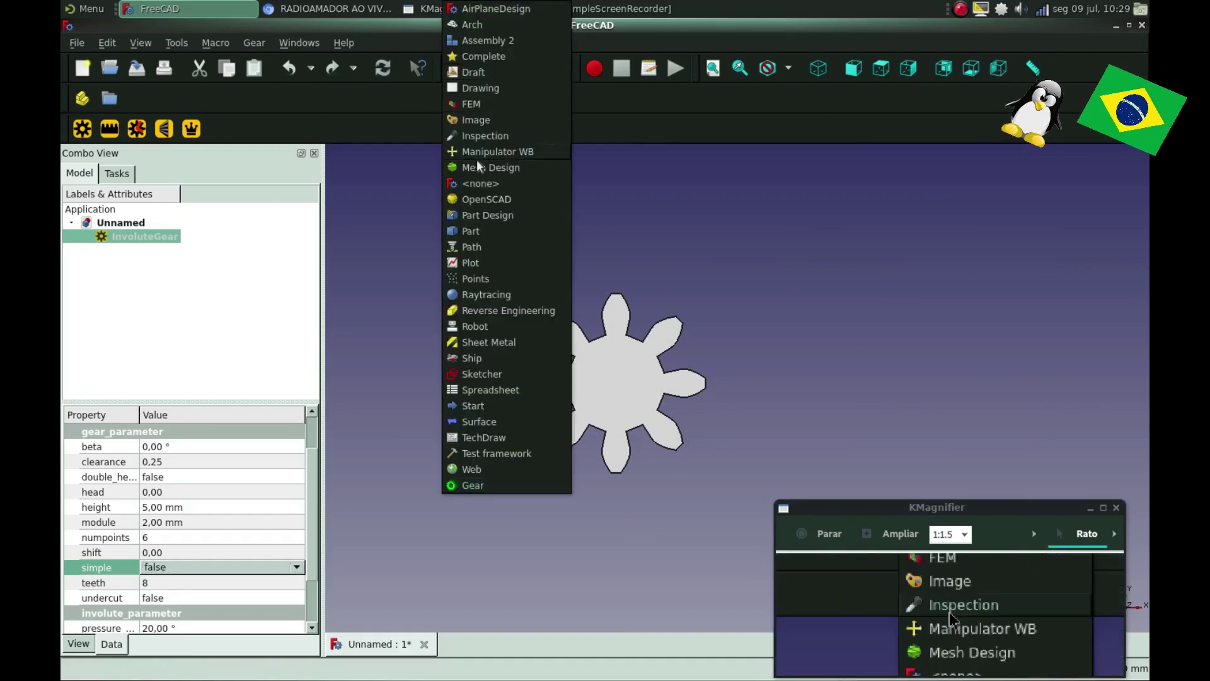
left_click(481, 232)
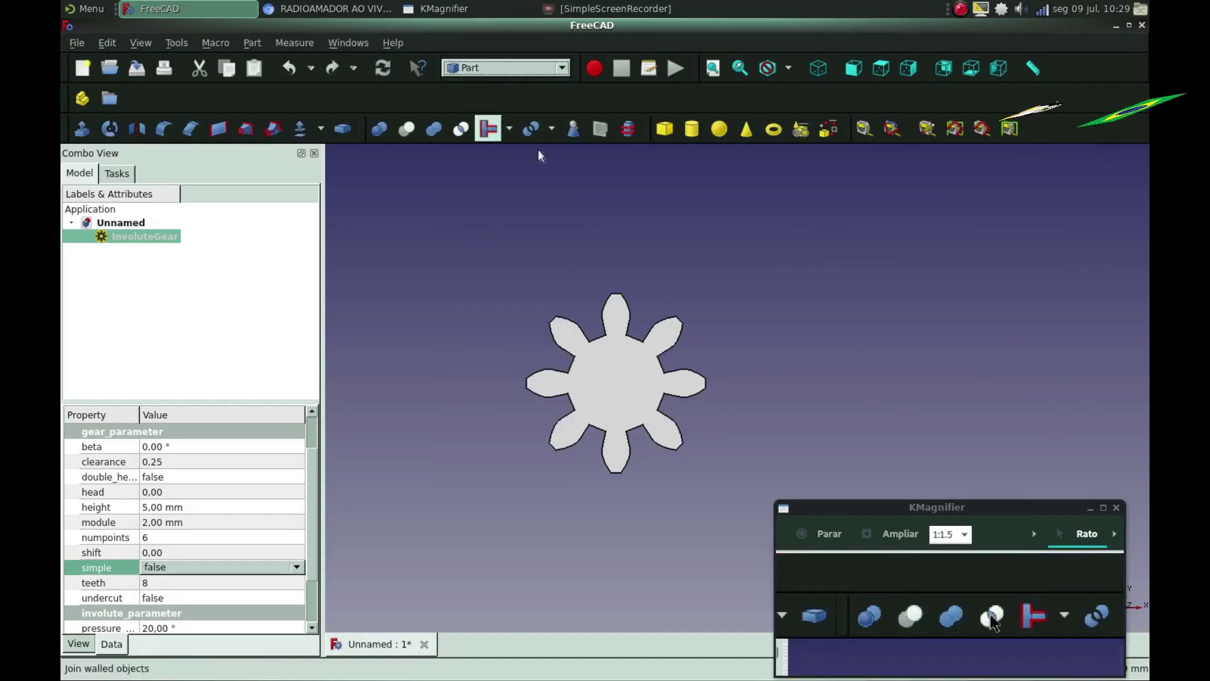
left_click(695, 131)
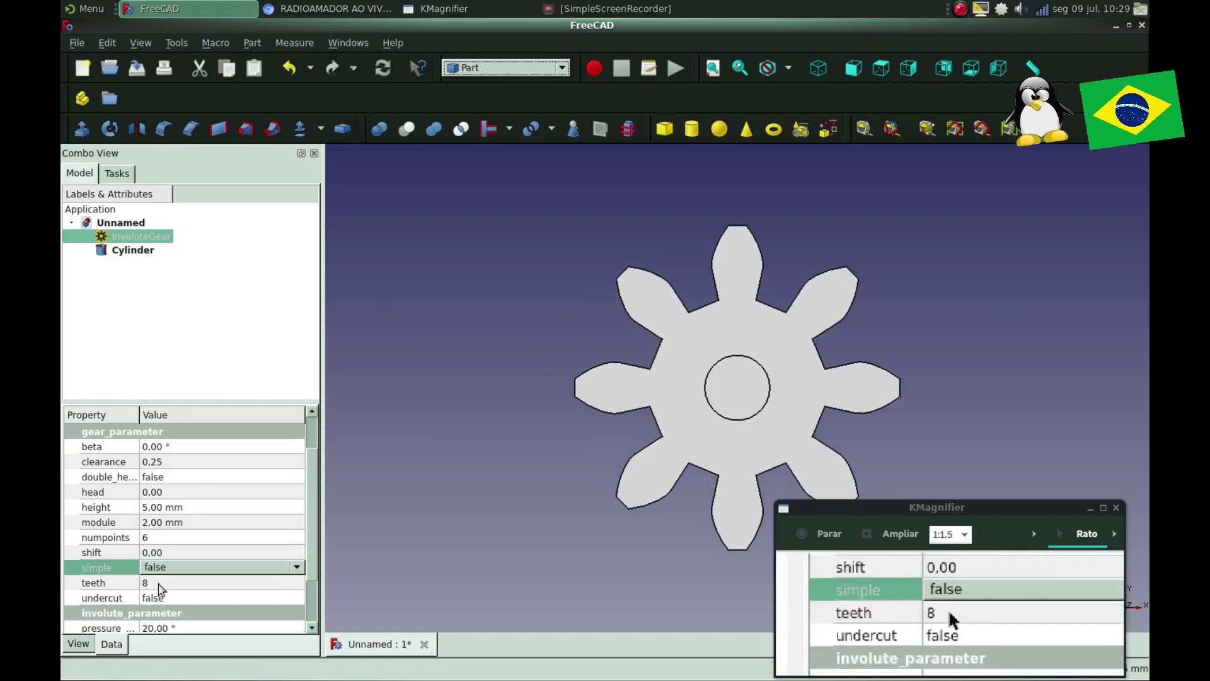
Set the cylinder's radius to 3 mm so it pokes through the gear
left_click(133, 250)
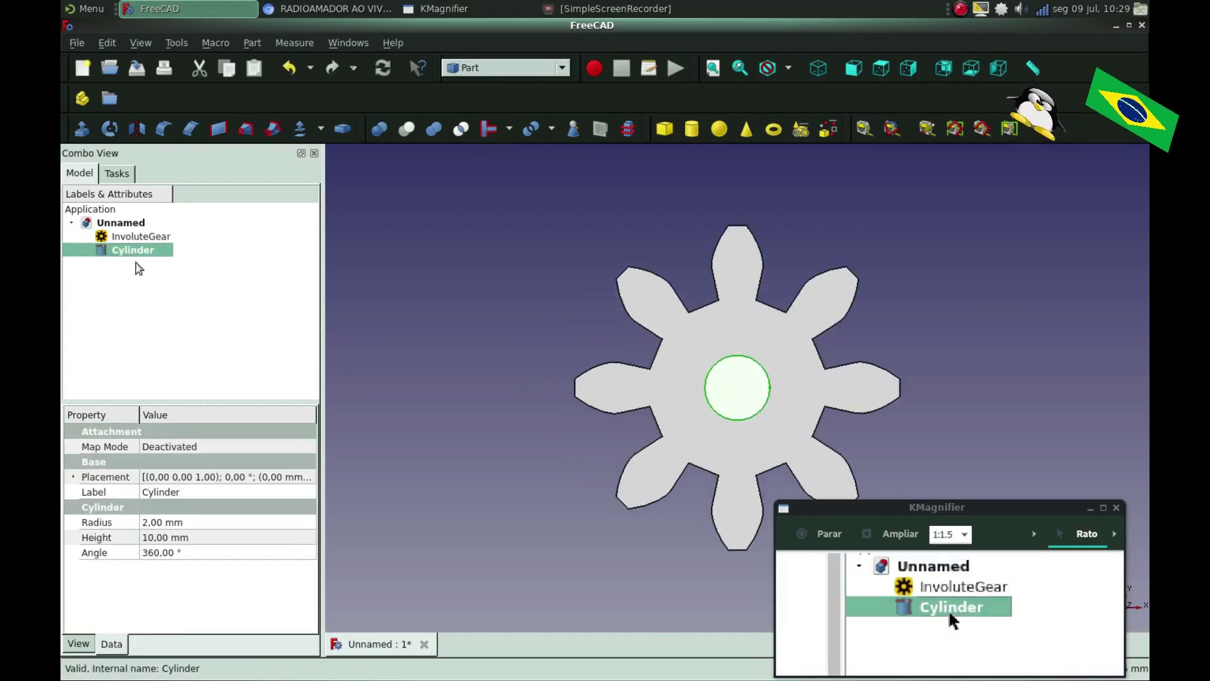
left_click(160, 523)
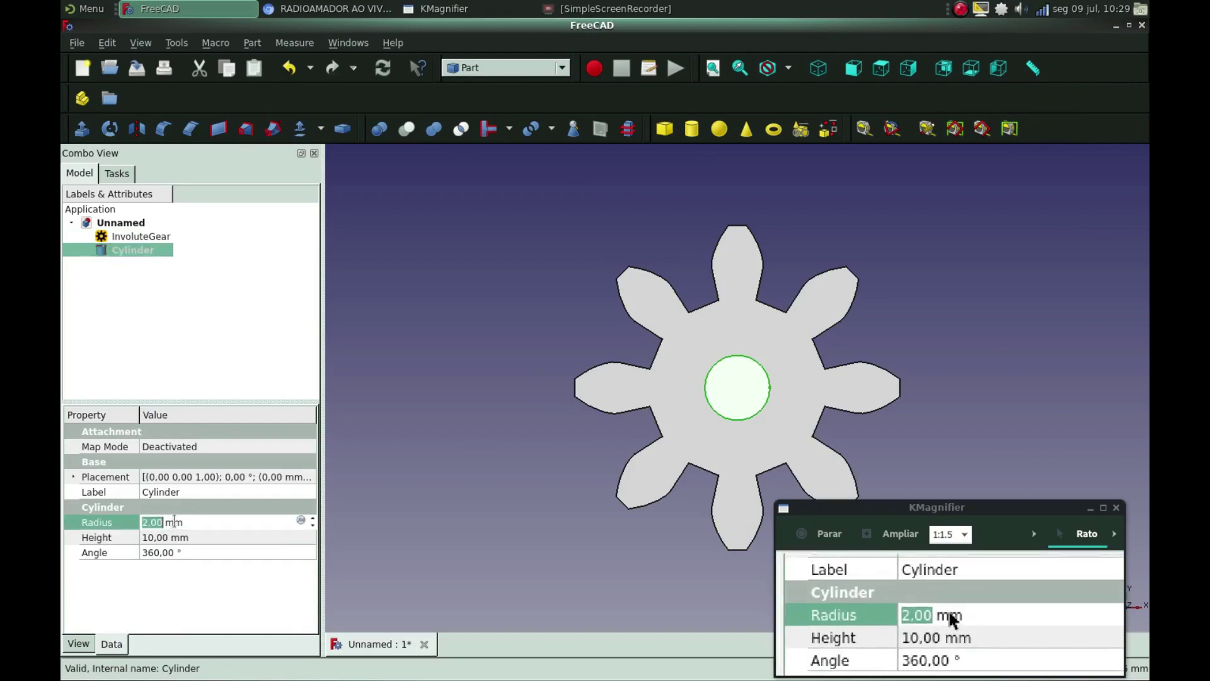
type("3")
left_click(230, 558)
scroll(560, 343, "down", 2)
mouse_move(559, 344)
middle_mouse_down()
mouse_move(568, 354)
mouse_move(653, 332)
mouse_move(596, 369)
middle_mouse_up()
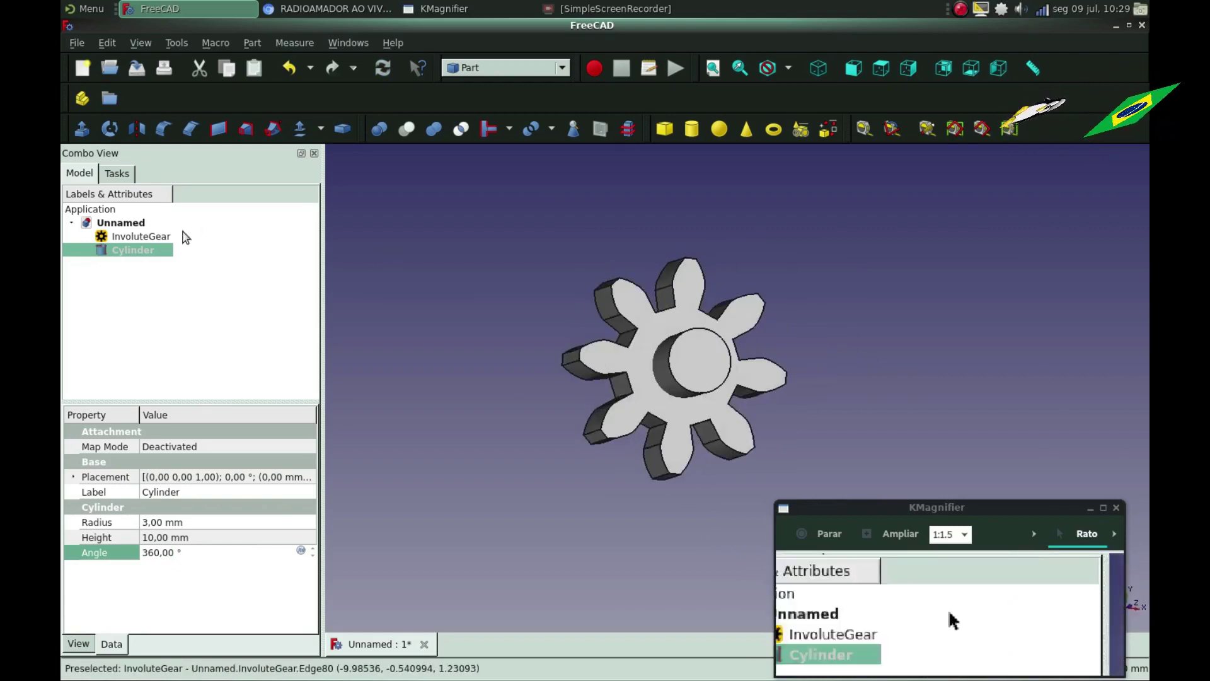
Cut the Cylinder from the InvoluteGear and view the bored gear from the top
left_click(140, 237)
left_click(134, 252, "ctrl")
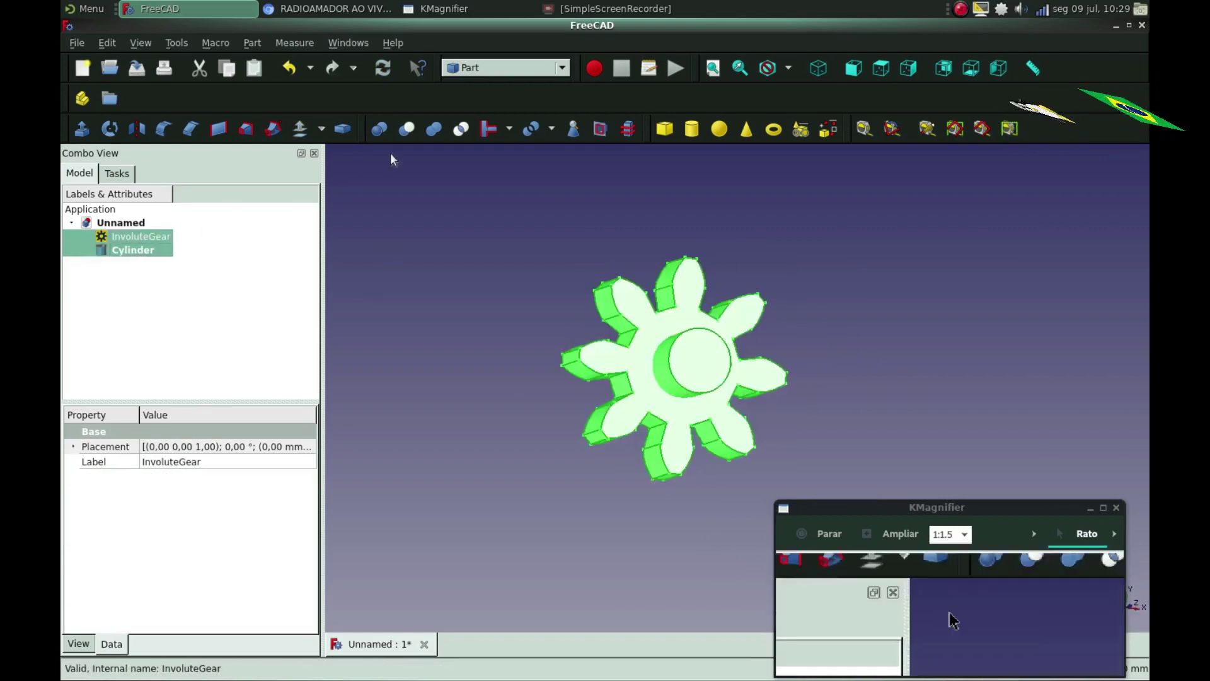
left_click(408, 130)
mouse_move(656, 365)
middle_mouse_down()
mouse_move(959, 373)
mouse_move(660, 320)
middle_mouse_up()
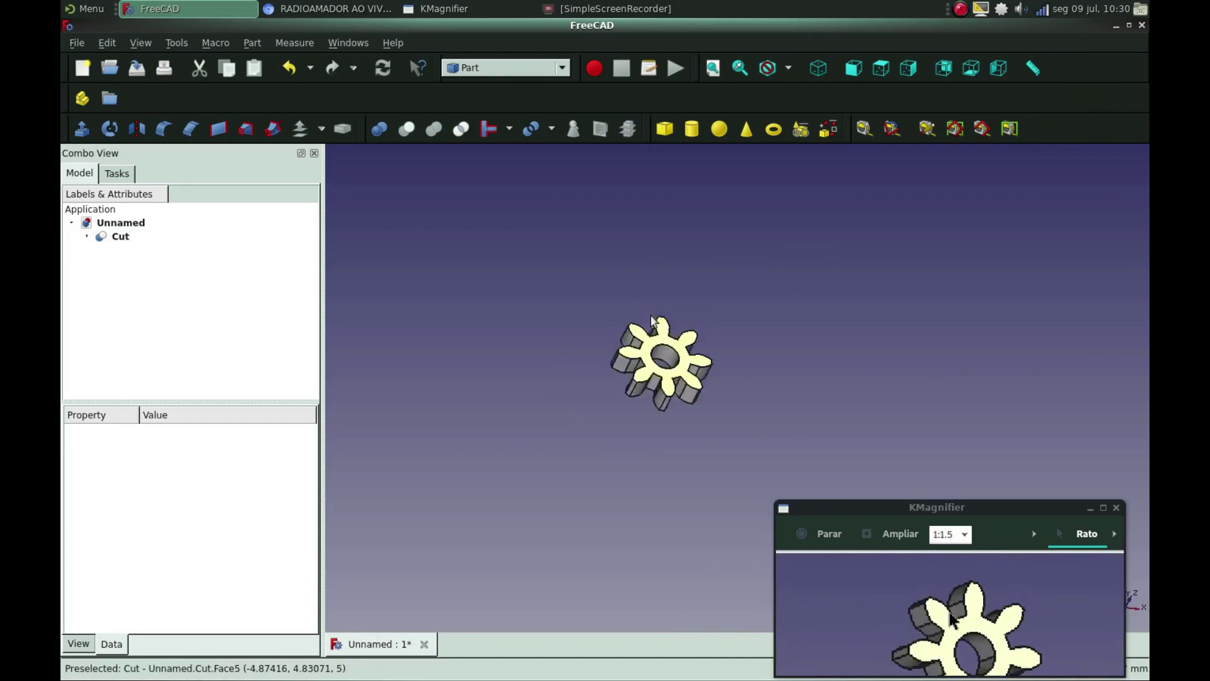
key("2")
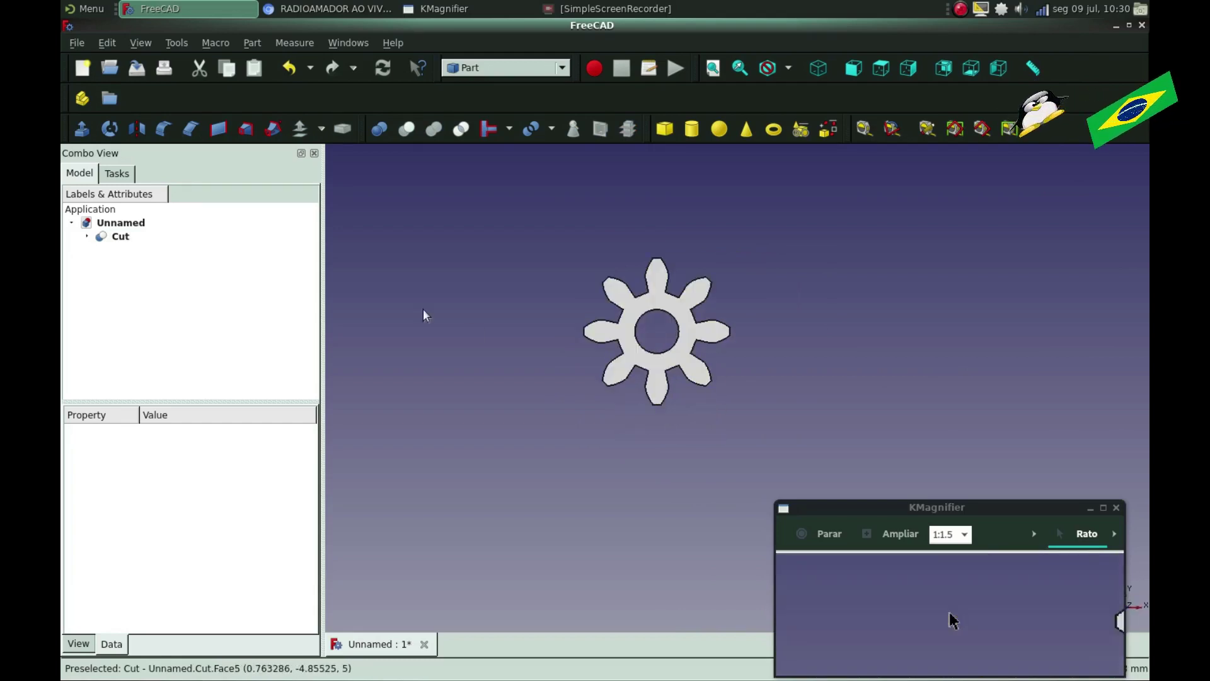
scroll(462, 315, "up", 4)
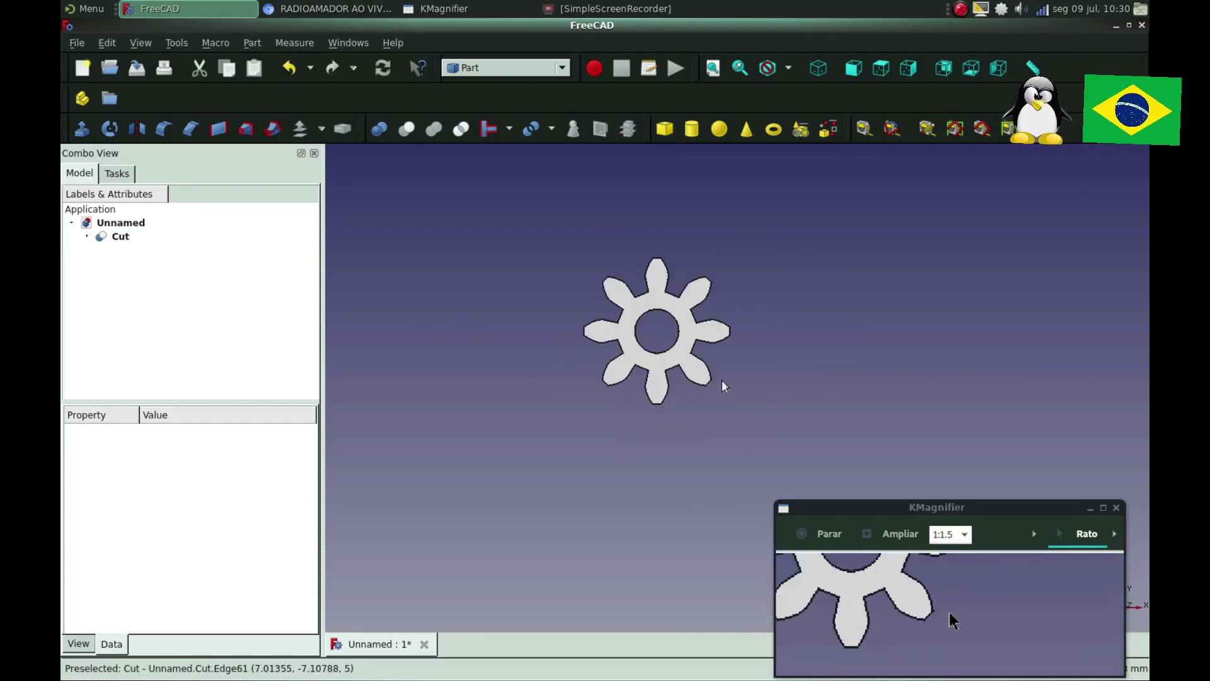
scroll(551, 327, "down", 2)
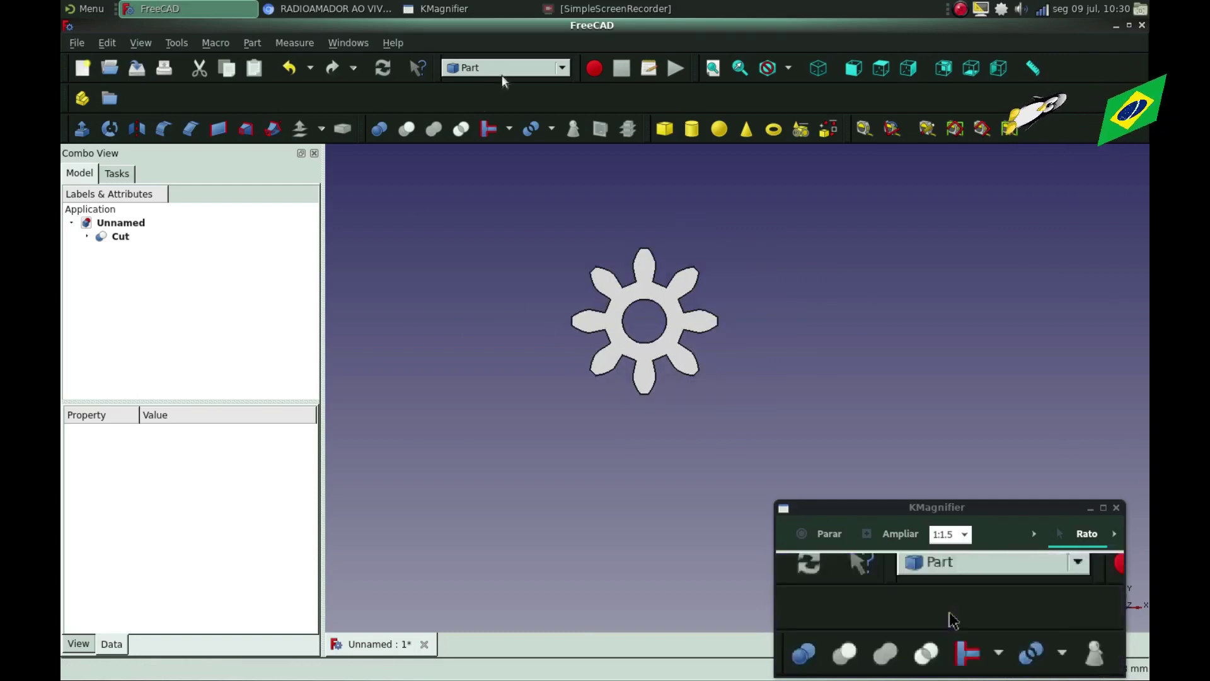
In the Draft workbench, start a ShapeString with the grid on, placed left of the gear
left_click(565, 67)
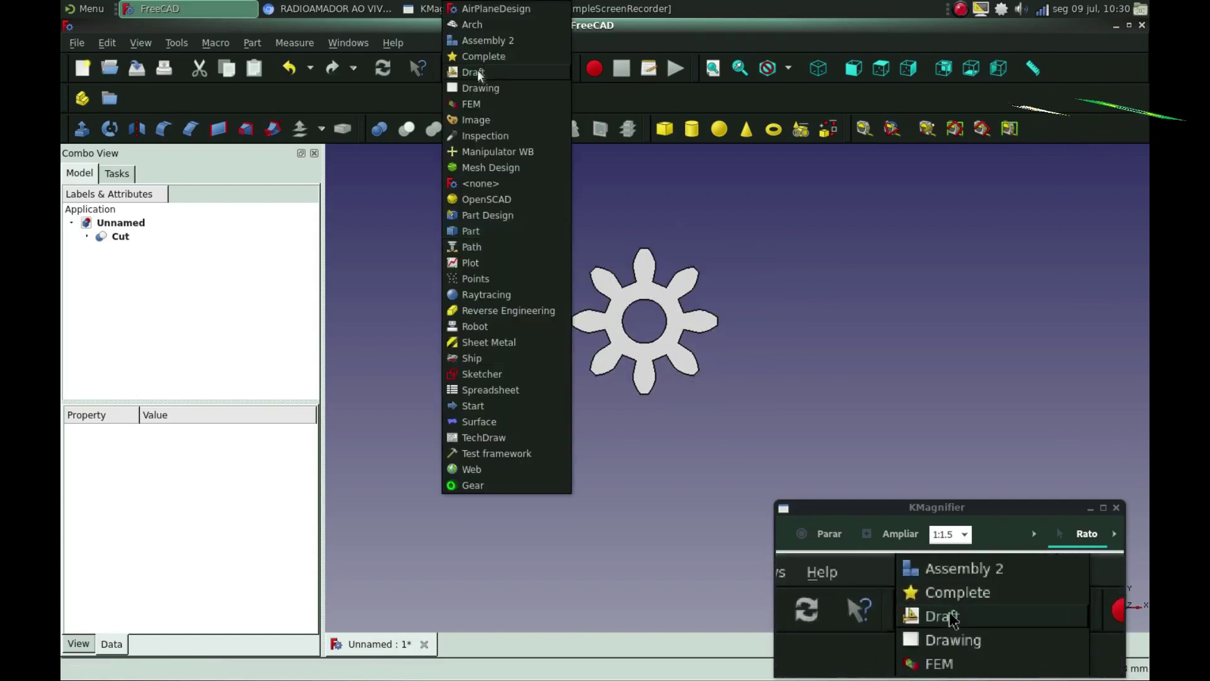
left_click(477, 72)
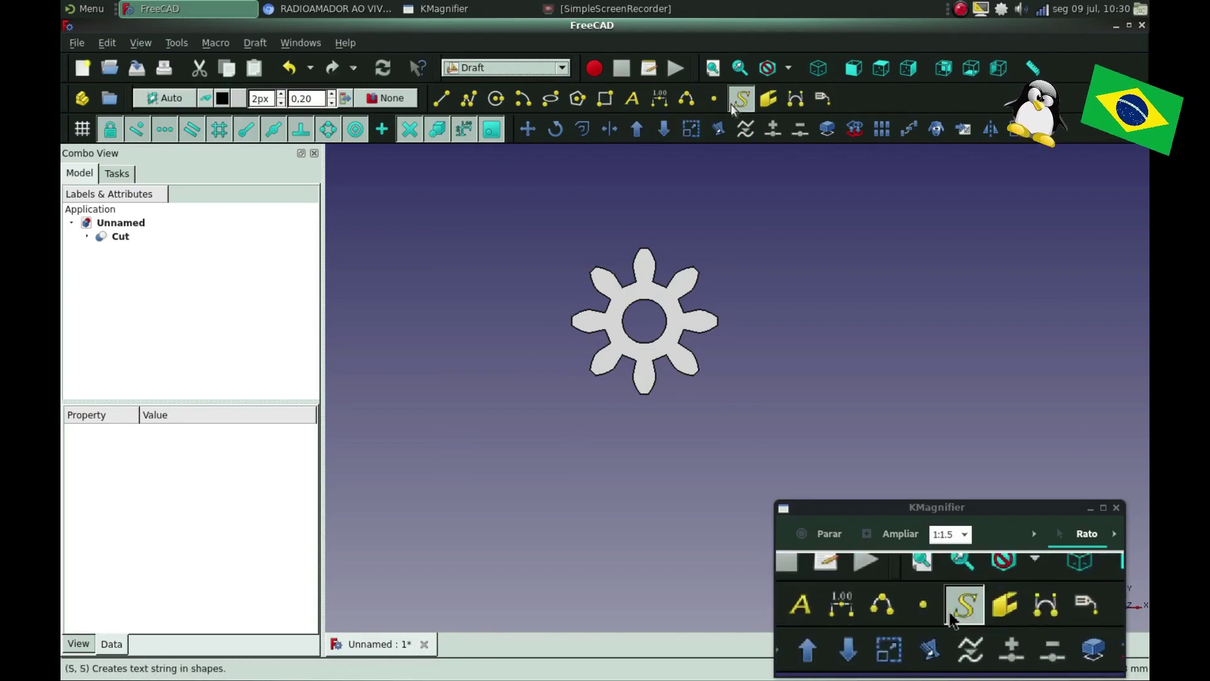
left_click(738, 100)
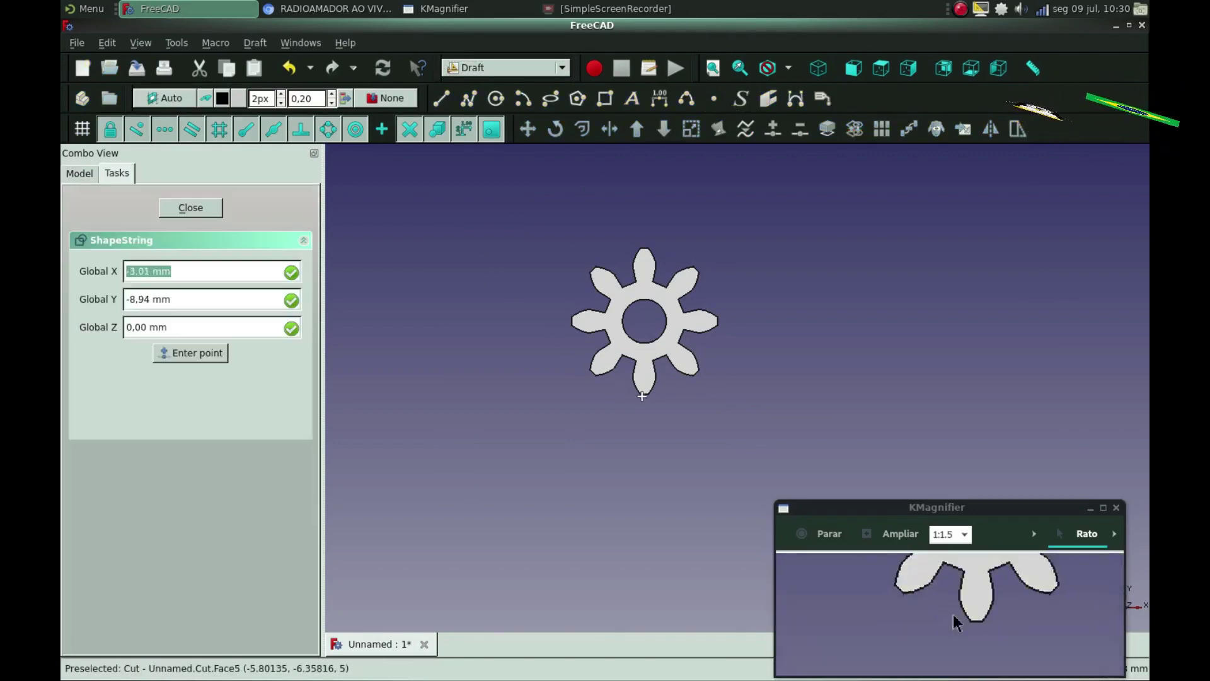
left_click(87, 133)
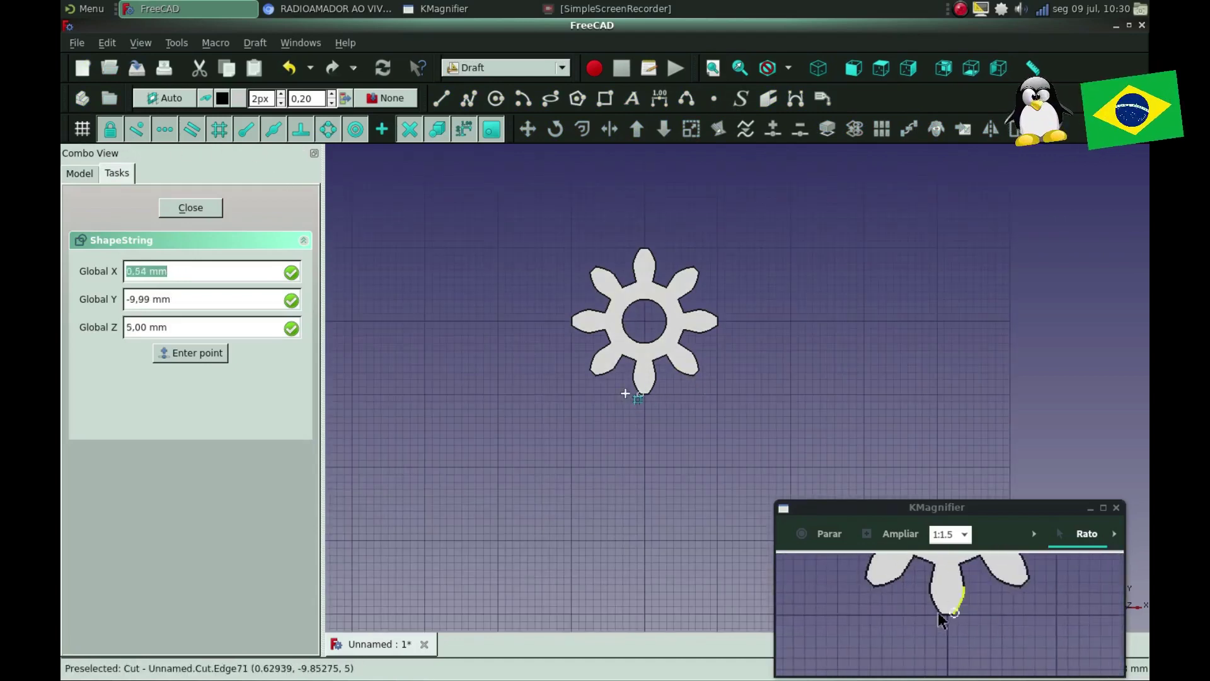
left_click(424, 393)
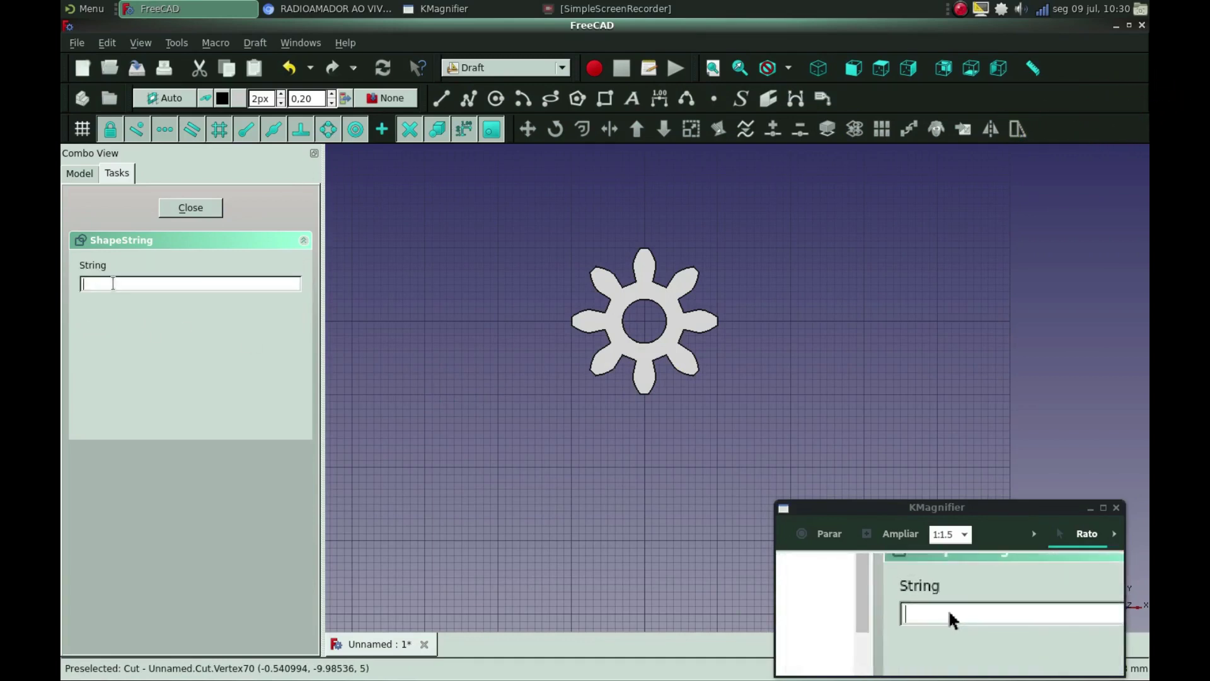
Give the ShapeString text F, height 25 and tracking 0
type("F")
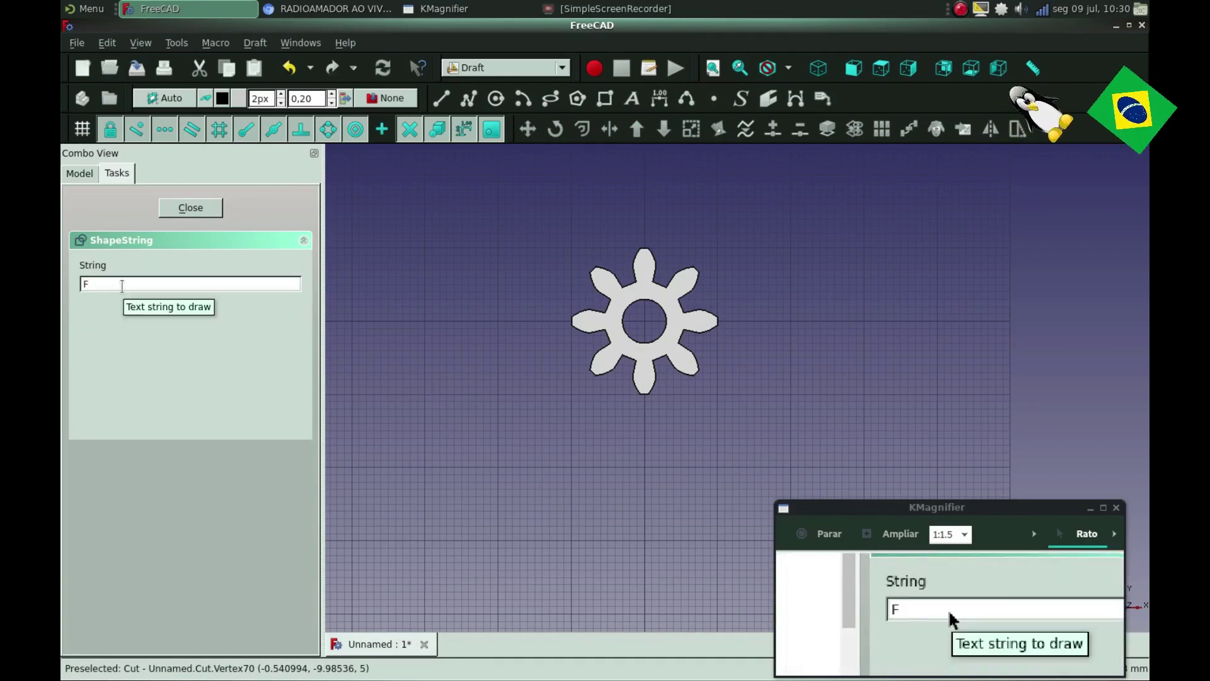
key("Return")
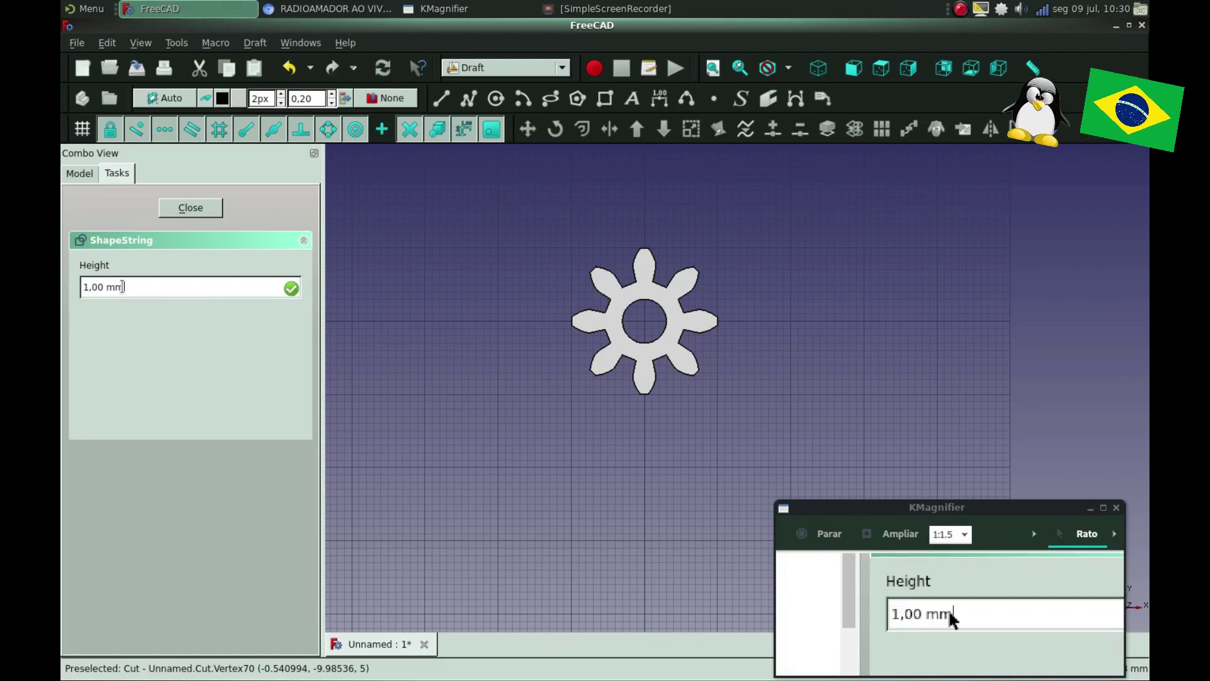
left_click_drag(122, 287, 63, 291)
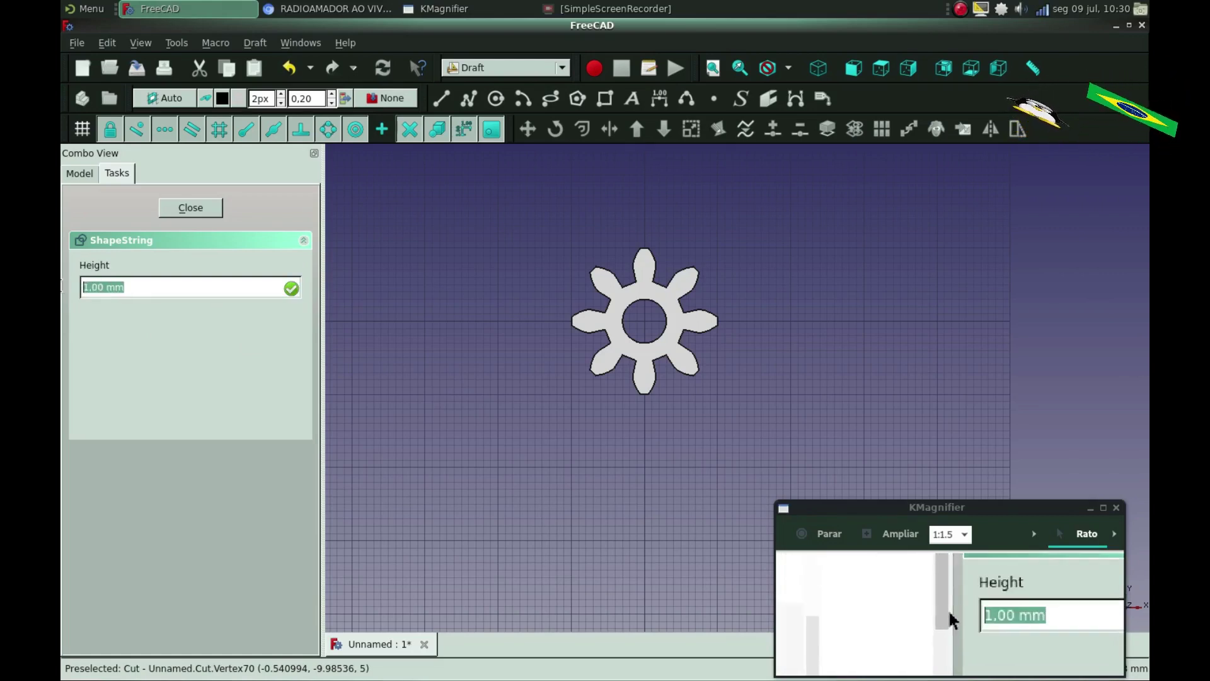
type("25")
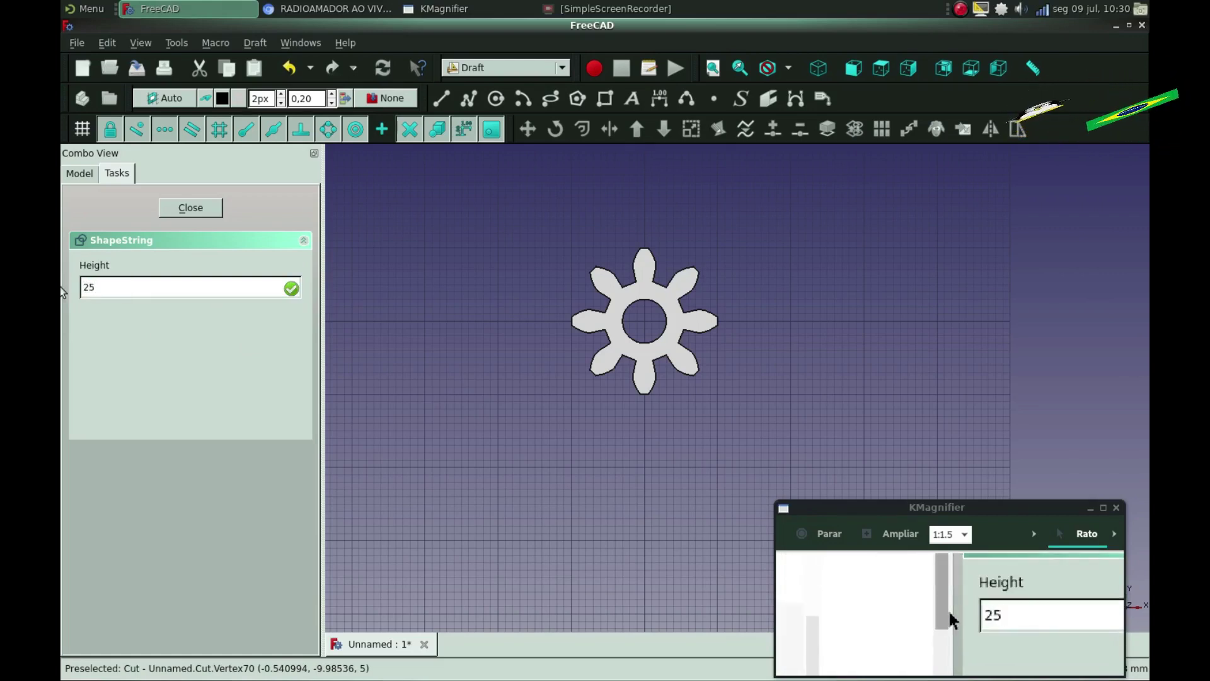
key("Return")
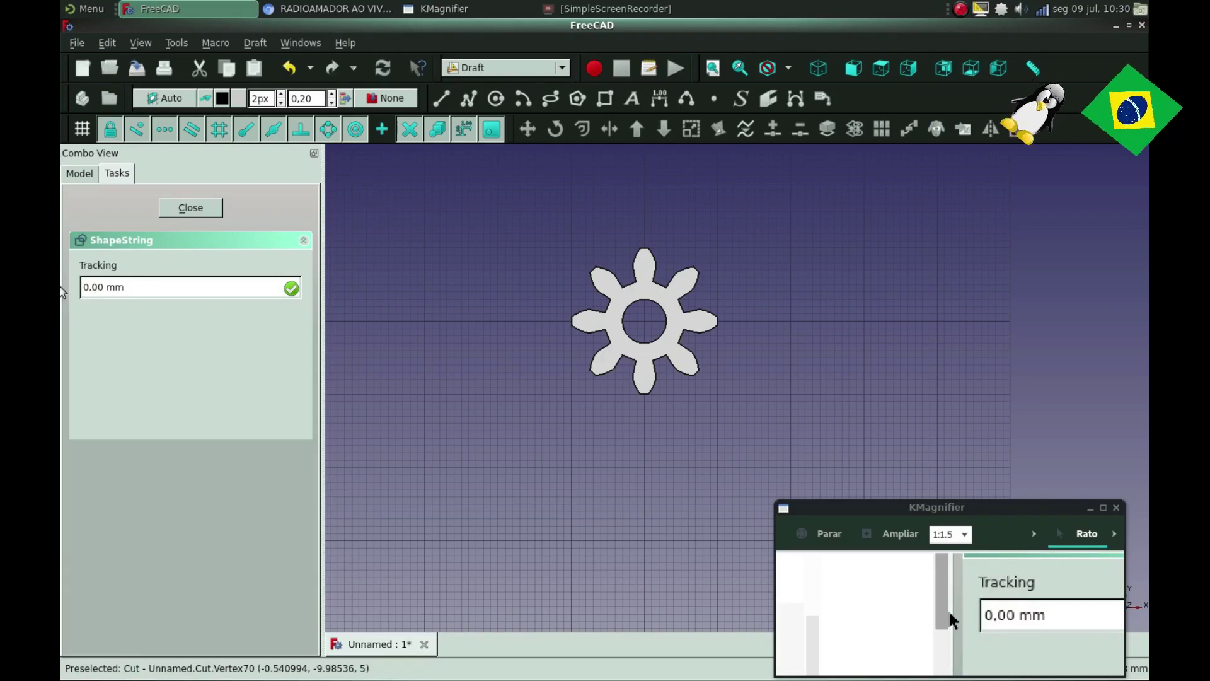
key("Return")
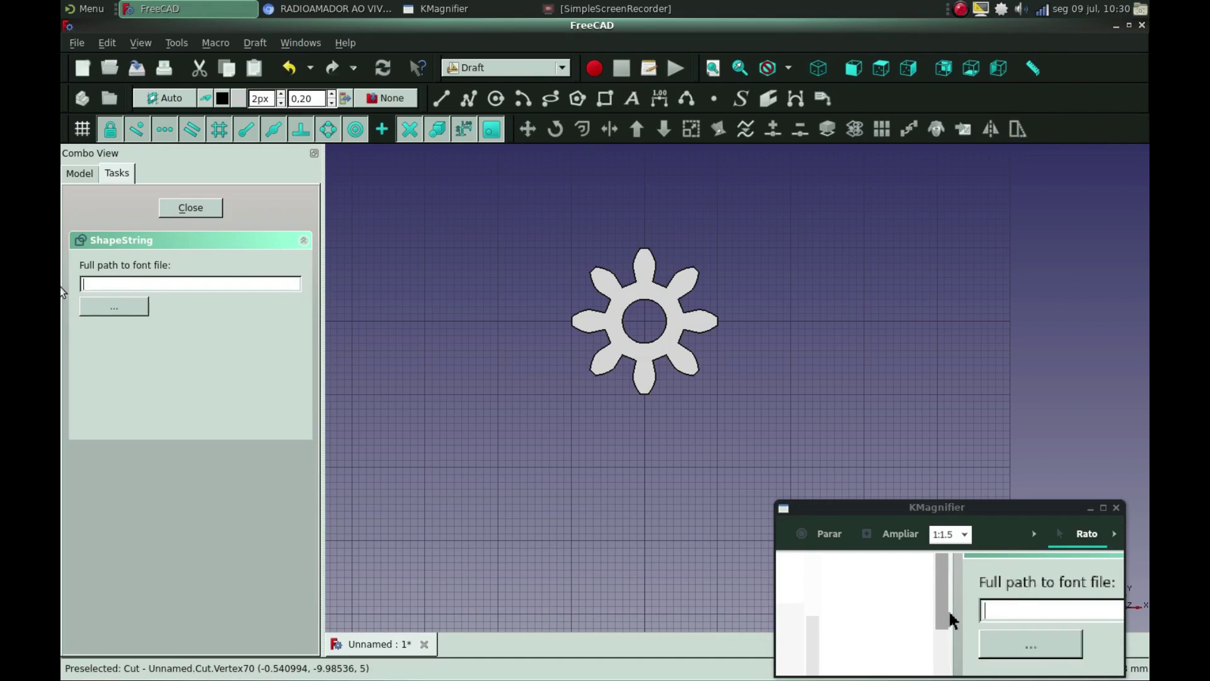
left_click(106, 306)
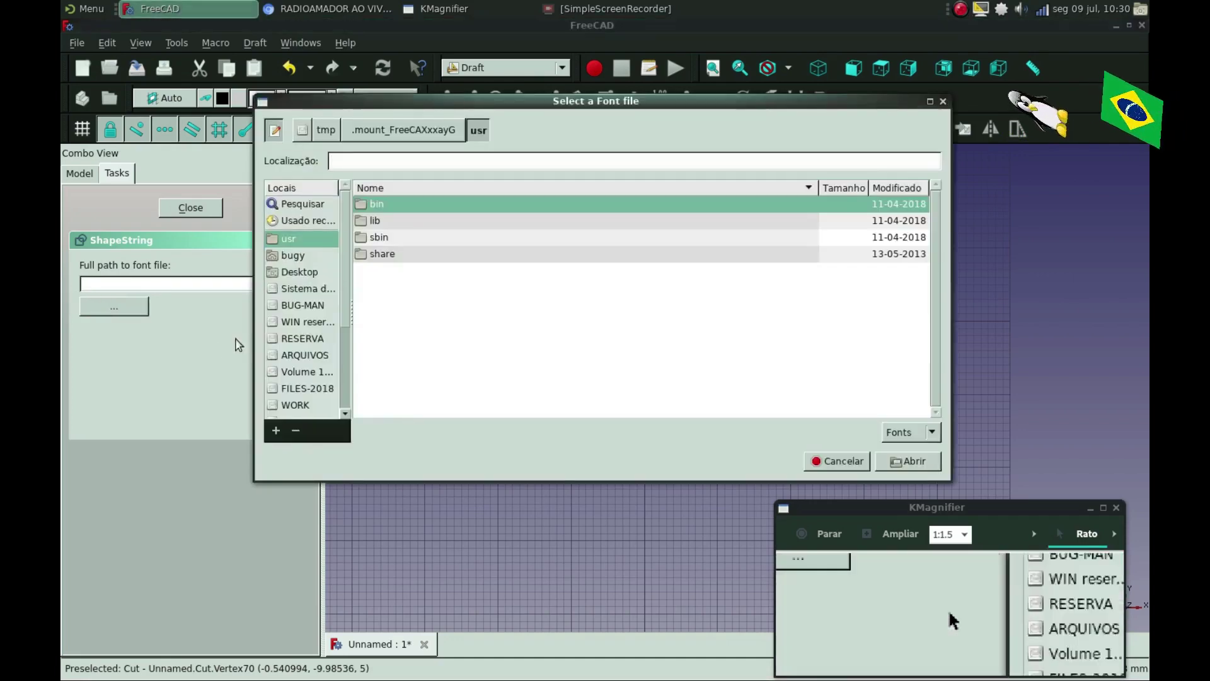
Browse the font chooser from the filesystem root into /usr/share
left_click(312, 290)
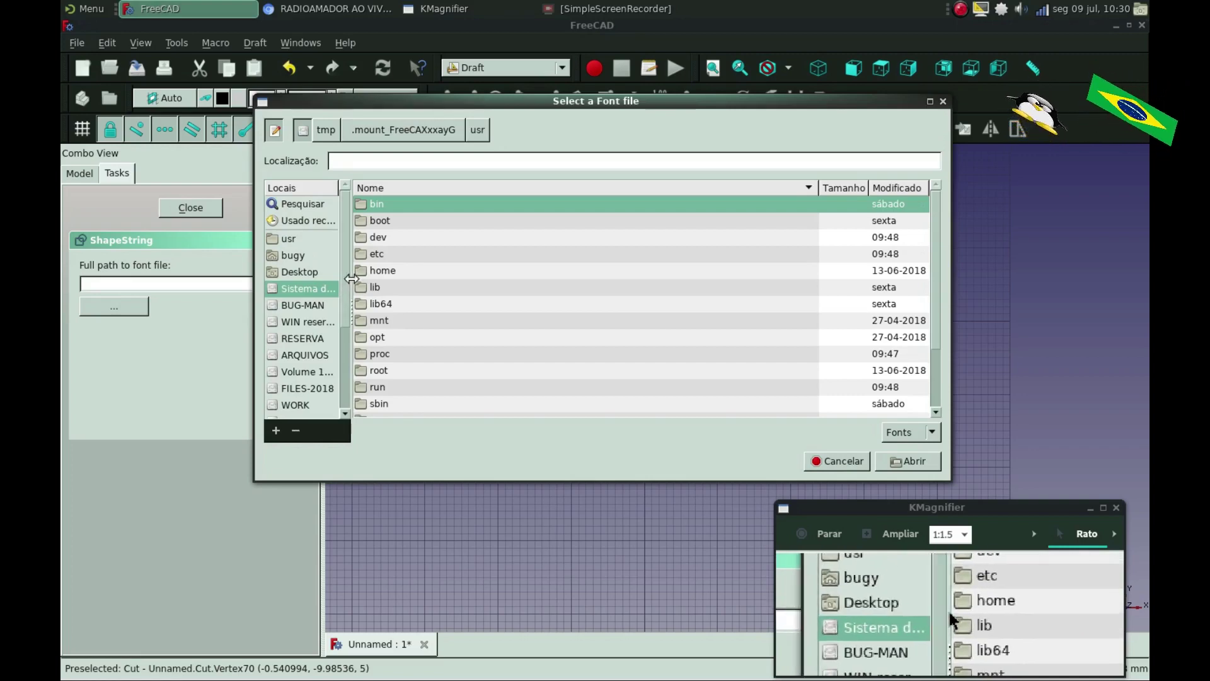
left_click_drag(350, 279, 414, 281)
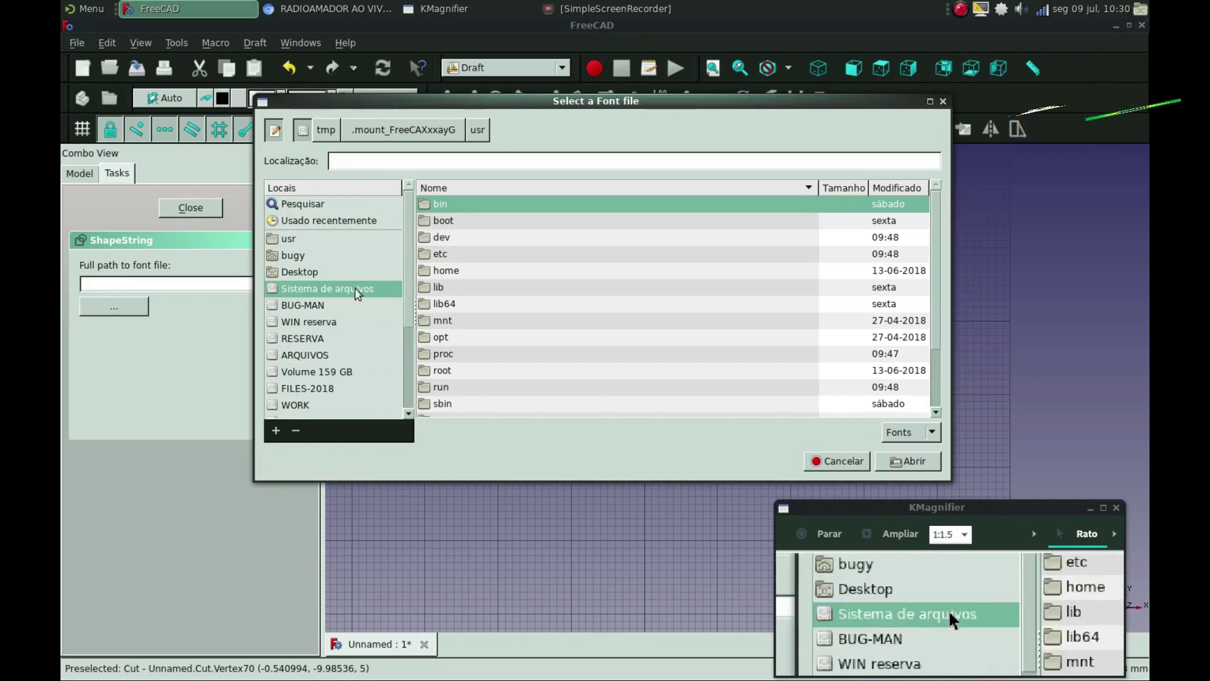
scroll(459, 320, "down", 2)
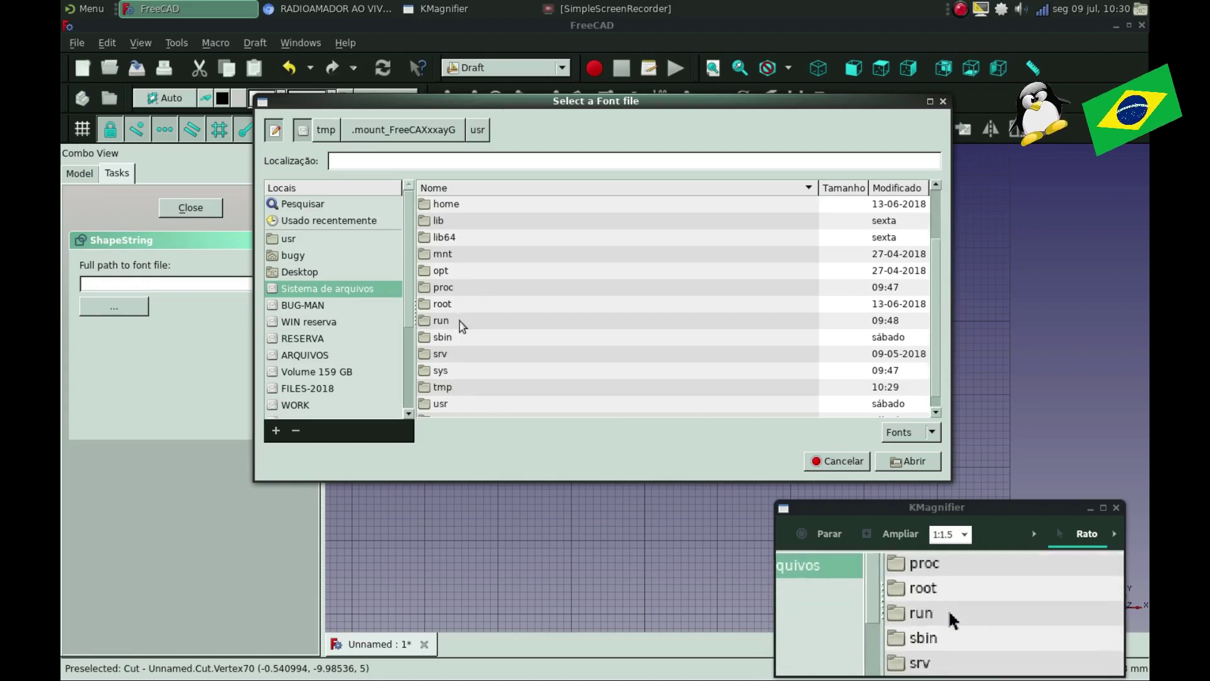
scroll(459, 320, "down", 1)
left_click(448, 394)
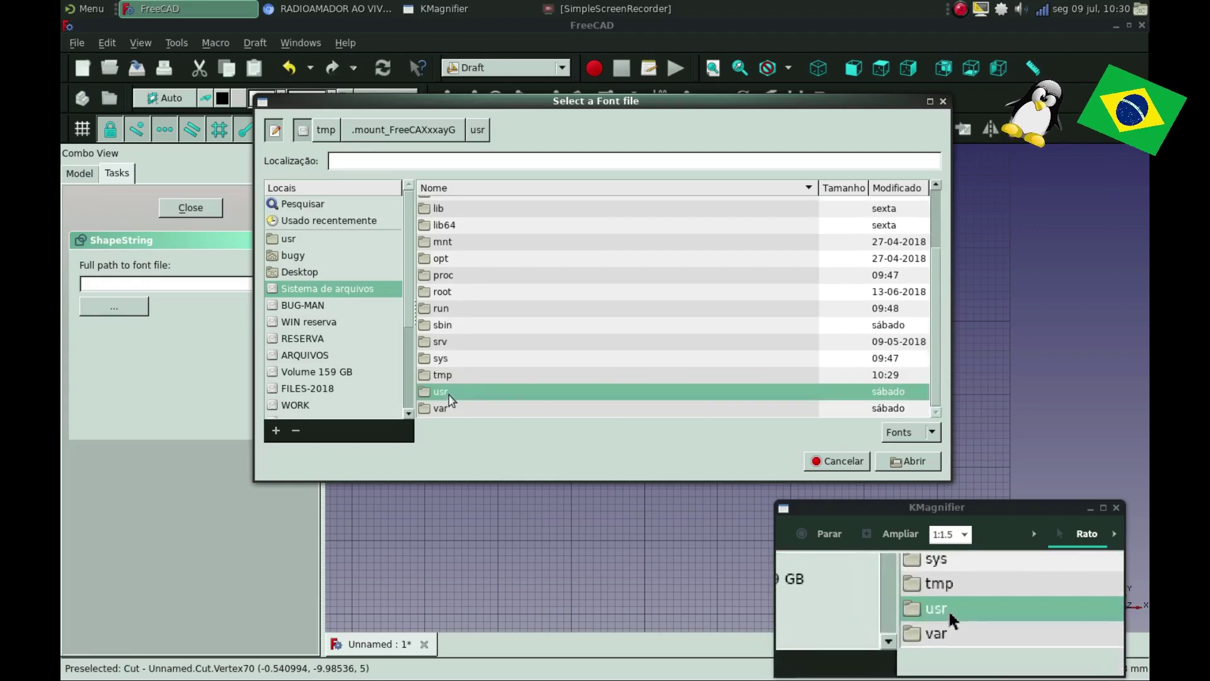
double_click(449, 395)
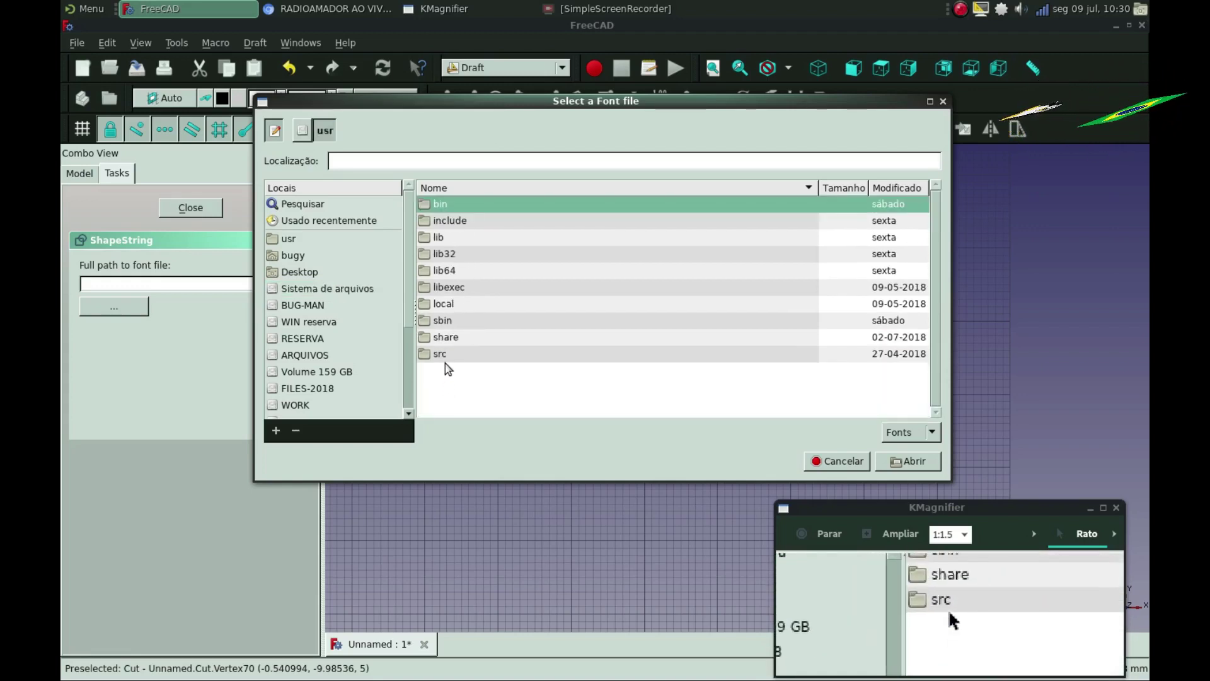
left_click(456, 342)
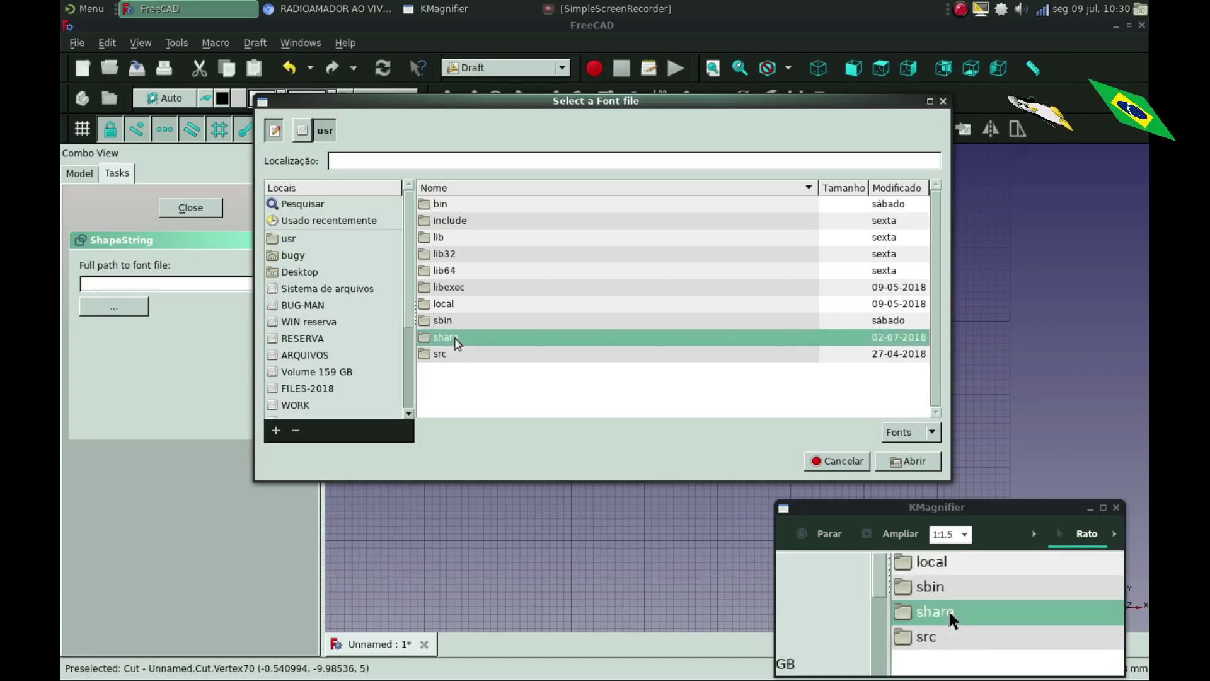
double_click(456, 342)
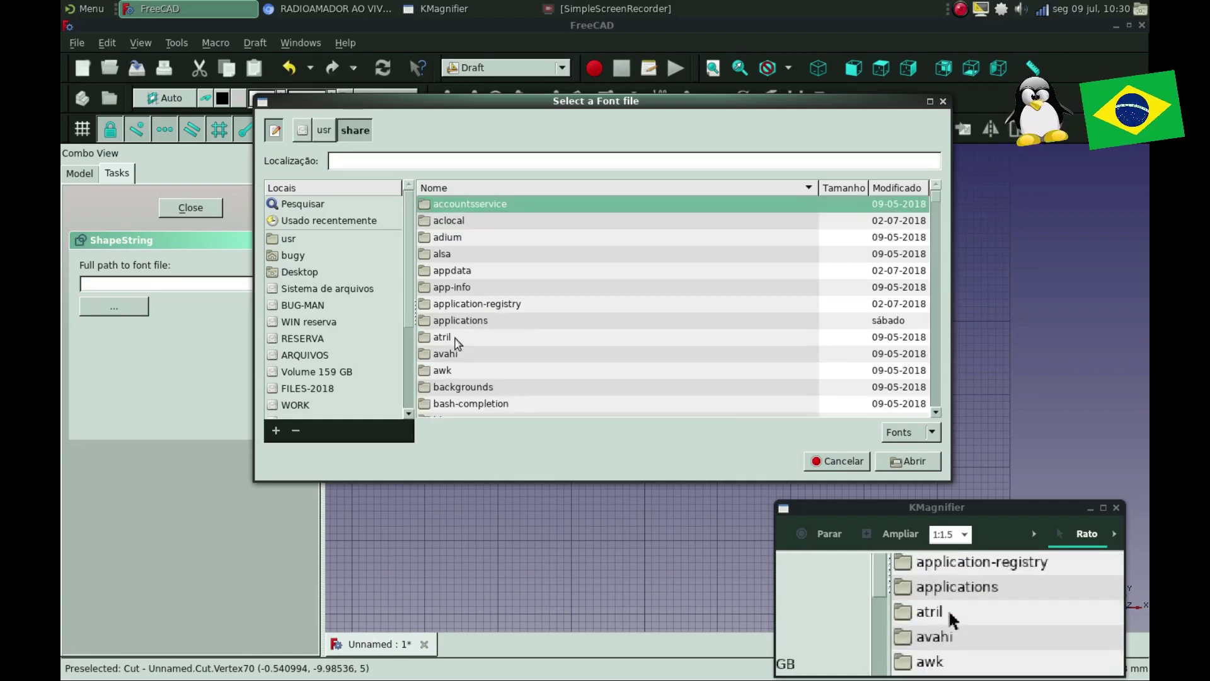
Choose DejaVuSans-Bold.ttf from /usr/share/fonts/TTF to create the letter F
type("F")
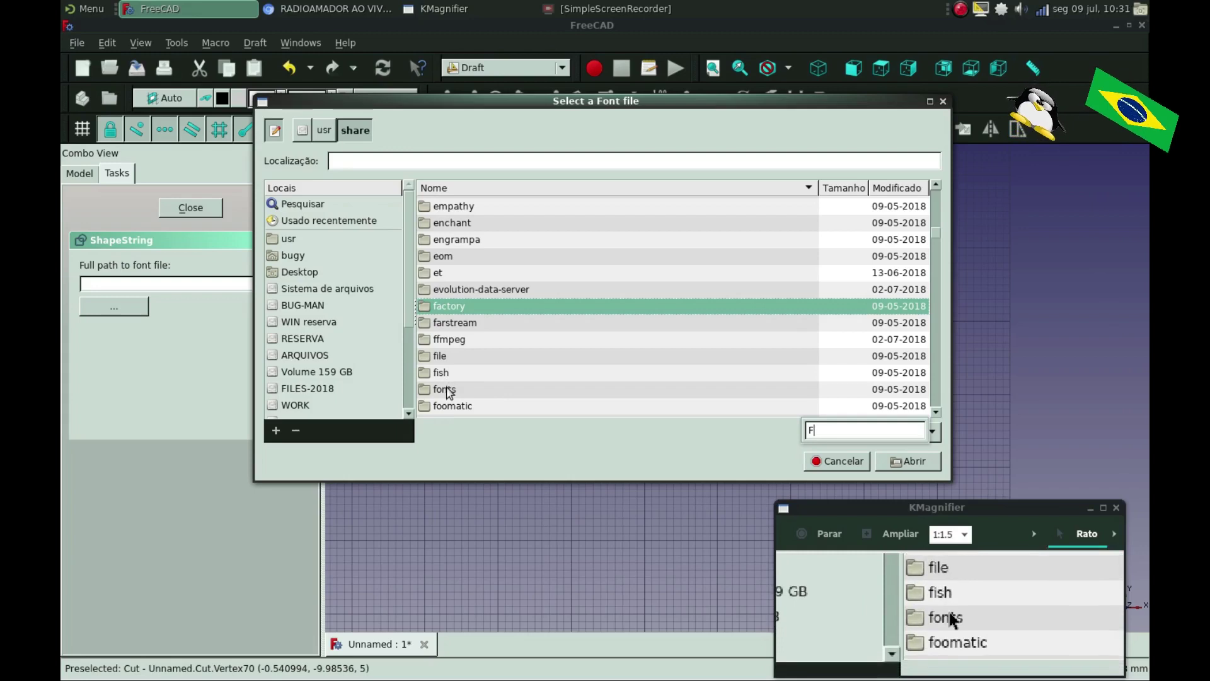
left_click(449, 392)
double_click(449, 392)
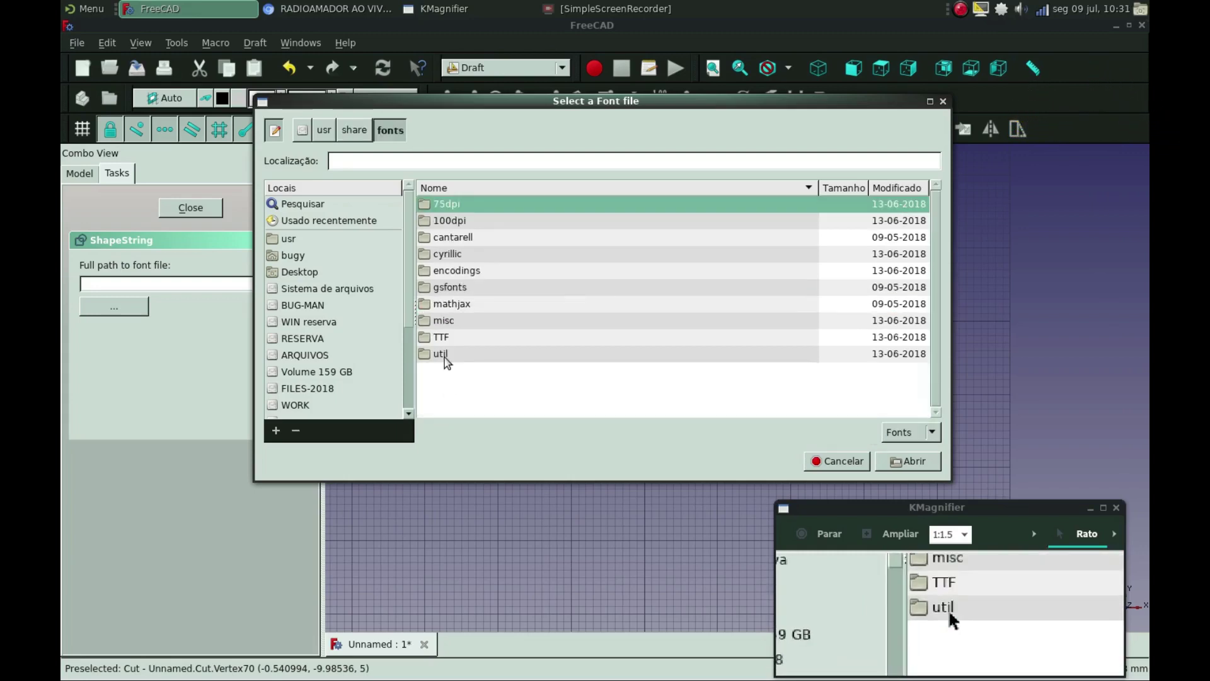
left_click(444, 340)
double_click(444, 340)
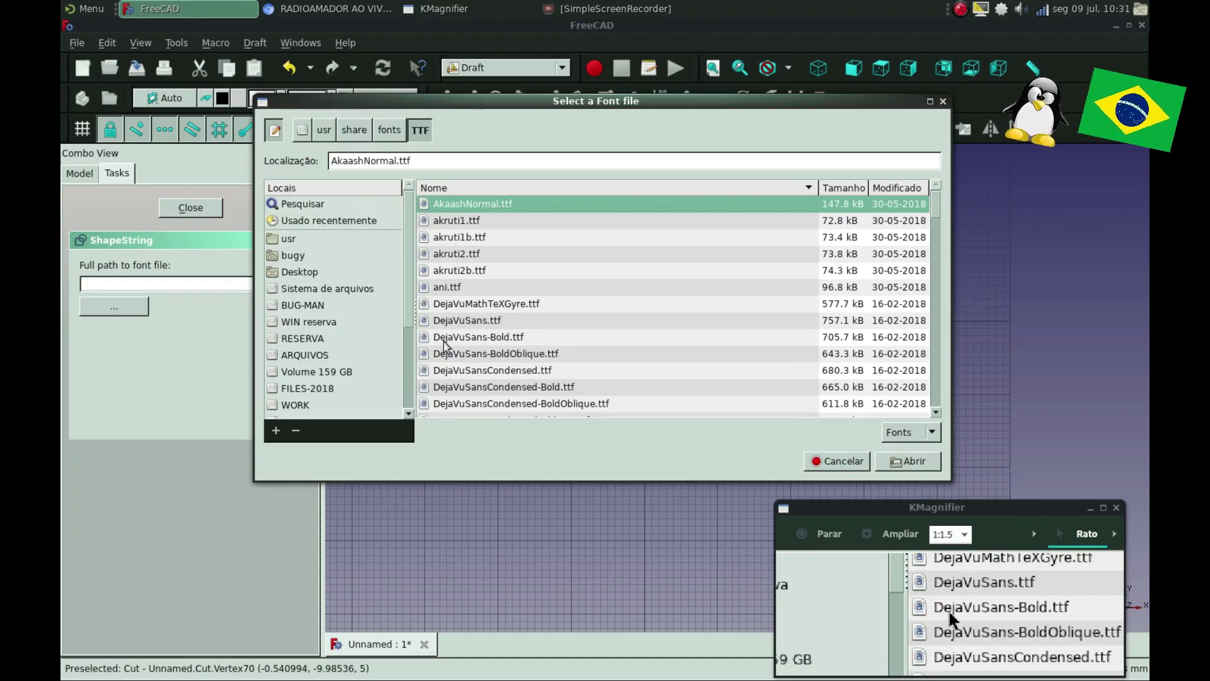
left_click(489, 336)
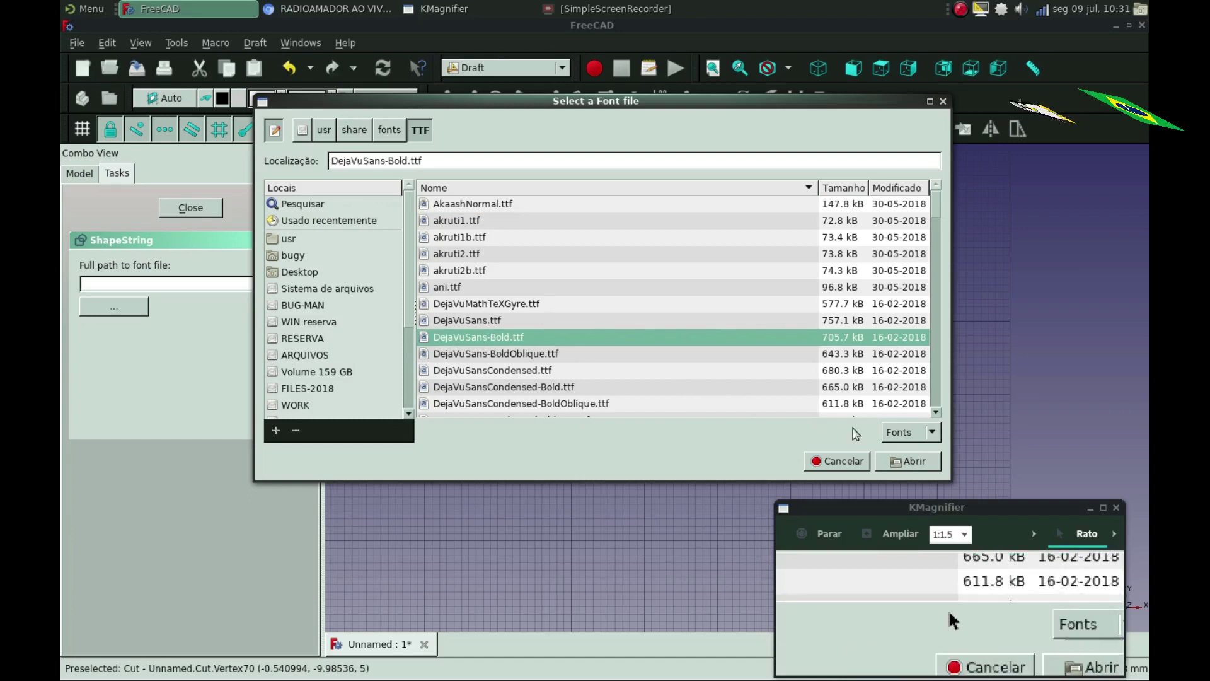
left_click(907, 461)
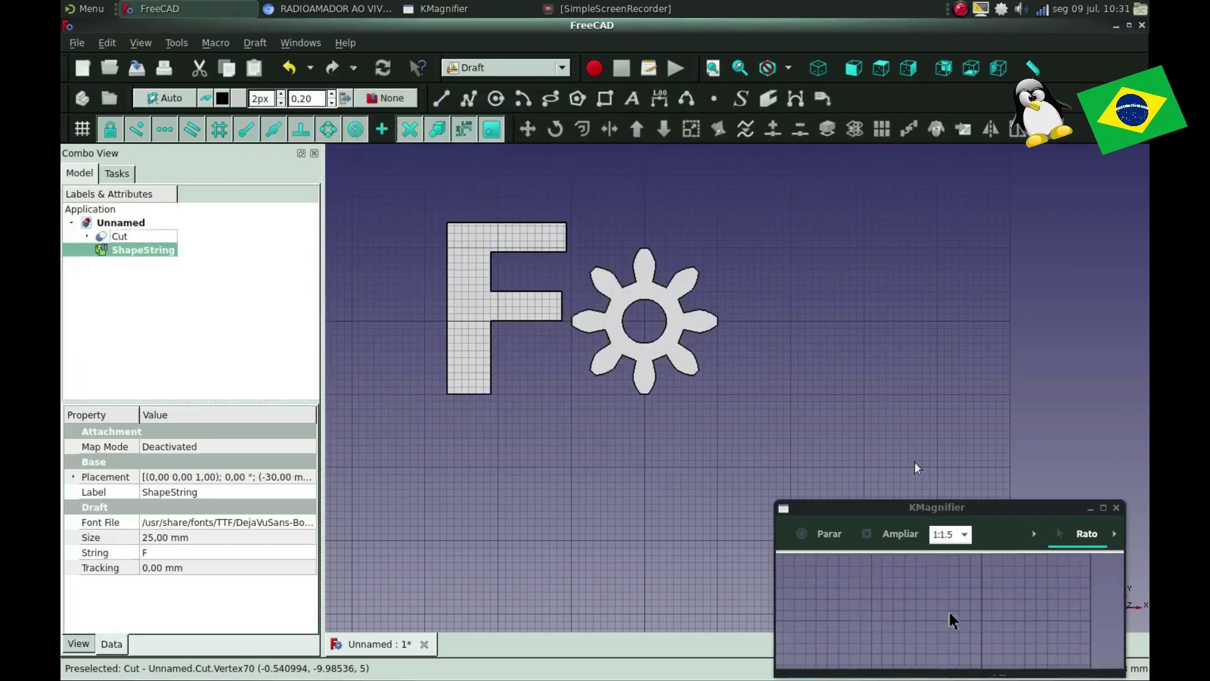
Pan the view and start a second ShapeString placed right of the gear
scroll(479, 334, "down", 2)
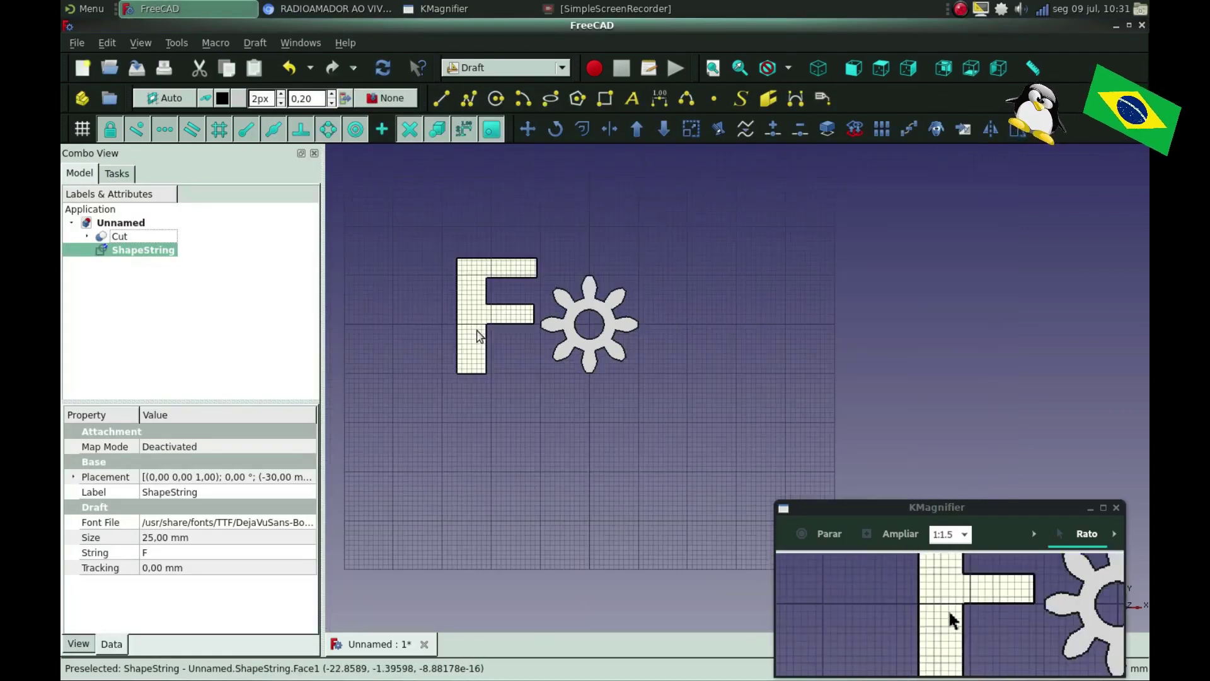
middle_click_drag(640, 350, 573, 335)
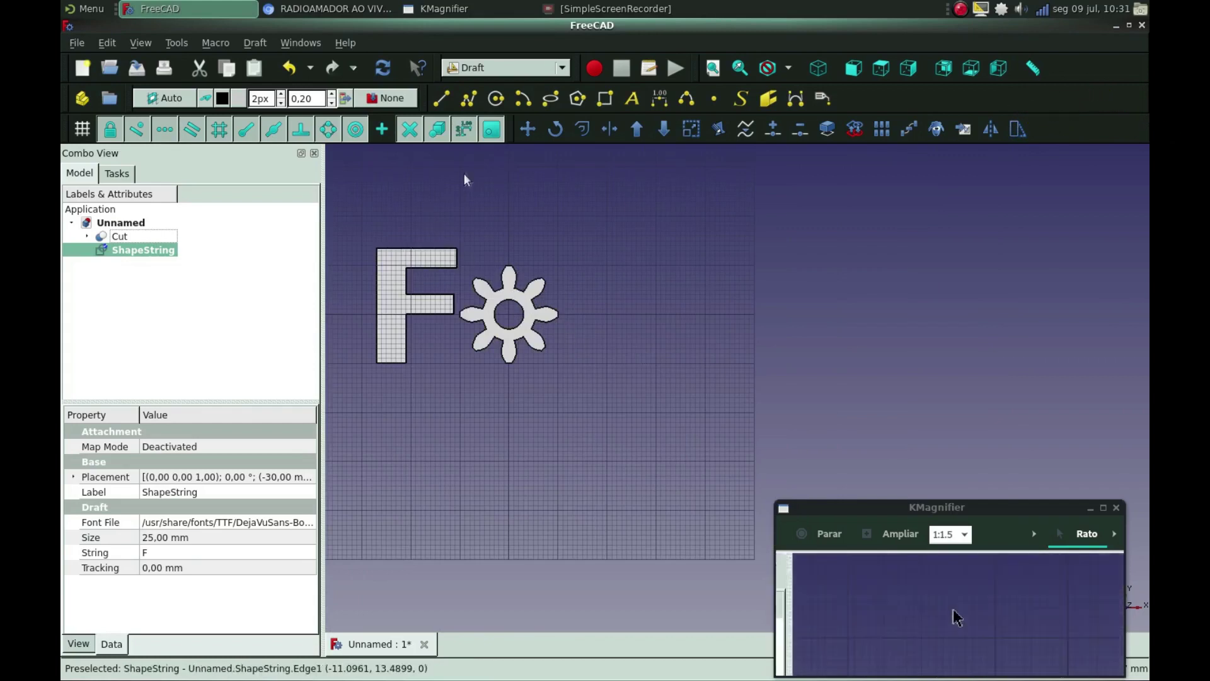
left_click(741, 98)
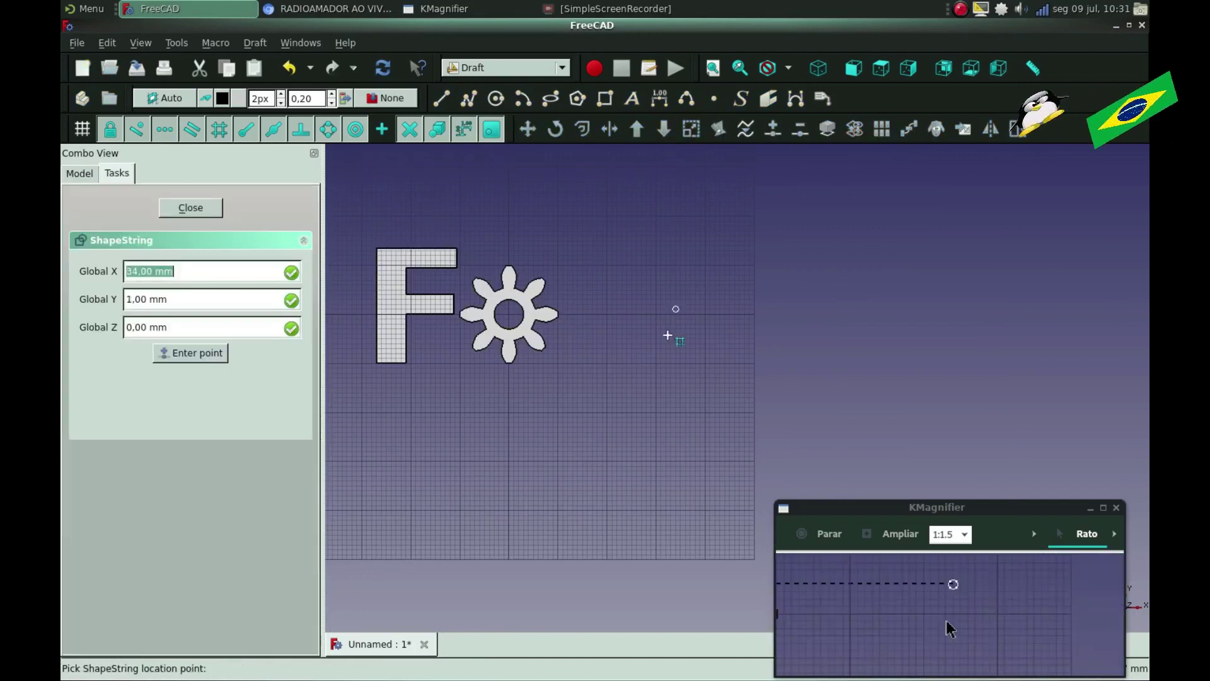
left_click(654, 361)
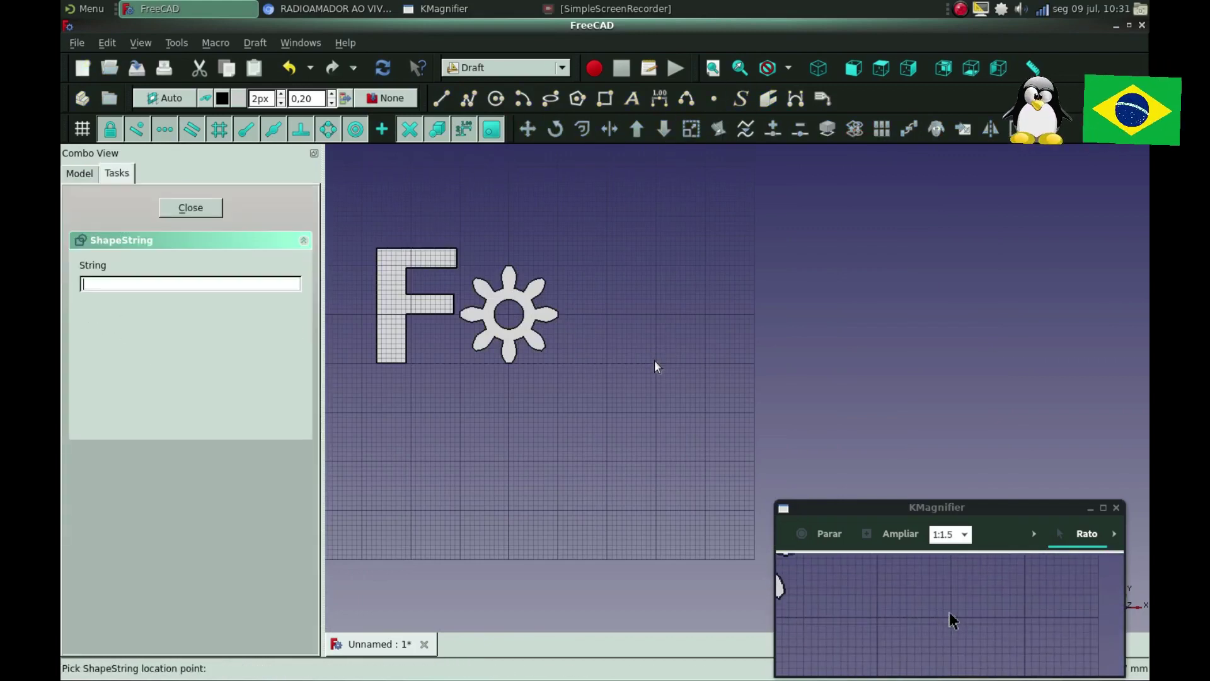
Enter text Free with height 25 and zero tracking
left_click(219, 281)
type("Free")
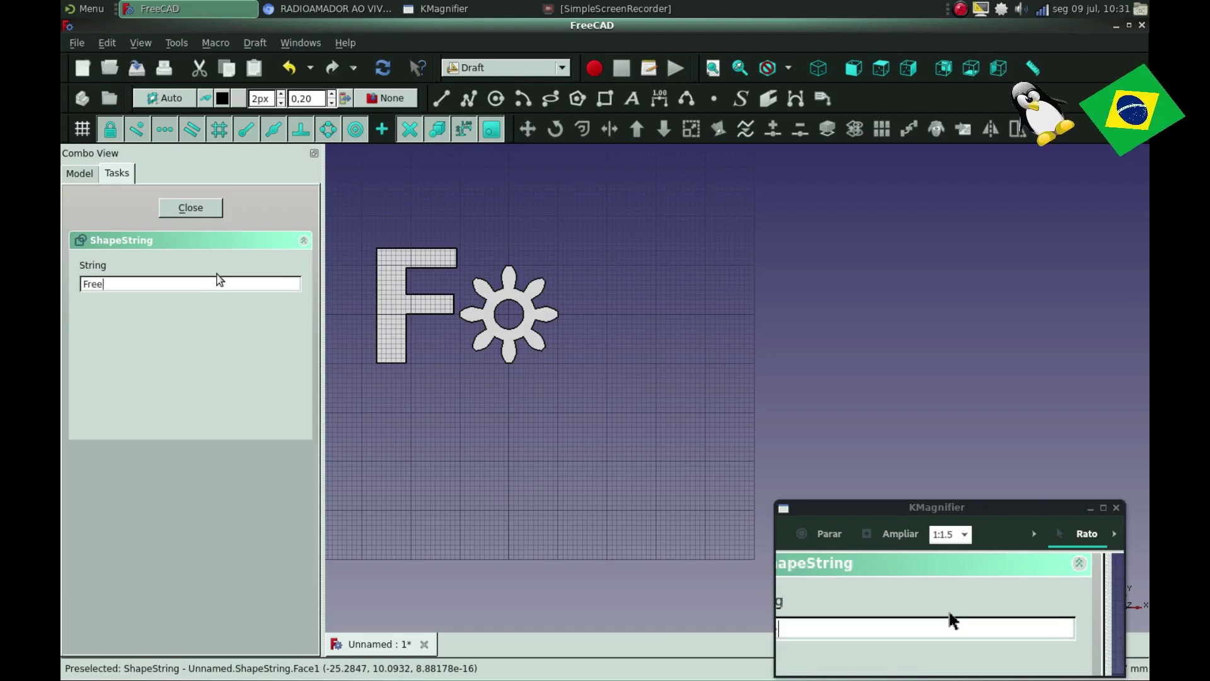
key("Return")
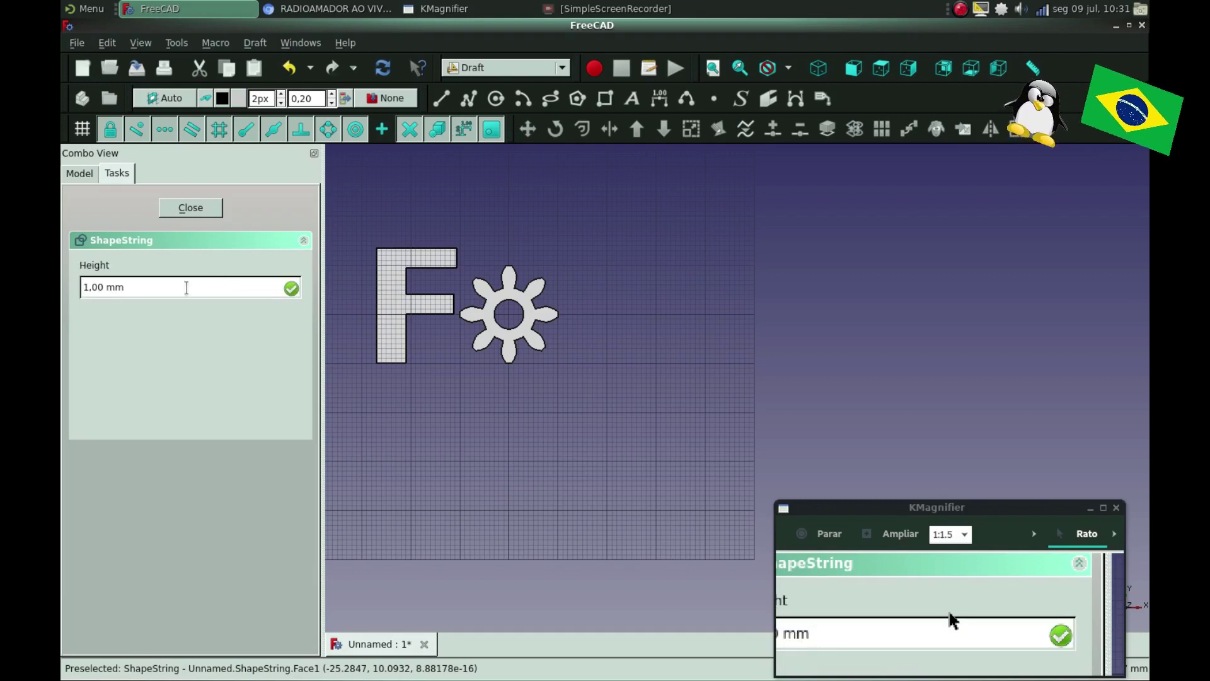
type("25")
key("Return")
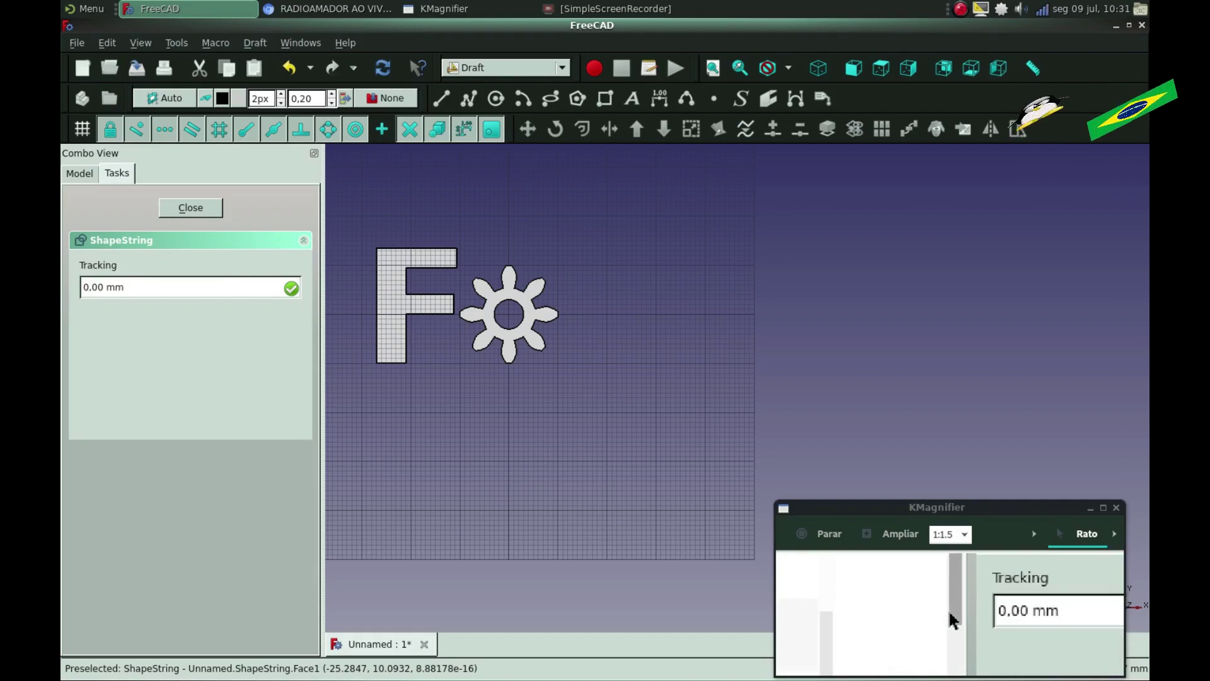
key("Return")
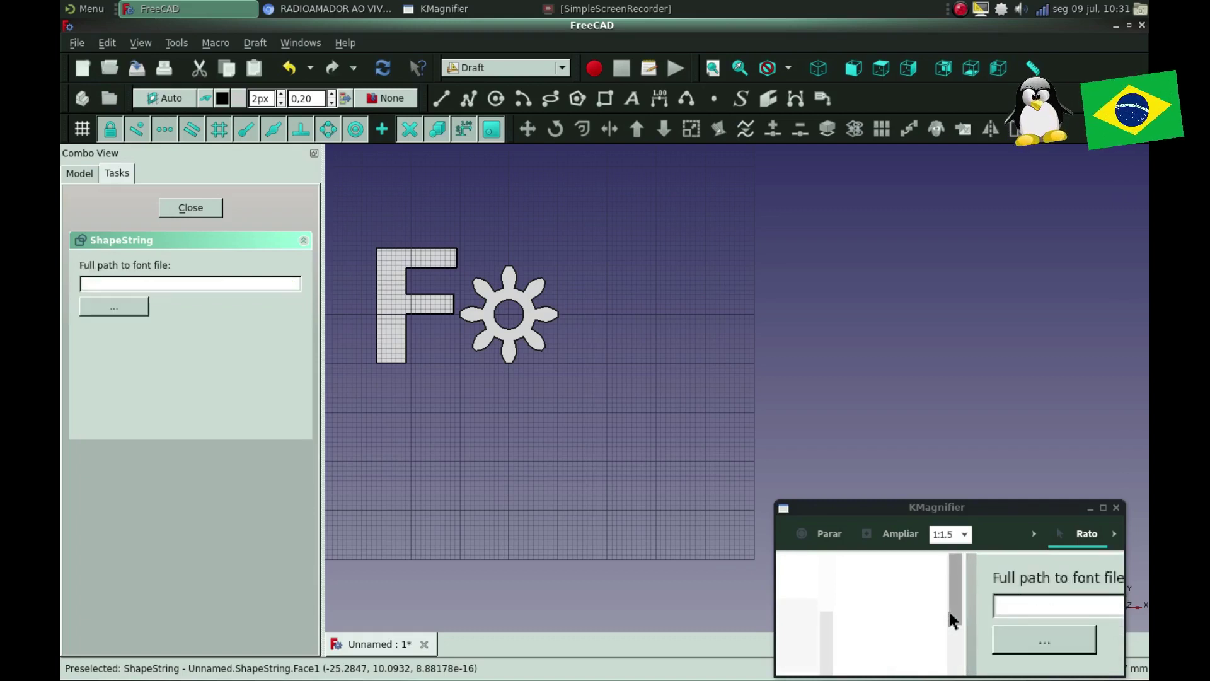
Apply DejaVuSans-Bold.ttf from /usr/share/fonts/TTF to create the Free text
left_click(112, 306)
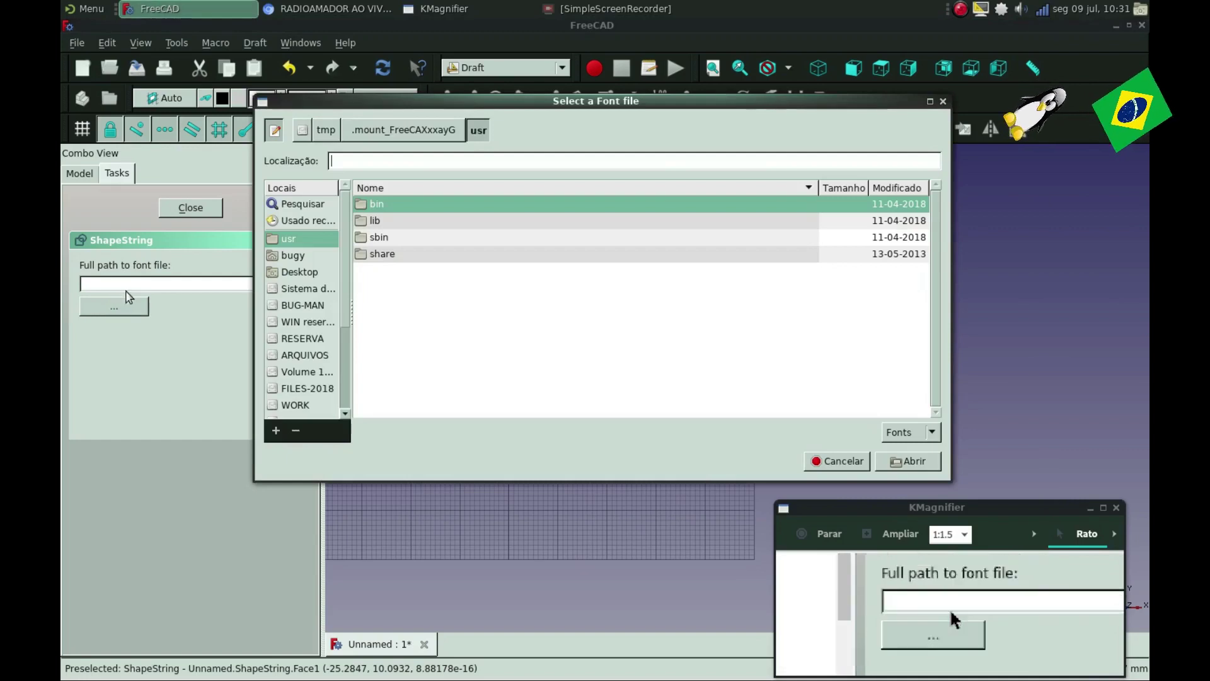
left_click(296, 289)
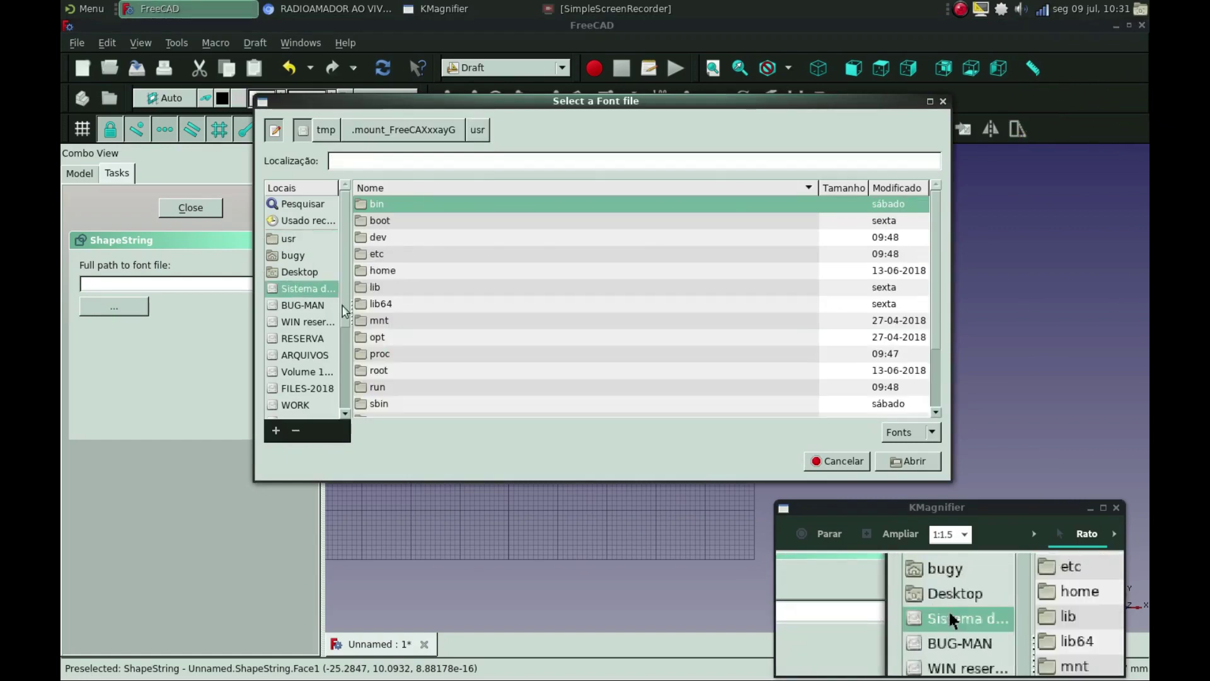
scroll(388, 364, "down", 1)
scroll(388, 364, "down", 2)
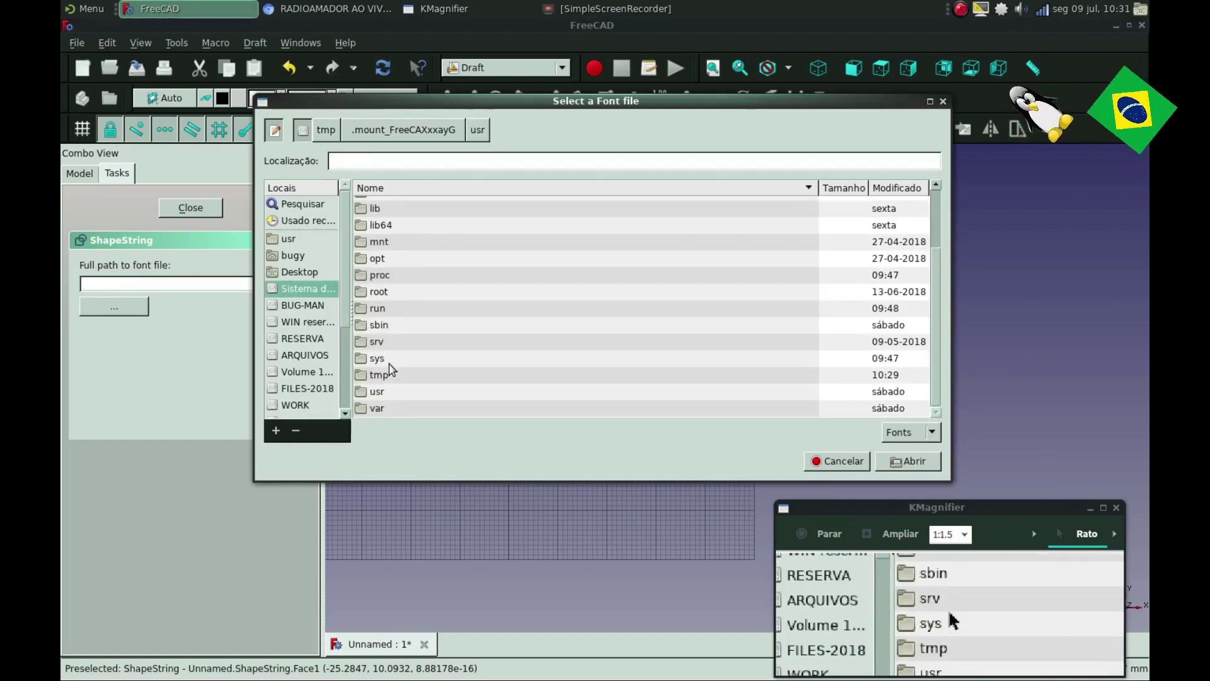
double_click(389, 391)
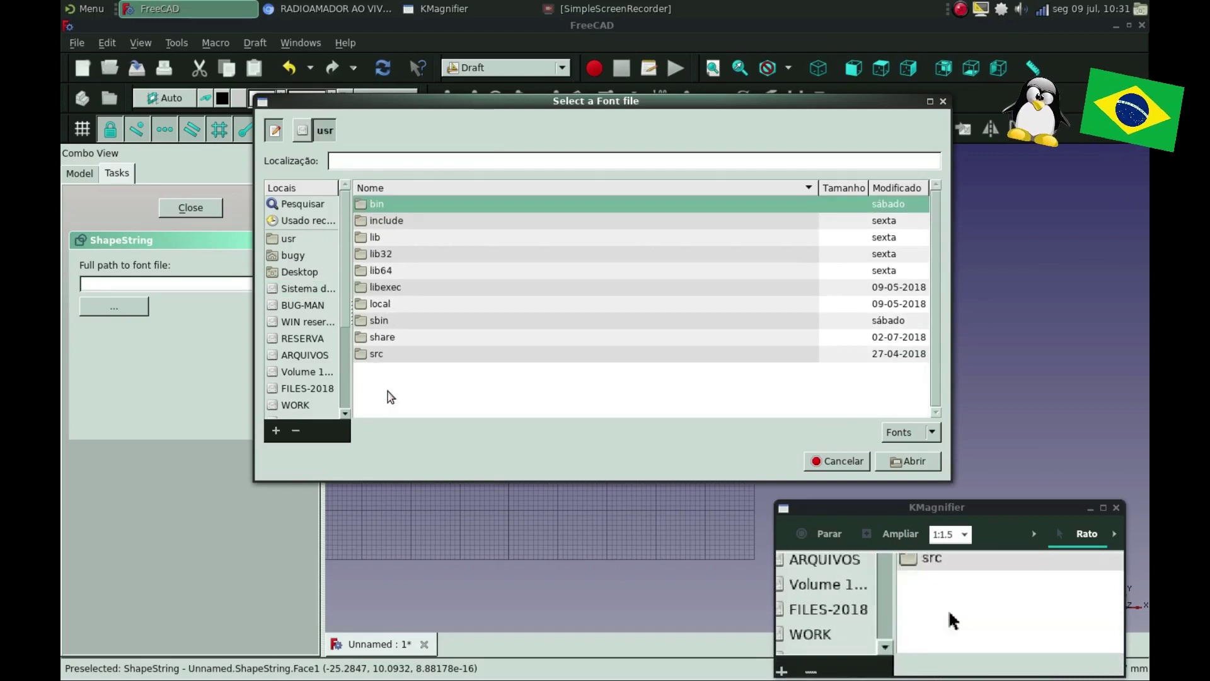
double_click(406, 337)
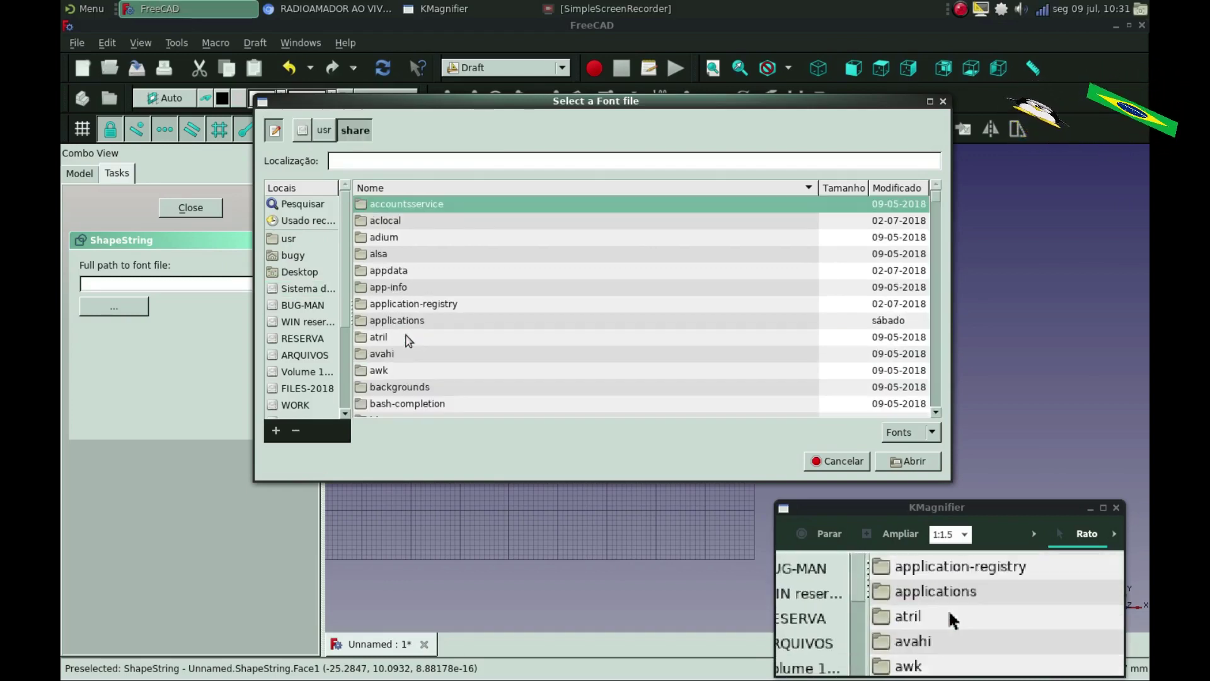
type("f")
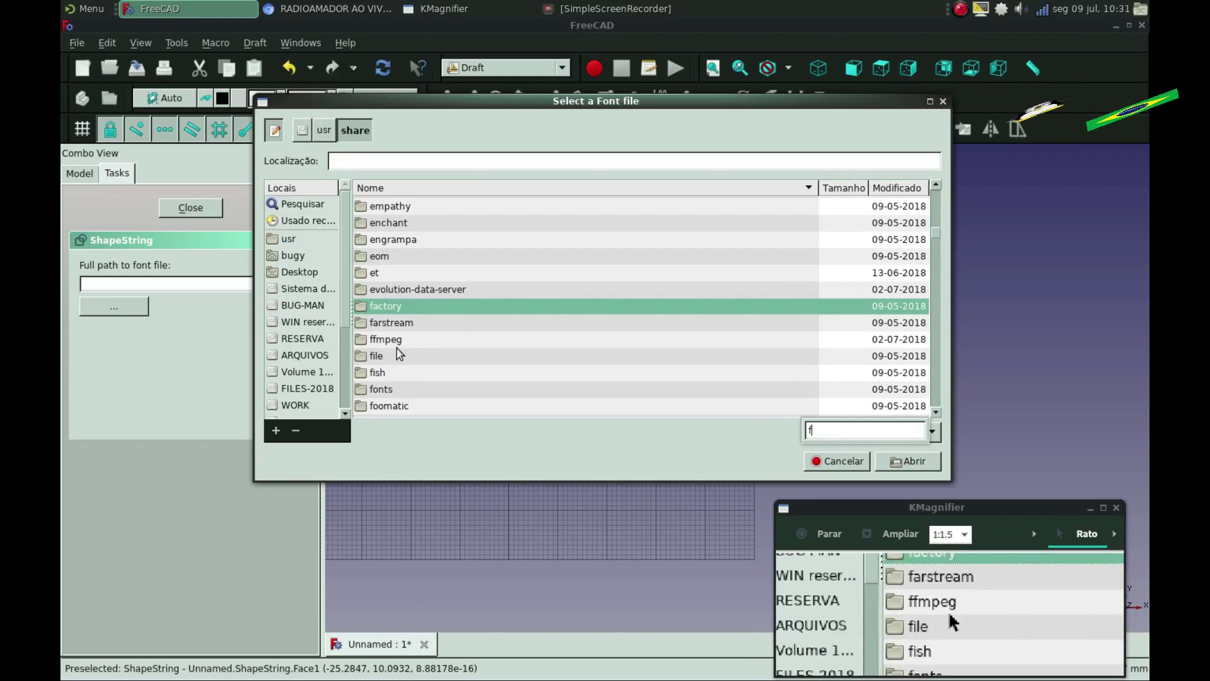
double_click(381, 389)
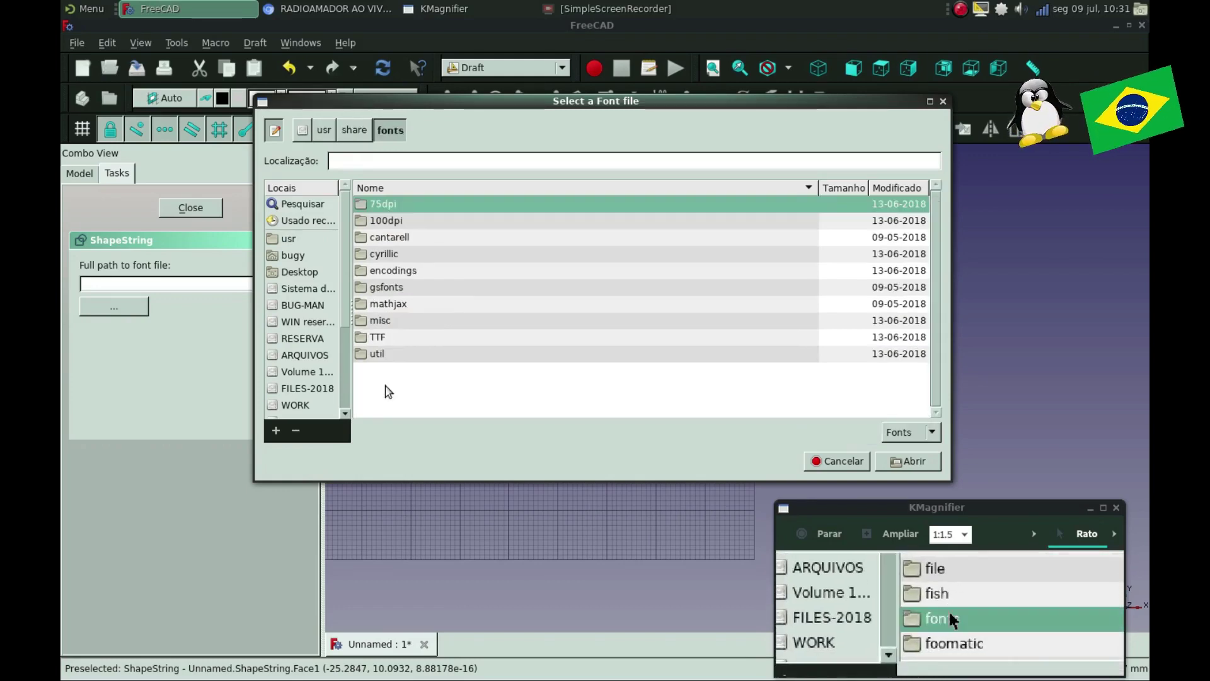
double_click(381, 338)
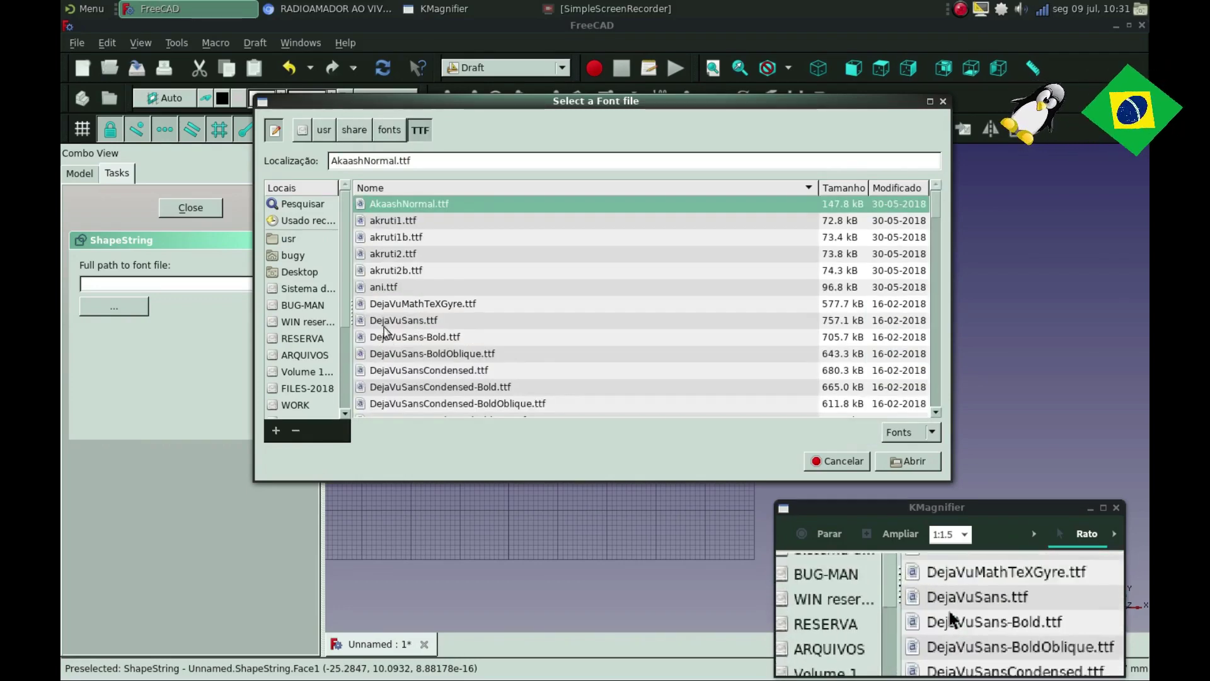
left_click(416, 336)
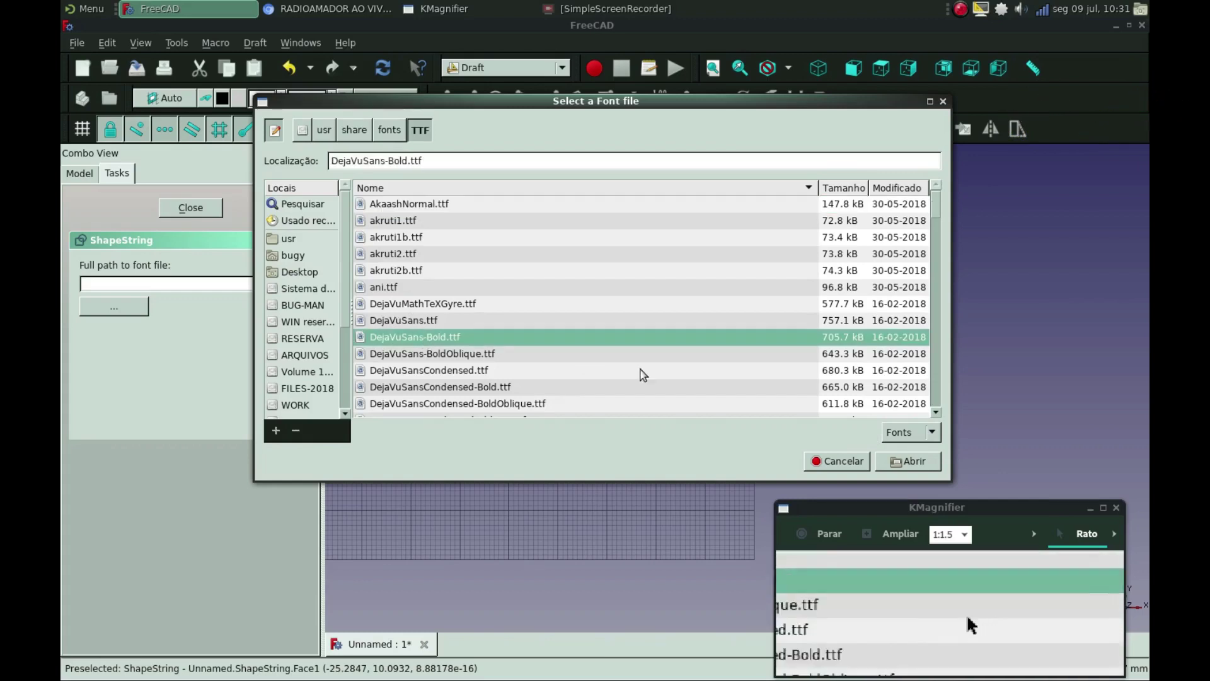
left_click(929, 458)
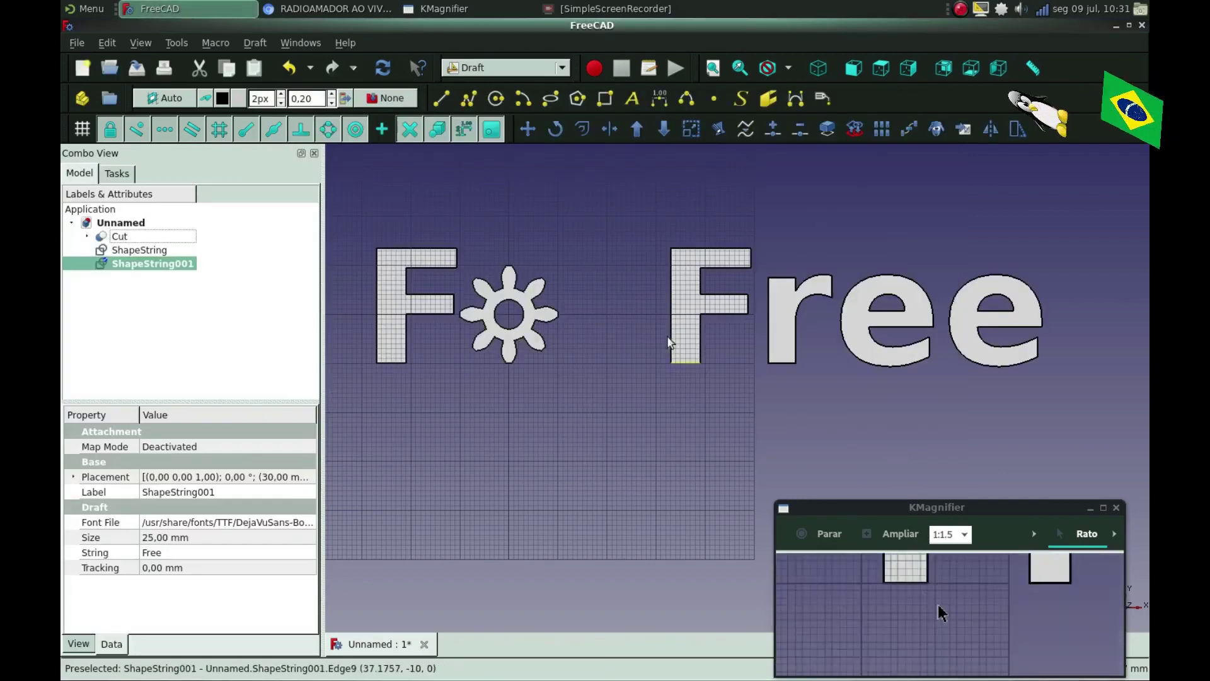
Start a ShapeString reading 'CAD' just right of 'Free', 25 mm high with zero tracking
scroll(559, 315, "down", 4)
scroll(697, 327, "up", 4)
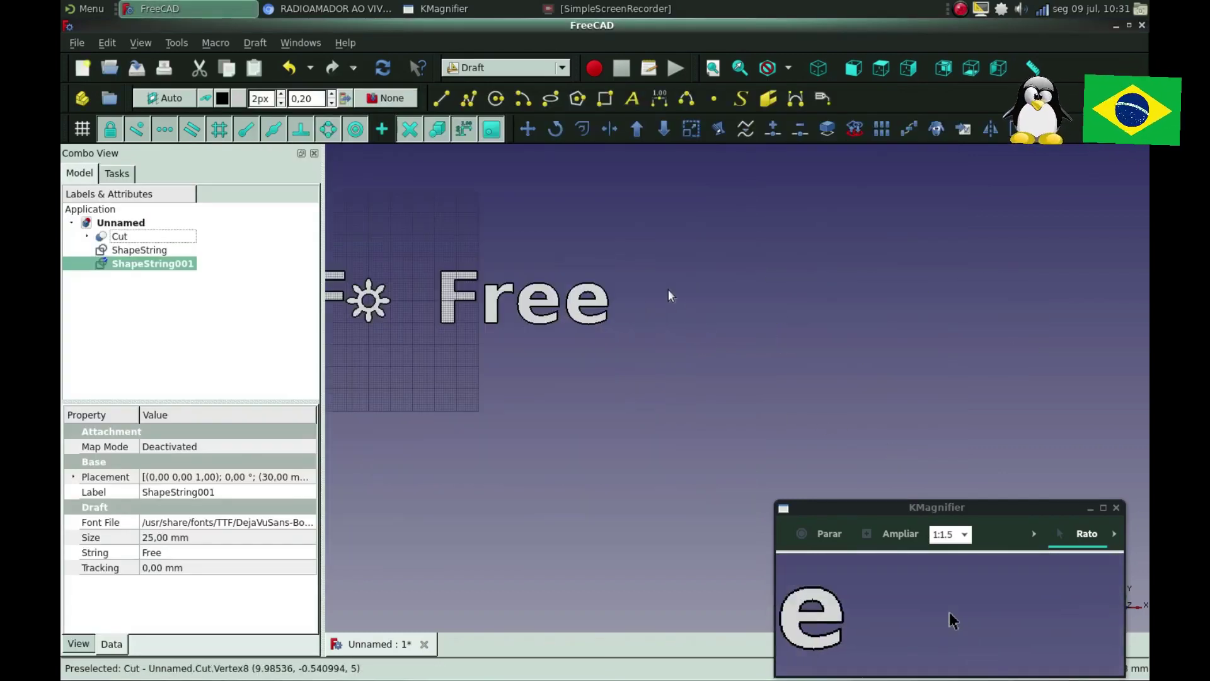
scroll(669, 295, "down", 2)
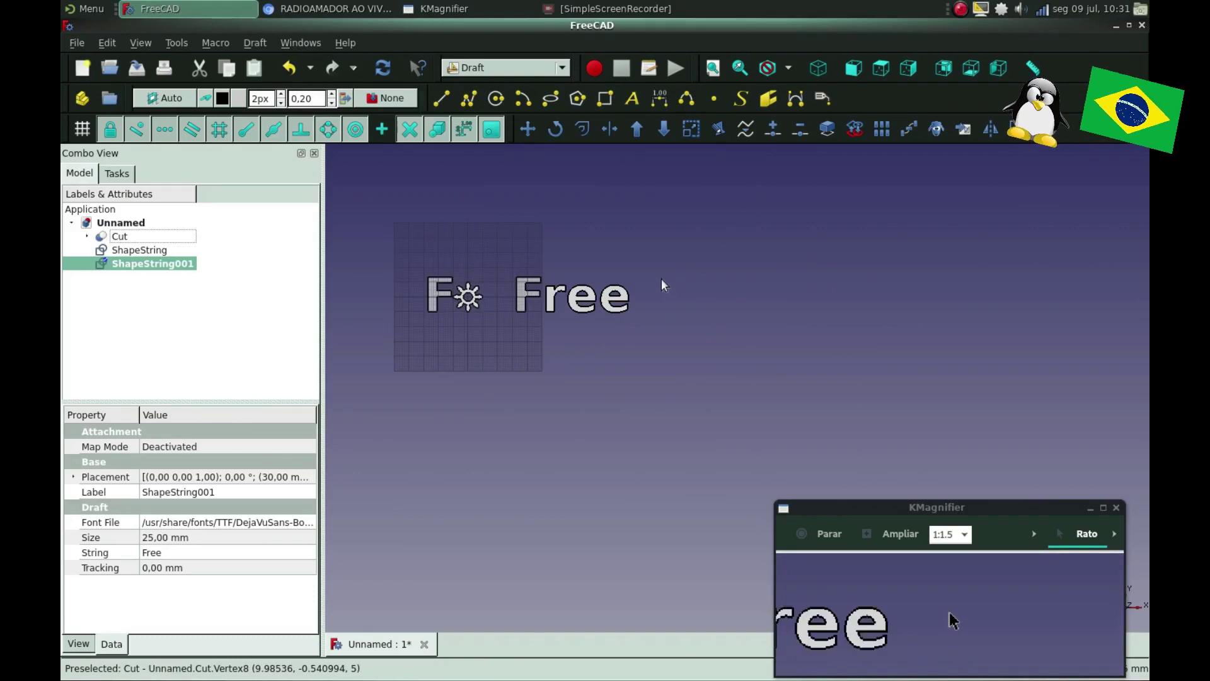
left_click(741, 101)
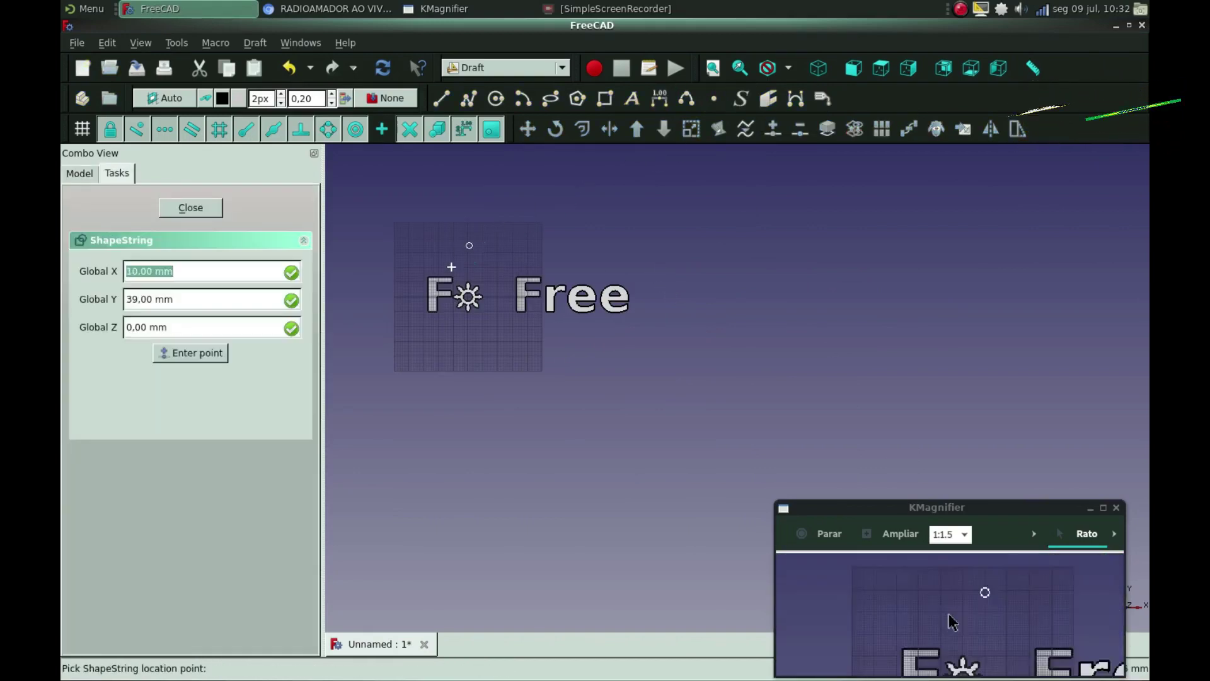
scroll(646, 312, "up", 1)
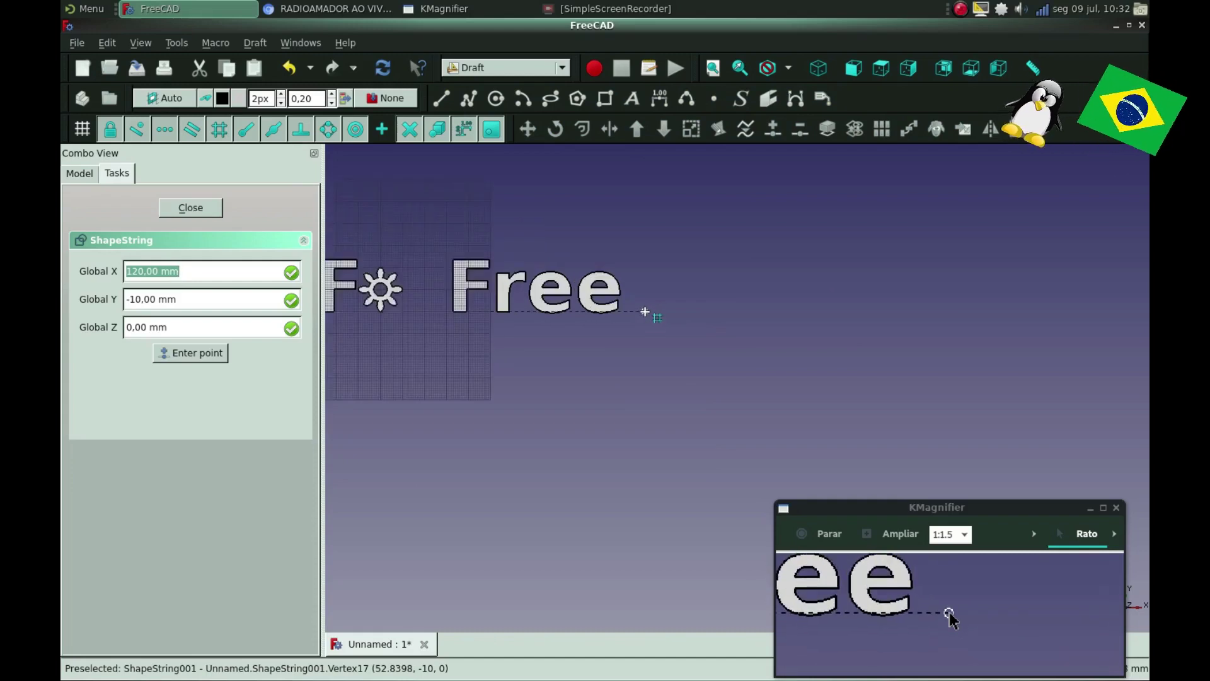
left_click(640, 310)
type("CAD")
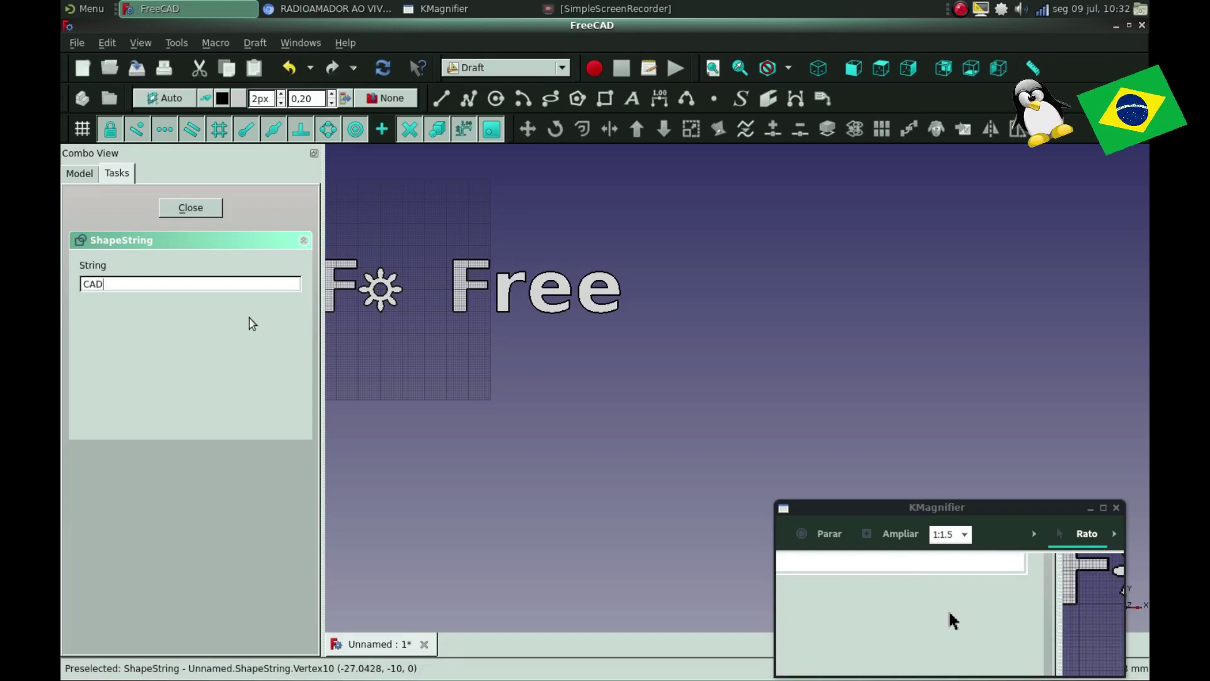
key("Return")
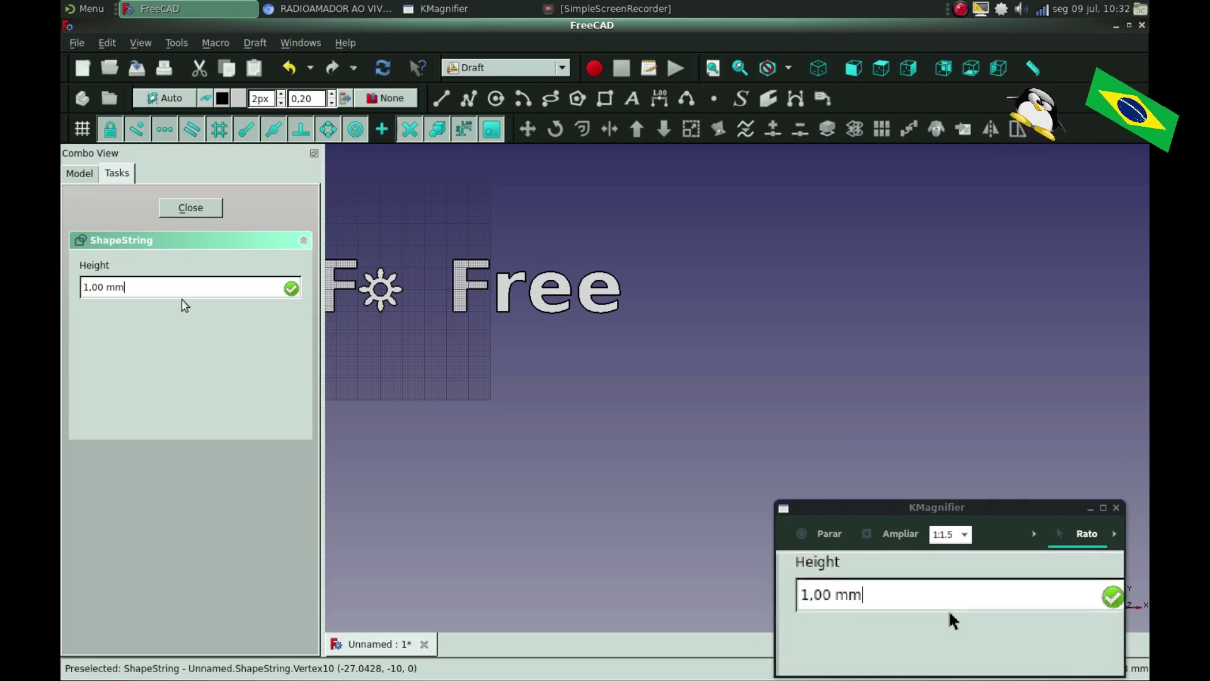
left_click_drag(174, 288, 62, 288)
type("25")
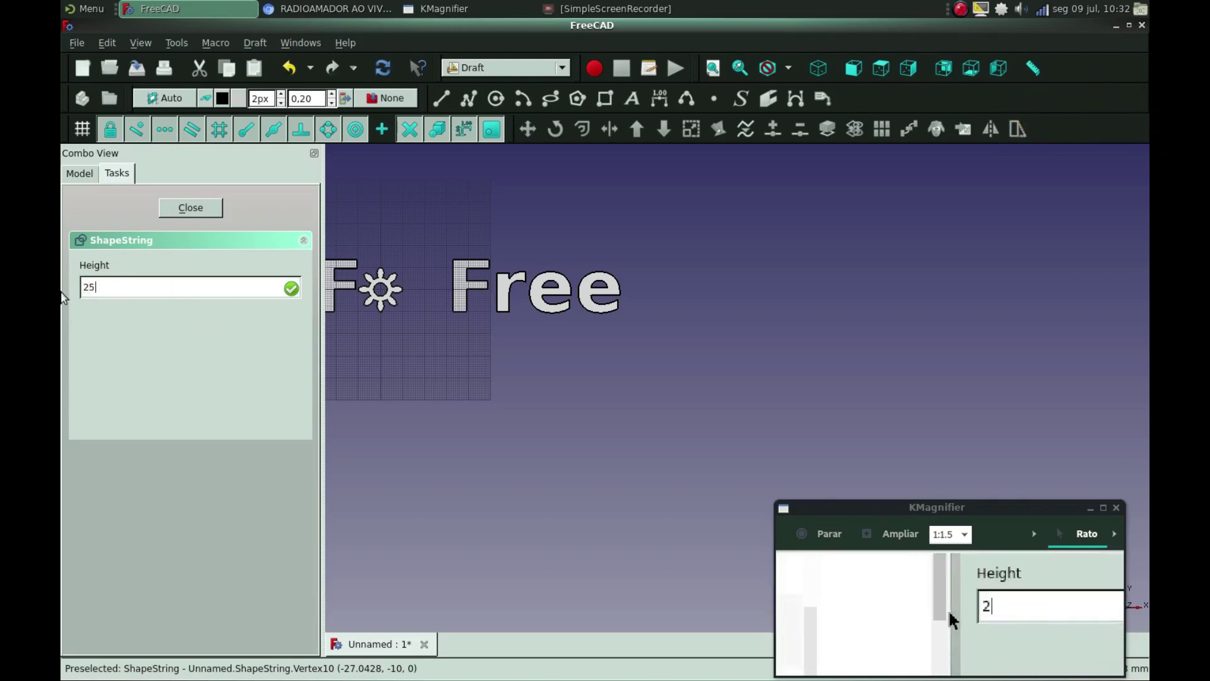
key("Return")
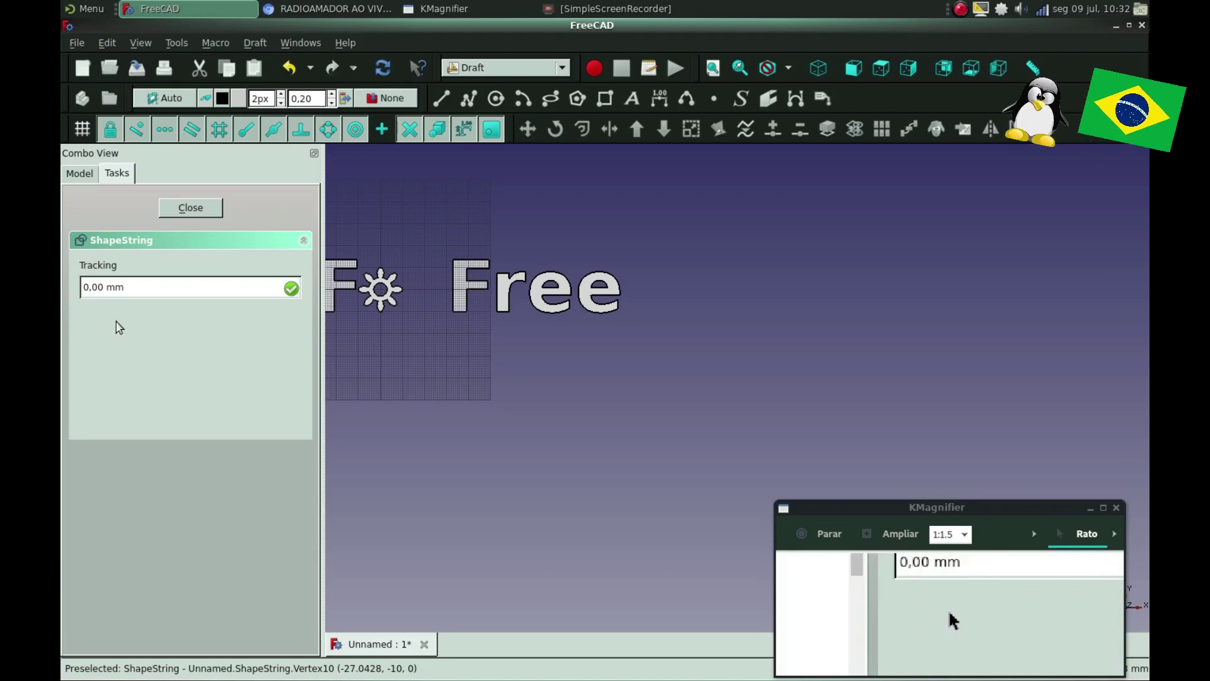
key("Return")
Give the CAD text the font /usr/share/fonts/TTF/DejaVuSans-Bold.ttf, creating ShapeString002
left_click(116, 302)
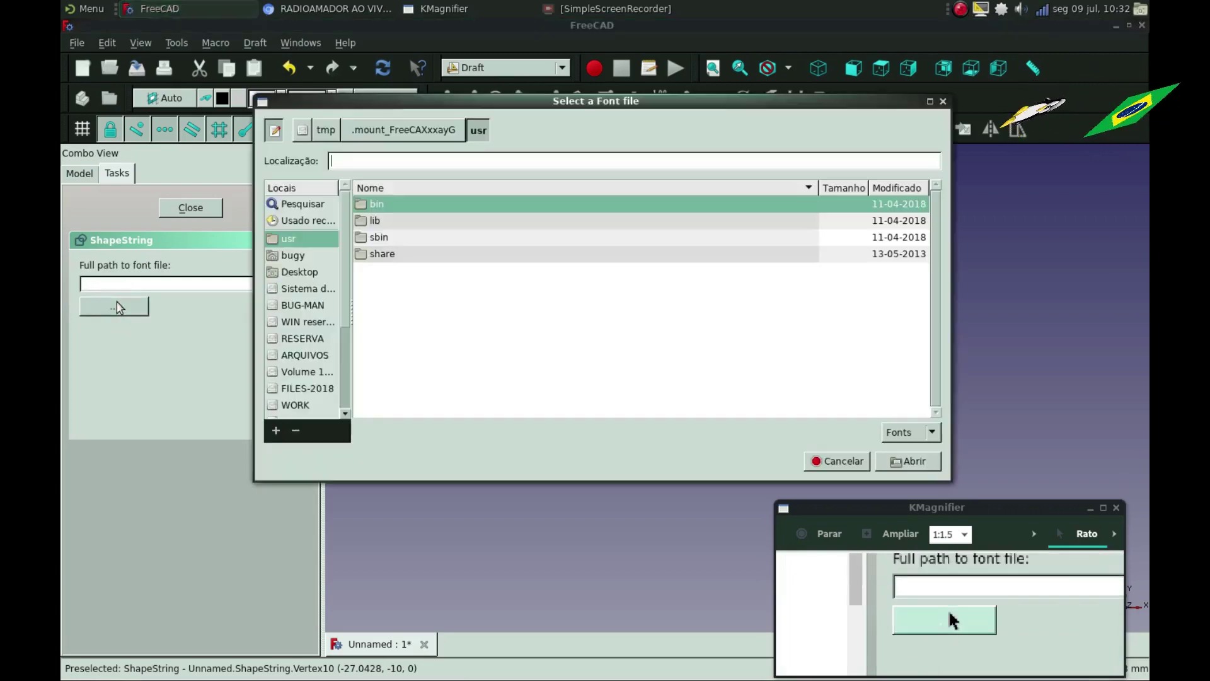
left_click(294, 289)
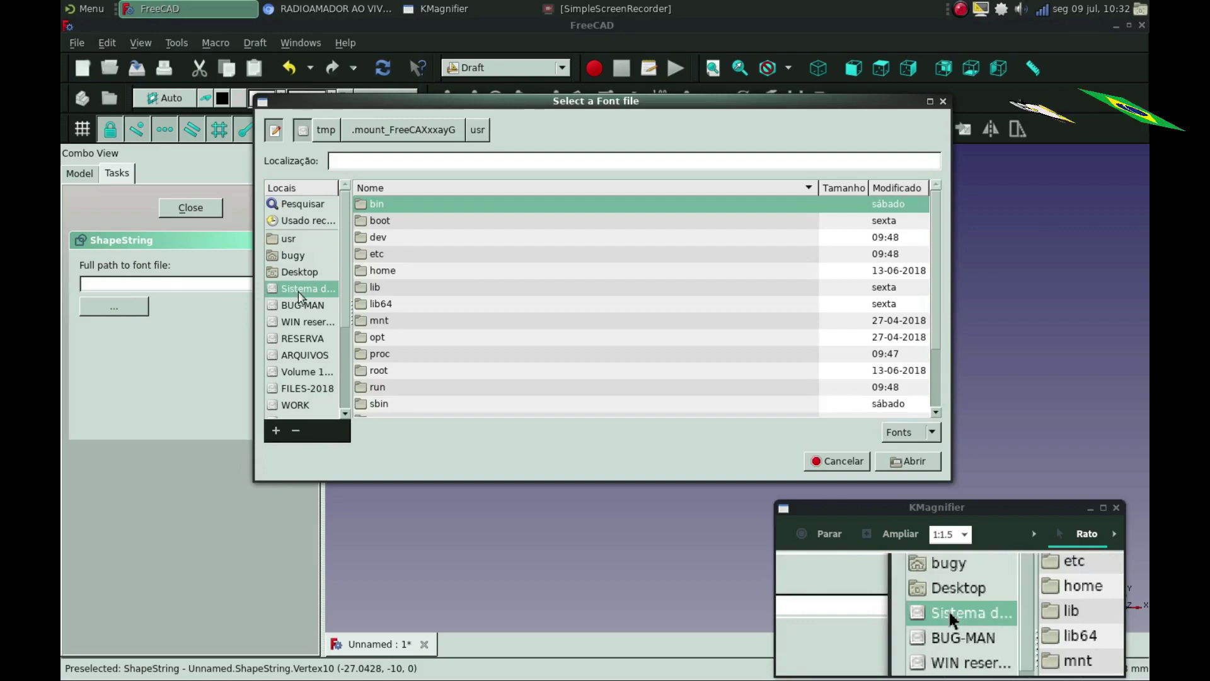
scroll(389, 381, "down", 2)
double_click(388, 389)
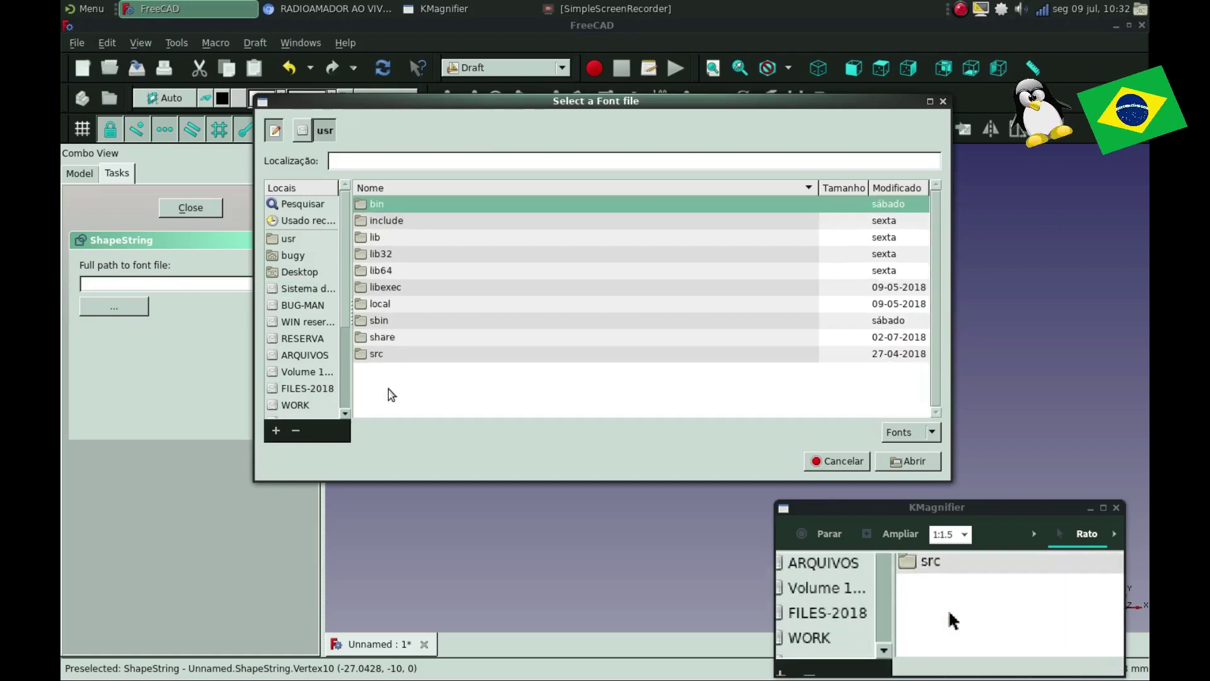
left_click(384, 338)
double_click(385, 338)
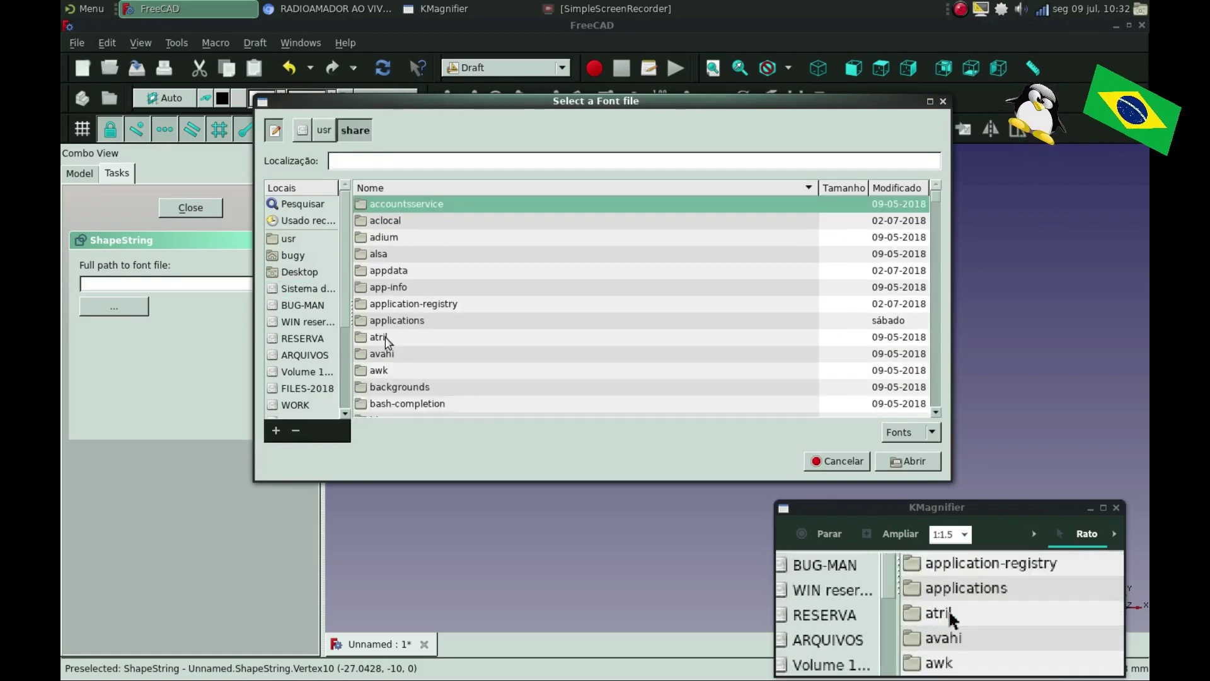
type("f")
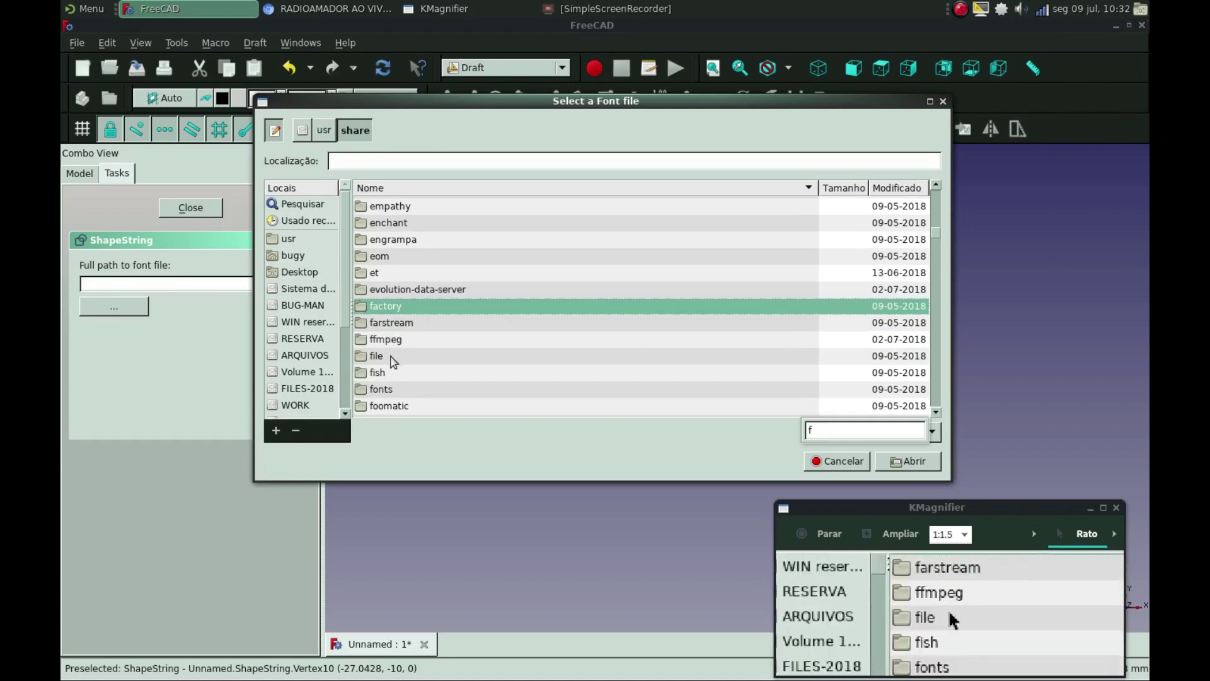
double_click(384, 387)
left_click(377, 342)
double_click(377, 341)
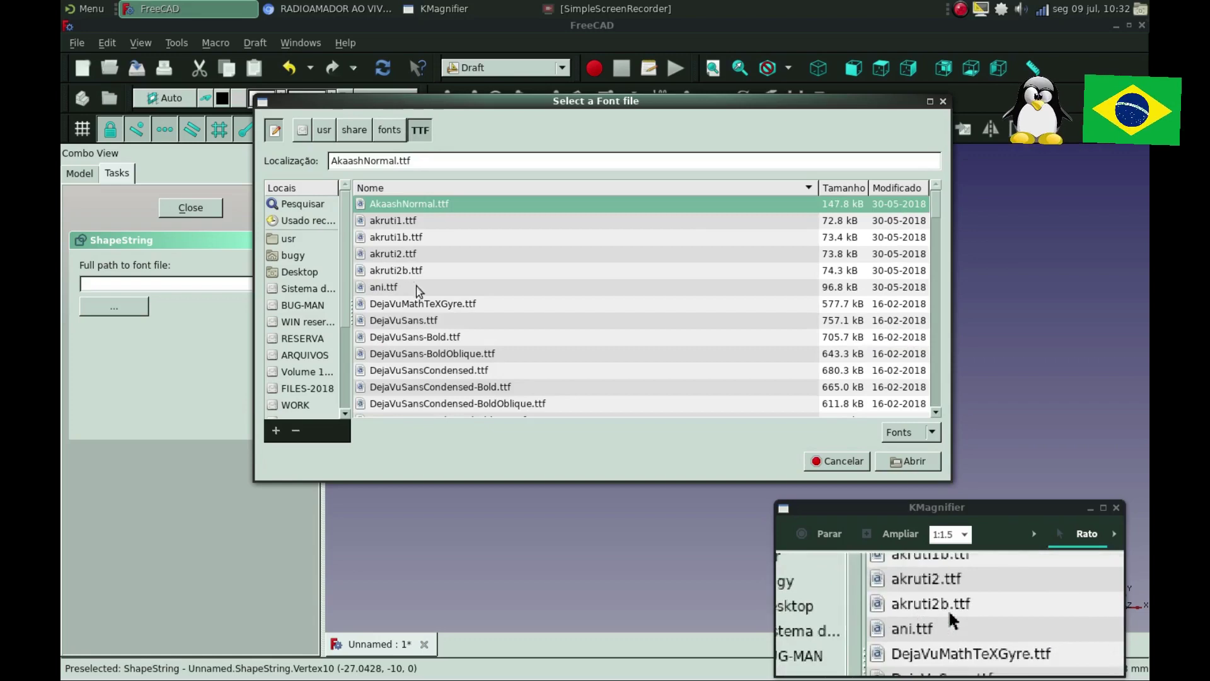
left_click(429, 341)
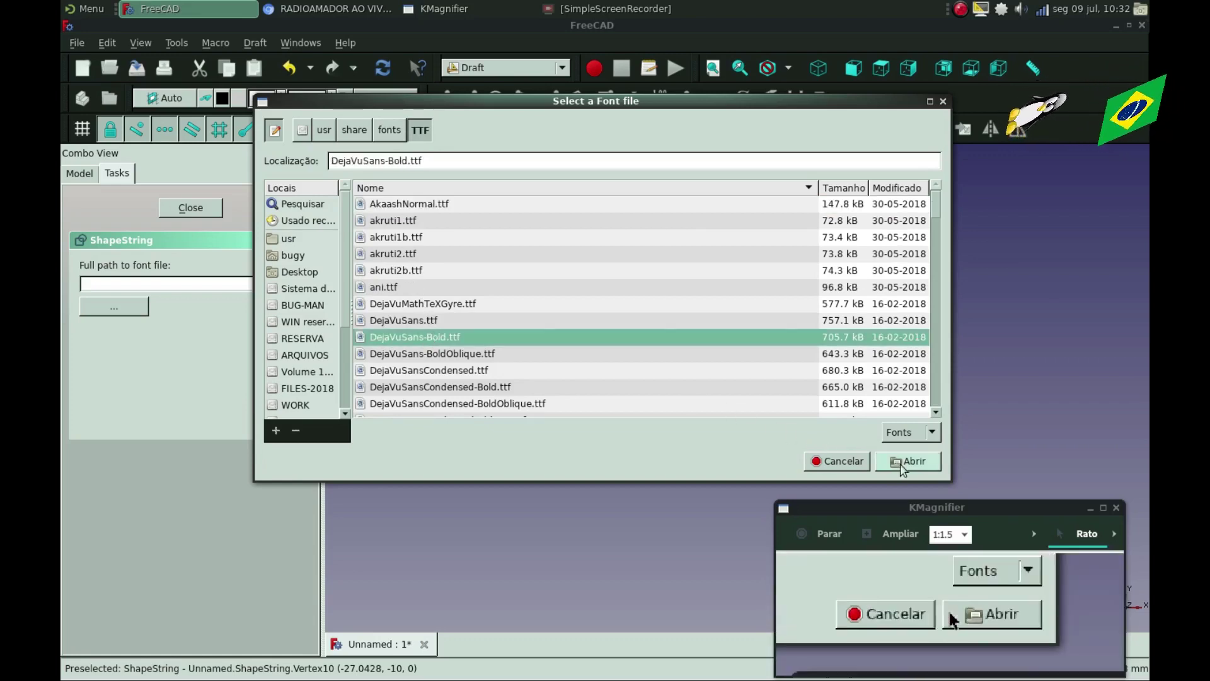
left_click(923, 464)
Zoom and pan to recentre the F, gear and 'Free CAD' lettering
scroll(775, 322, "down", 3)
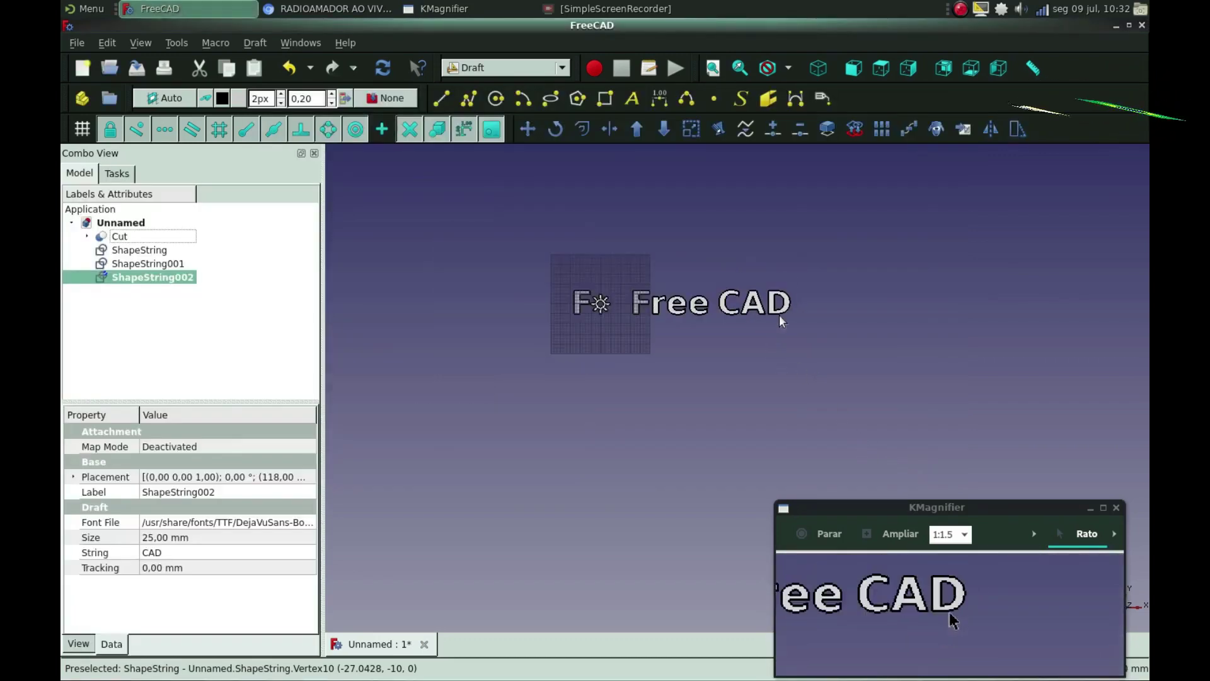
scroll(714, 319, "up", 2)
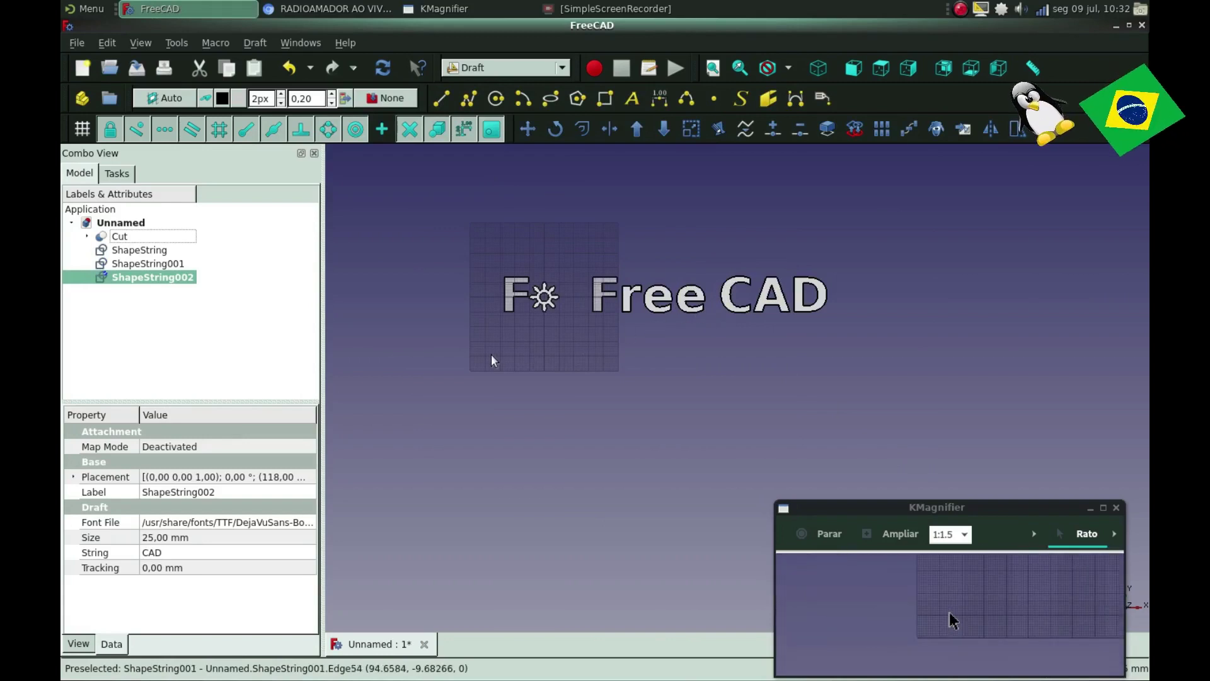
middle_click_drag(493, 359, 499, 350)
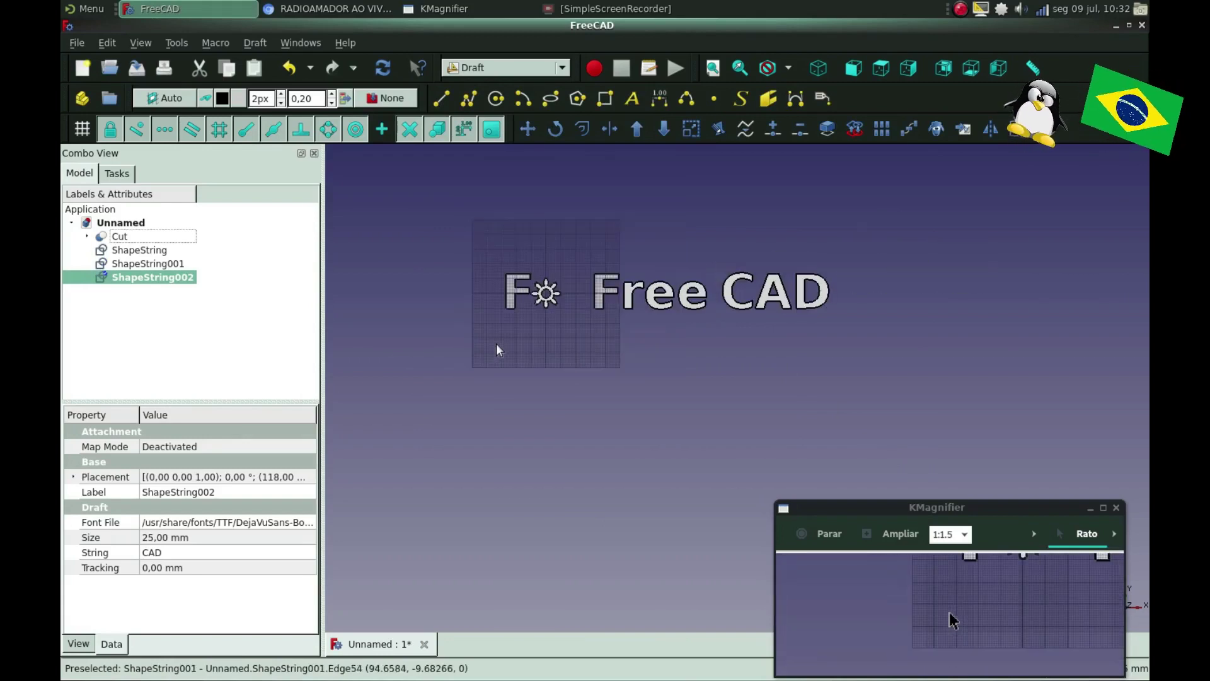
scroll(497, 346, "up", 2)
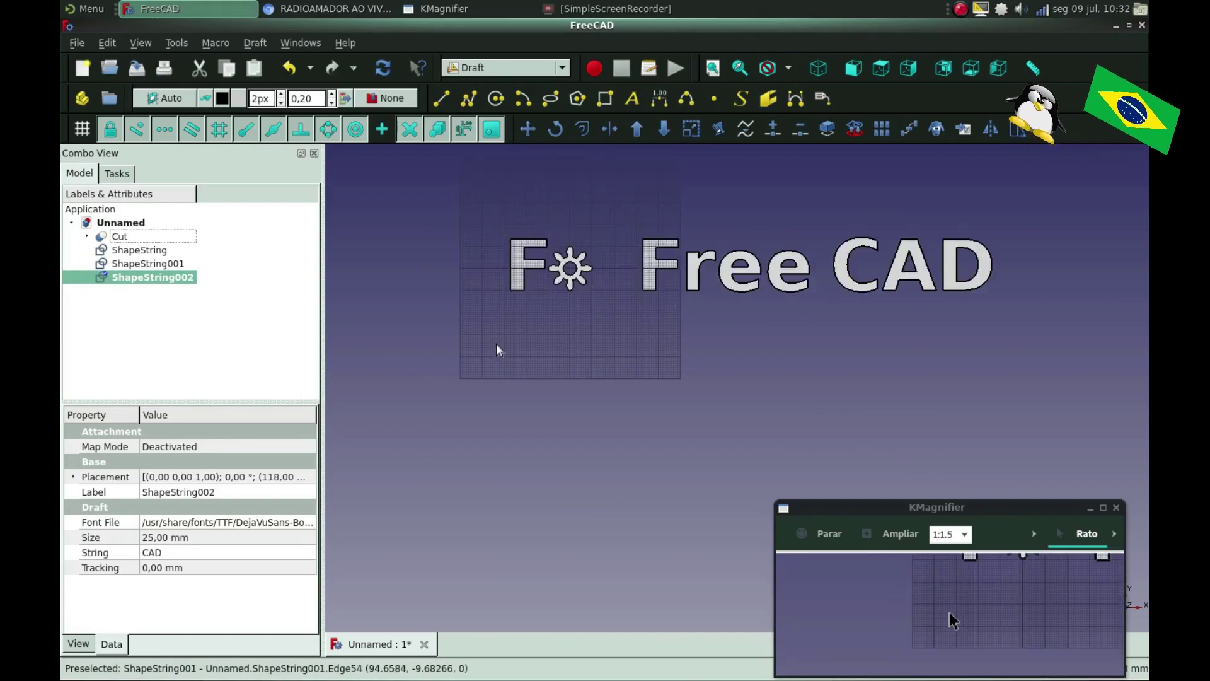
Start a ShapeString below the logo reading 'Open Source Parametric 3D CAD Modeler', 10 mm high, zero tracking
left_click(740, 99)
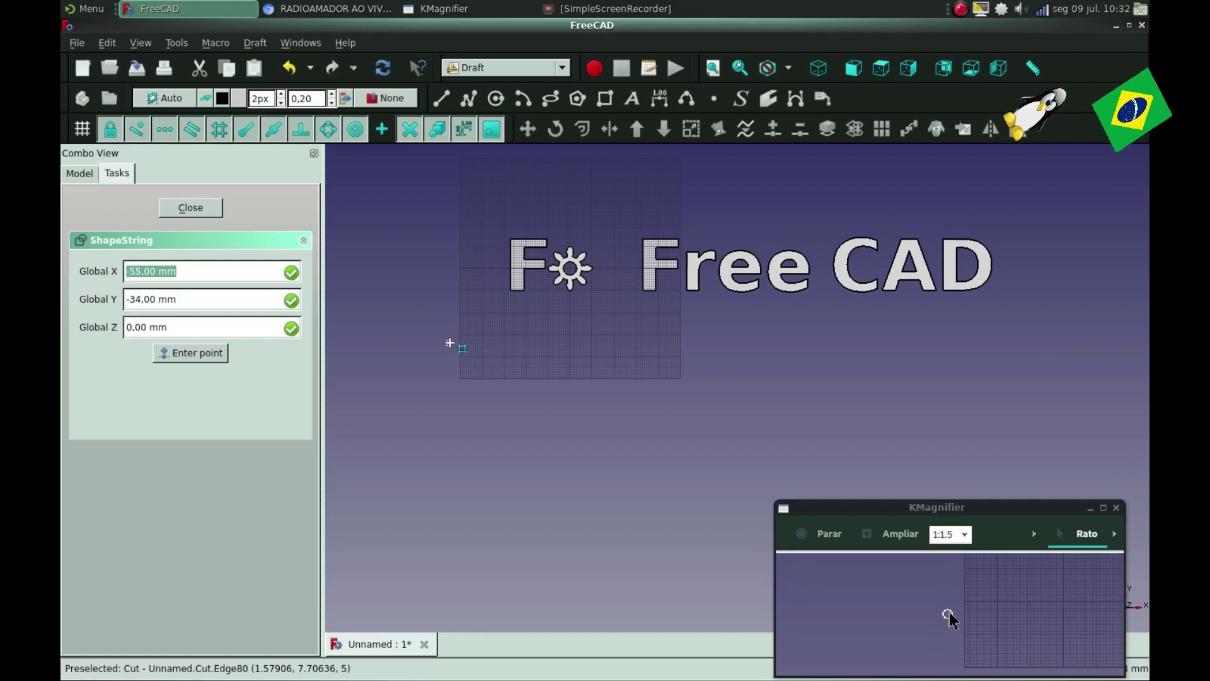
left_click(452, 345)
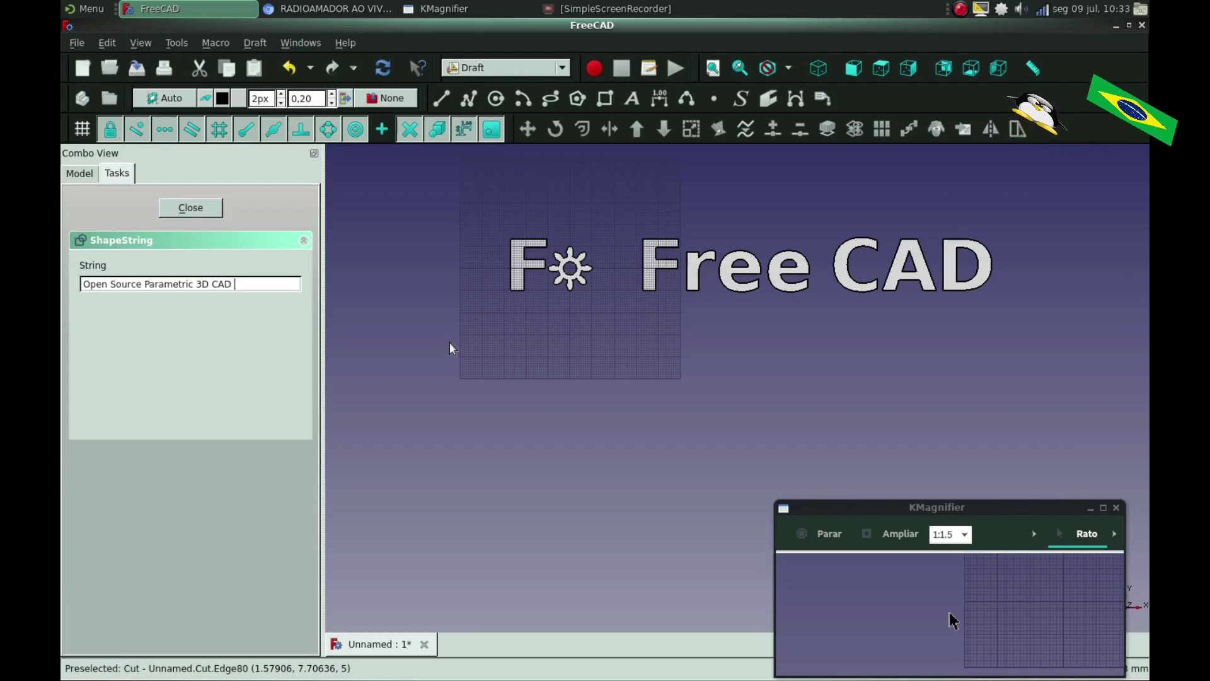
type("Open Source Parametric 3D CAD Mode")
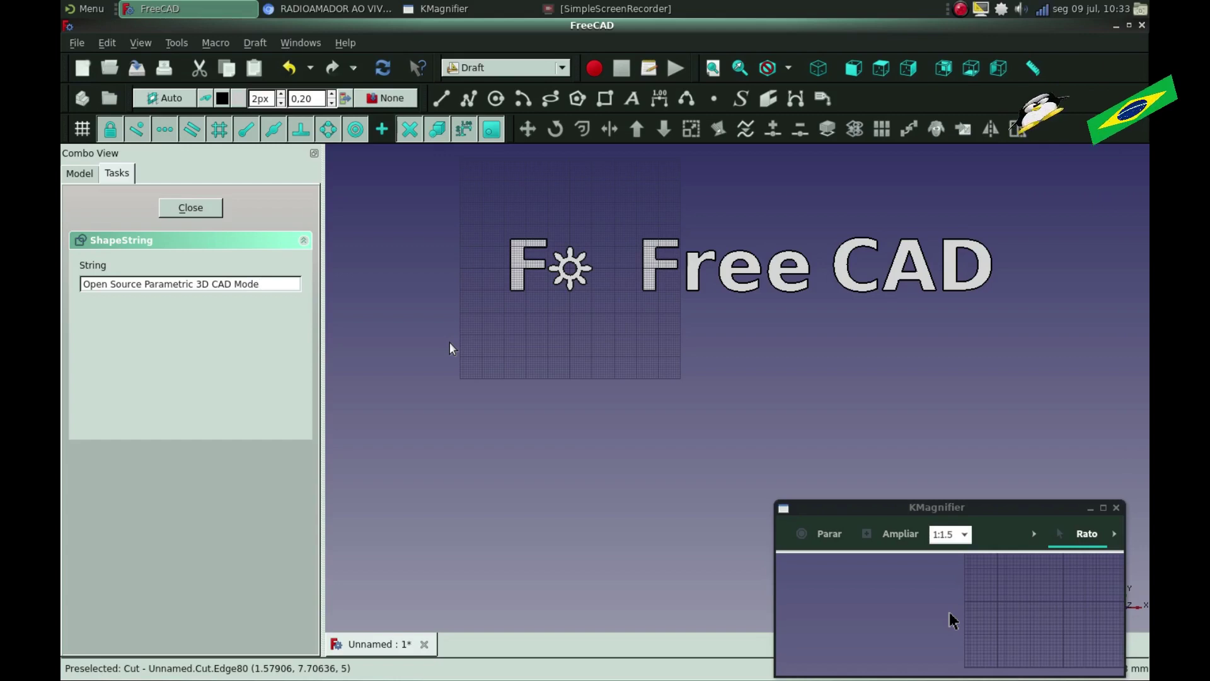
type("ler")
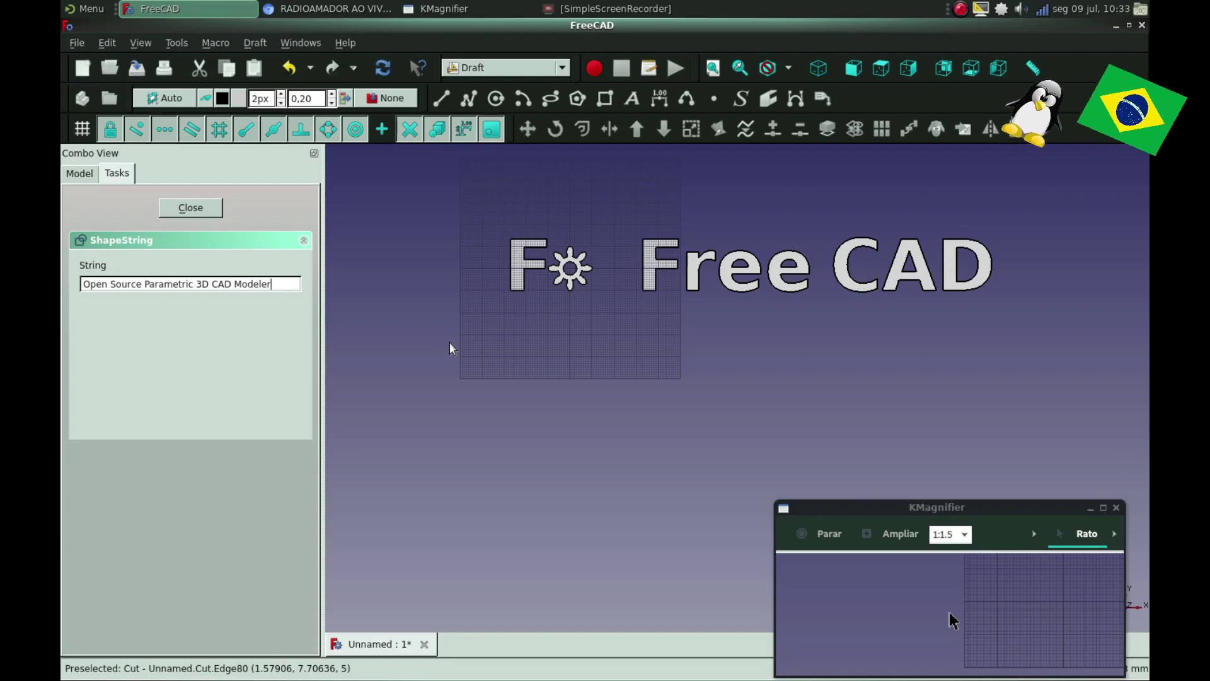
key("Return")
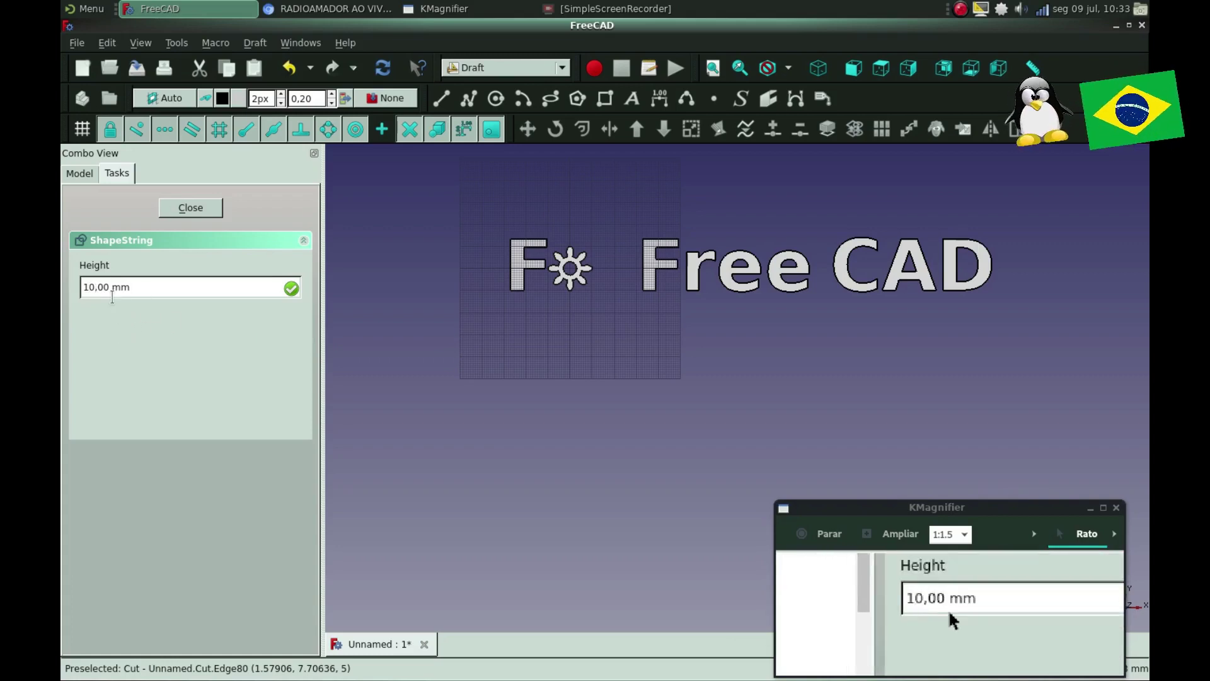
key("Return")
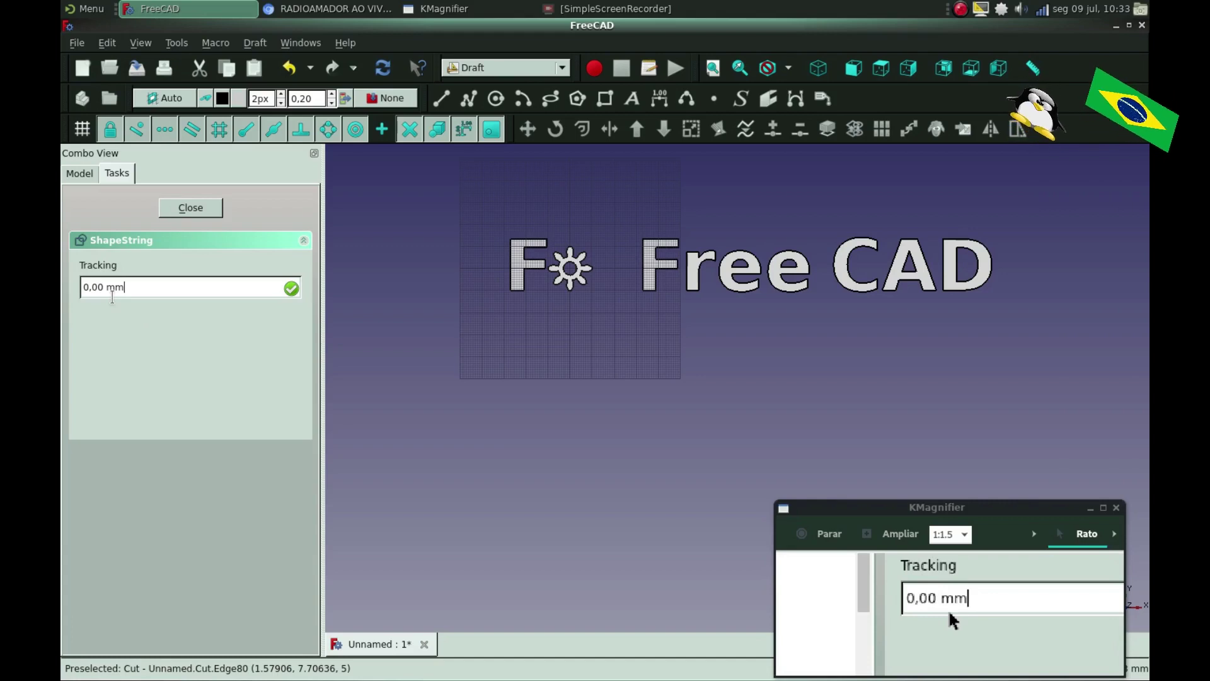
key("Return")
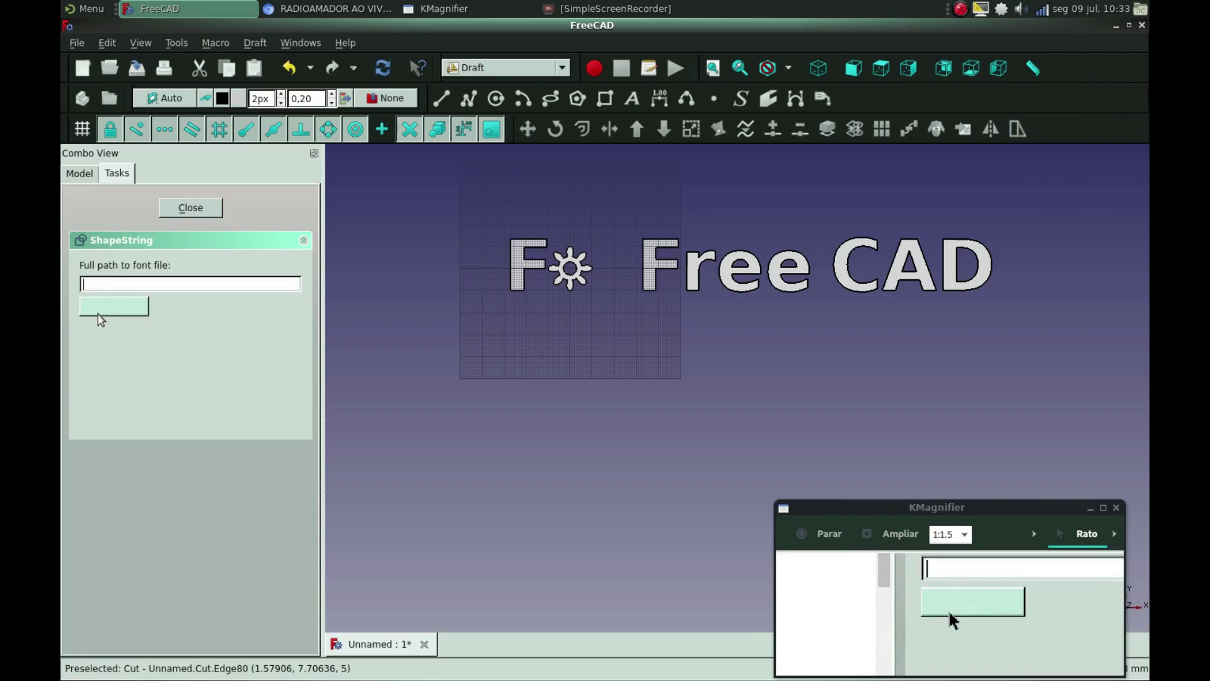
Browse to /usr/share/fonts/TTF and pick DejaVuSans-Bold.ttf as the subtitle font
left_click(97, 311)
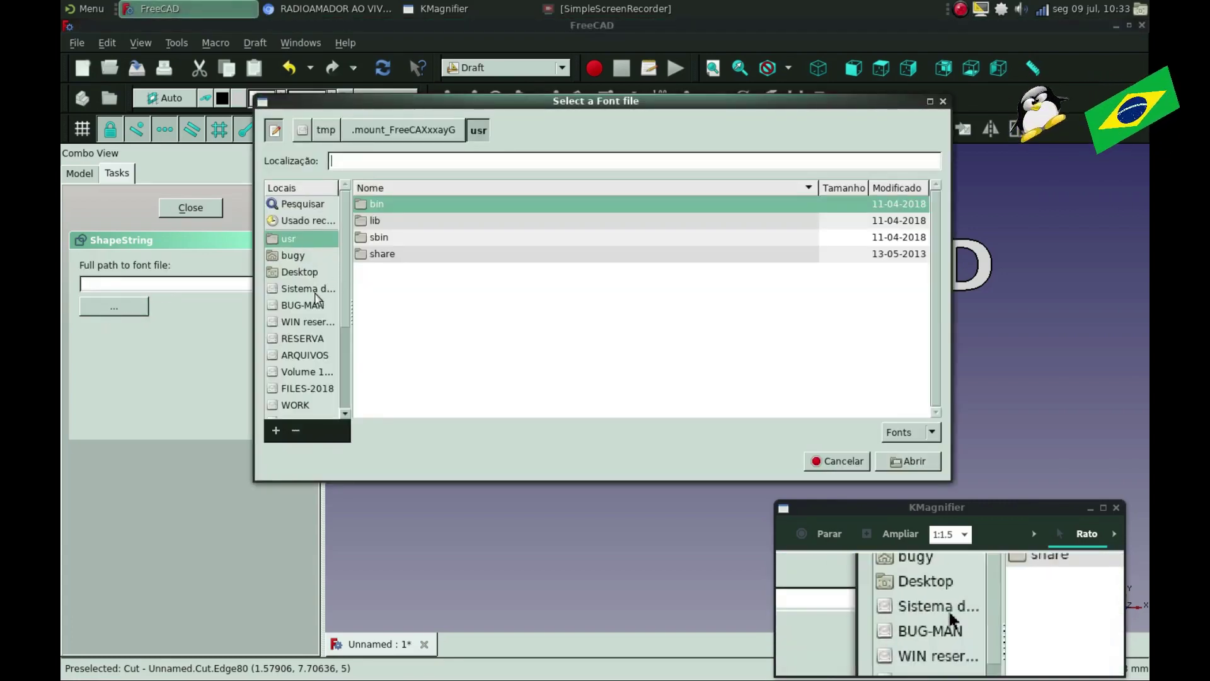
left_click(318, 289)
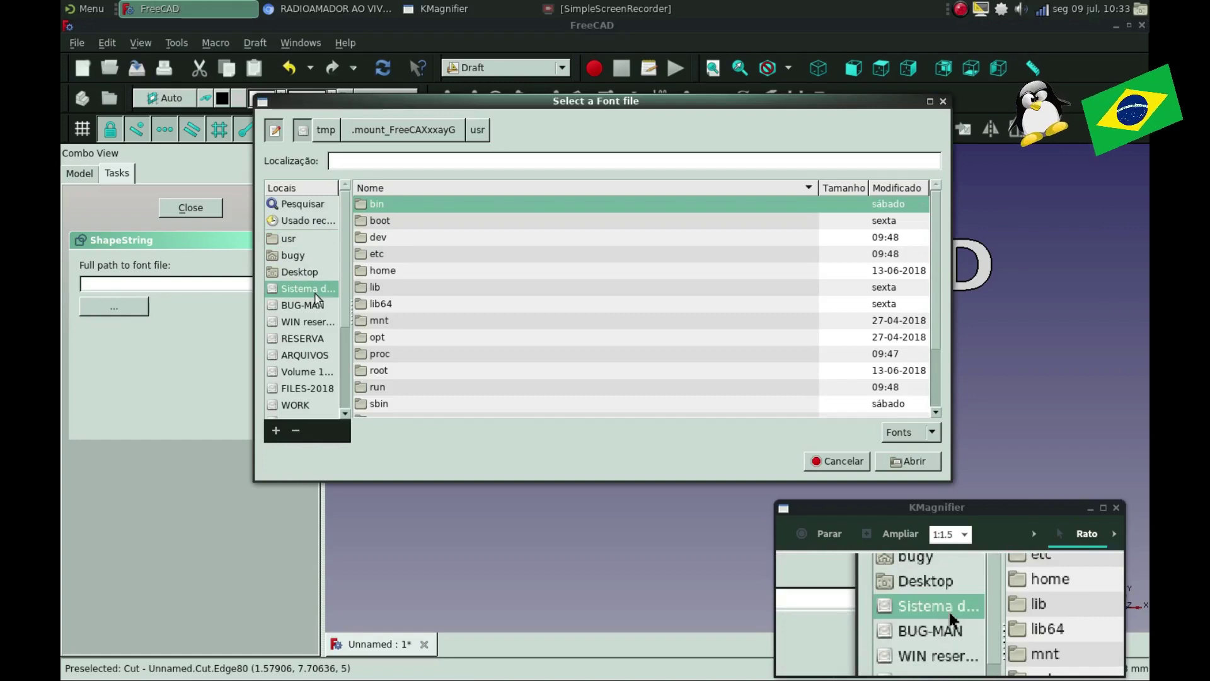
scroll(386, 384, "down", 1)
scroll(384, 394, "down", 1)
scroll(384, 399, "down", 1)
double_click(378, 392)
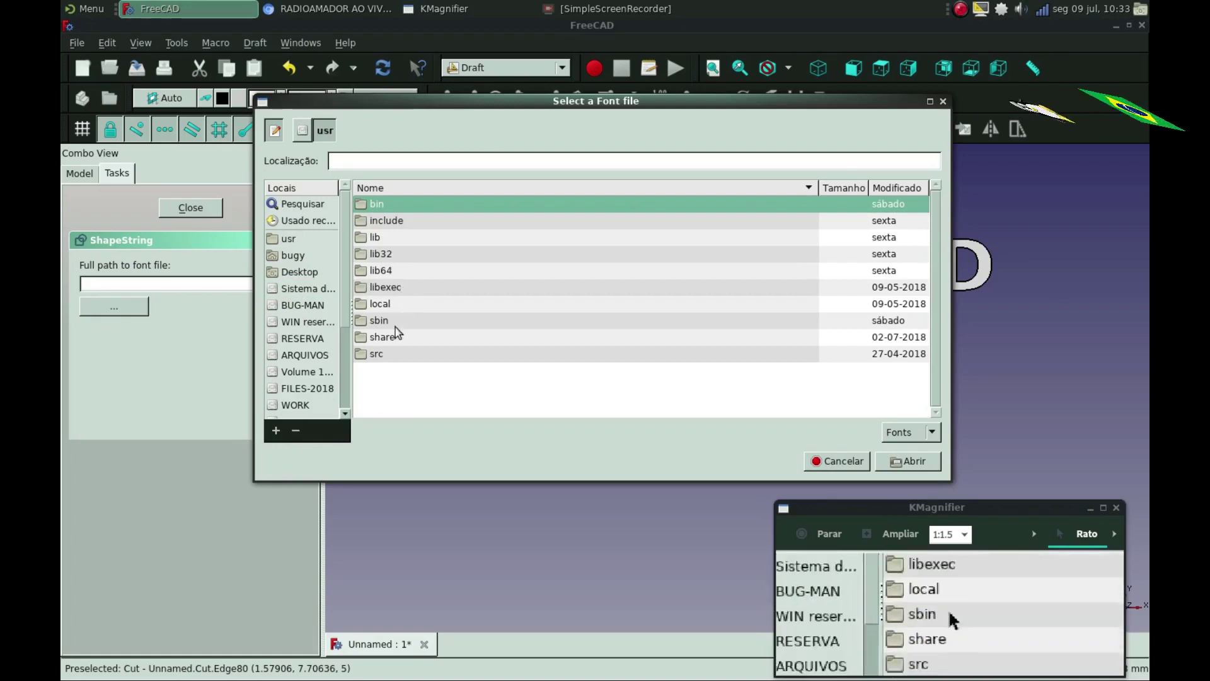
double_click(392, 339)
type("f")
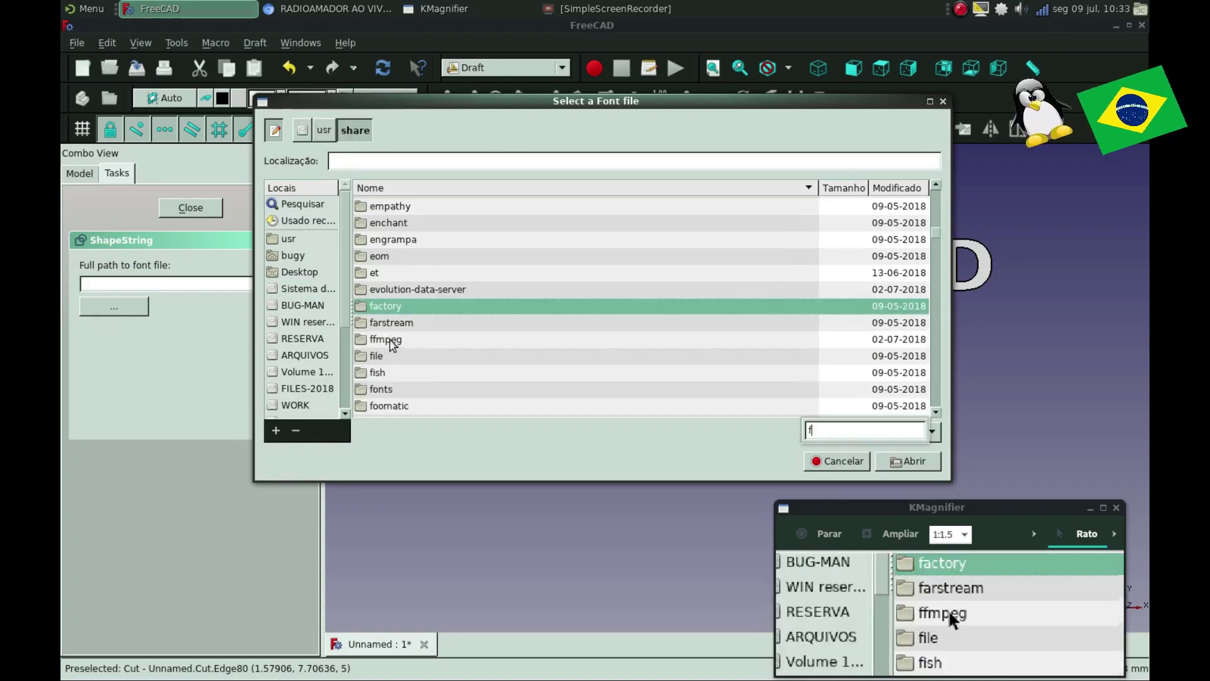
double_click(382, 391)
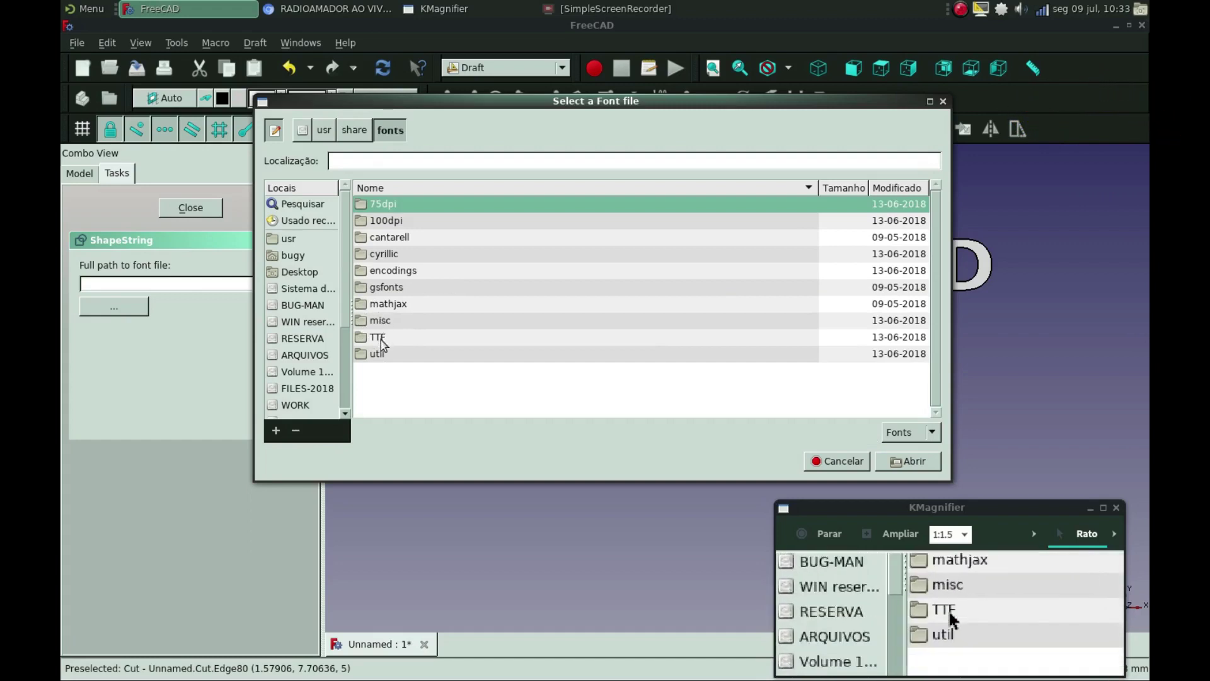
double_click(380, 338)
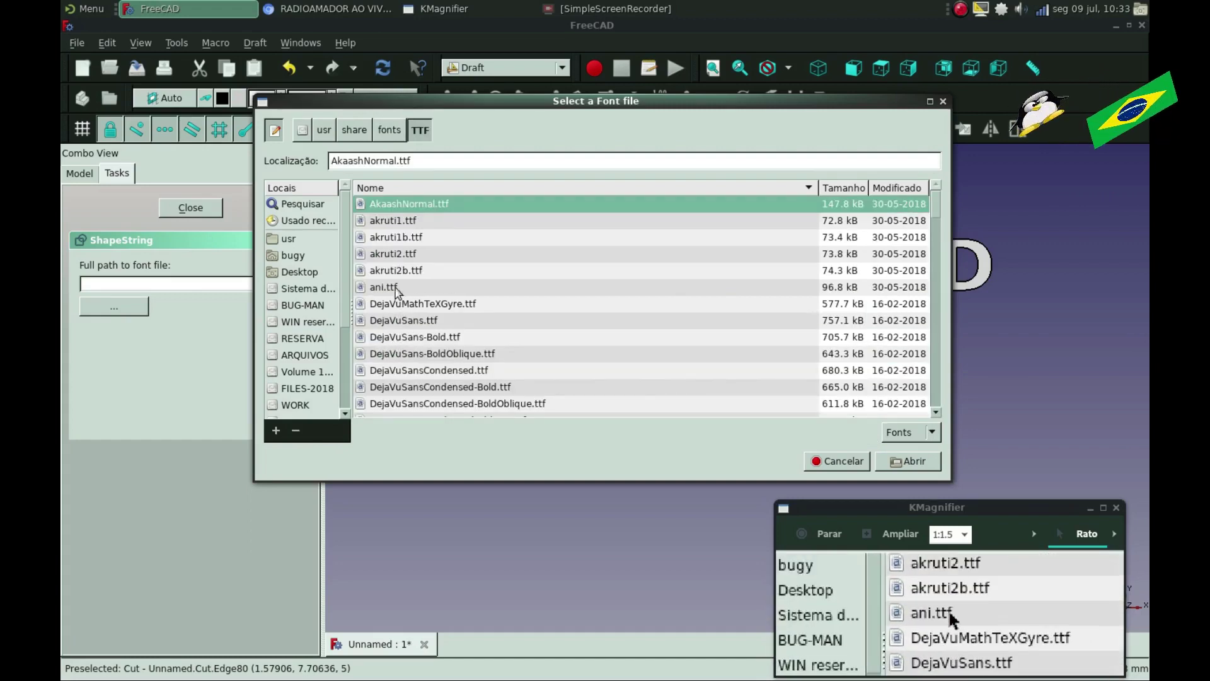
left_click(416, 341)
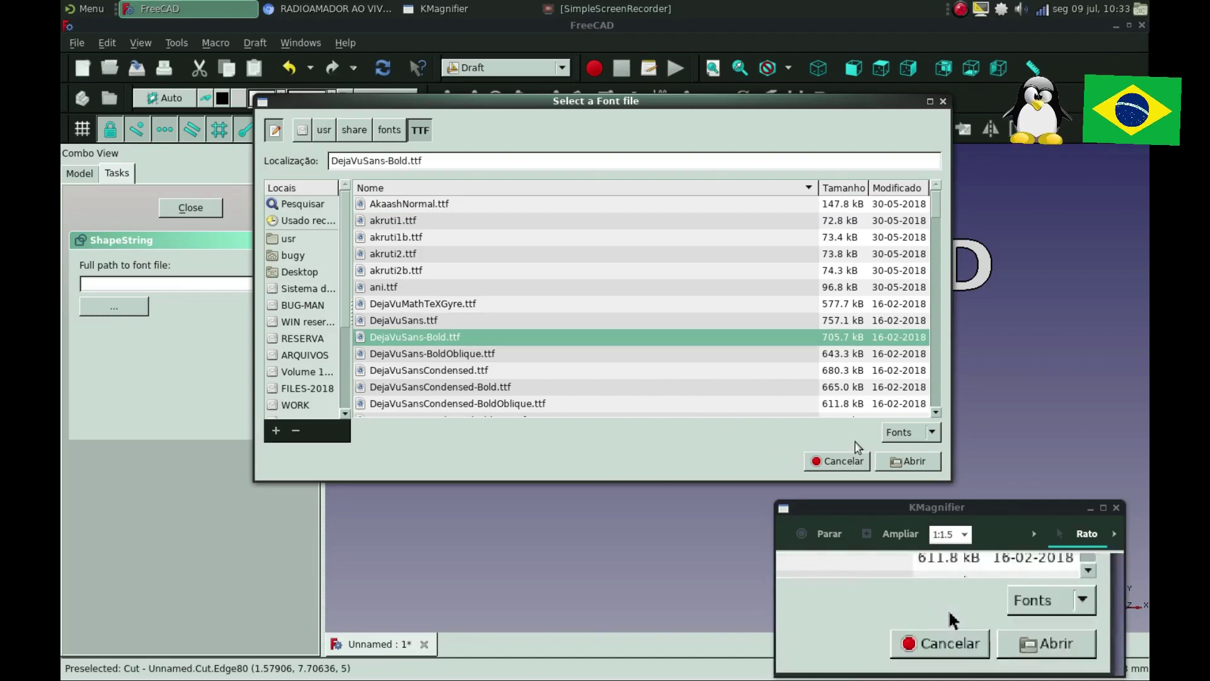
Confirm DejaVuSans-Bold to create subtitle ShapeString003, and hide the drafting grid
left_click(915, 462)
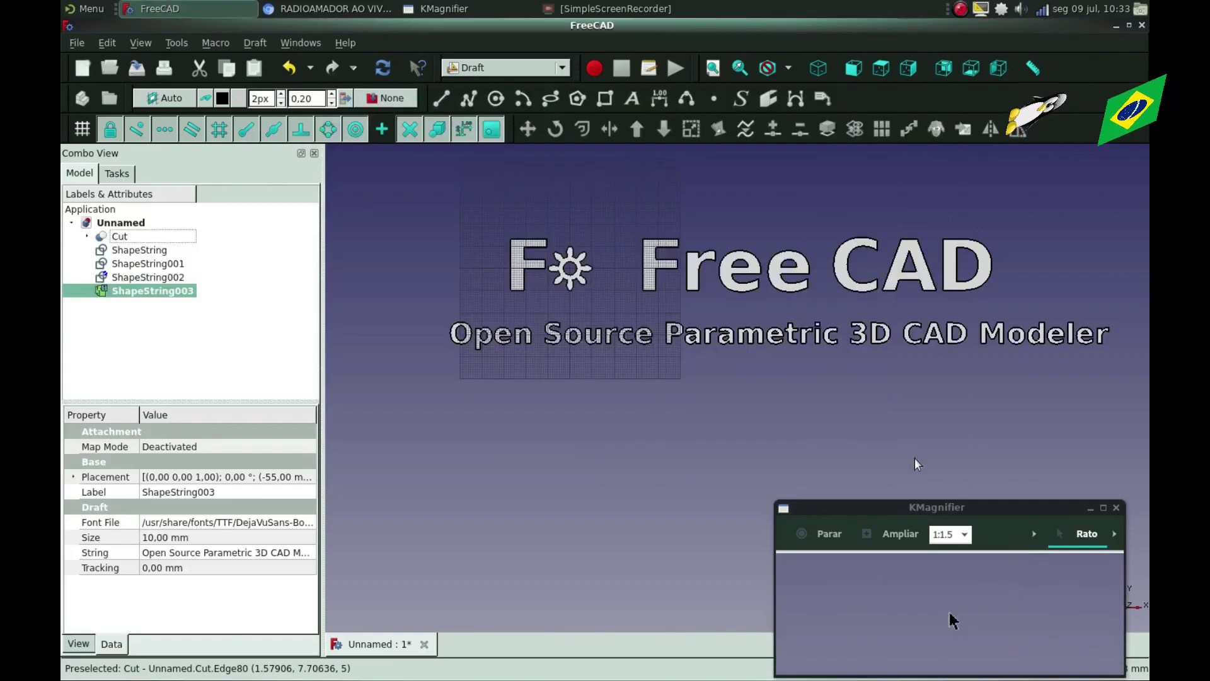
scroll(513, 311, "down", 3)
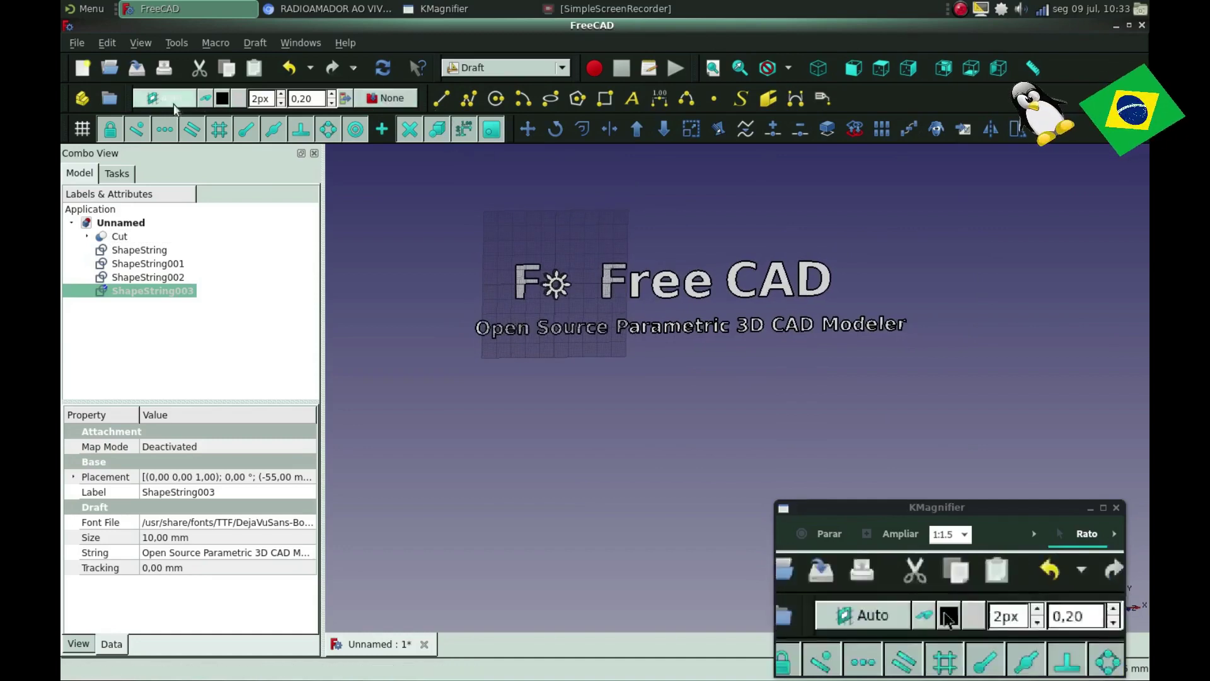
left_click(82, 129)
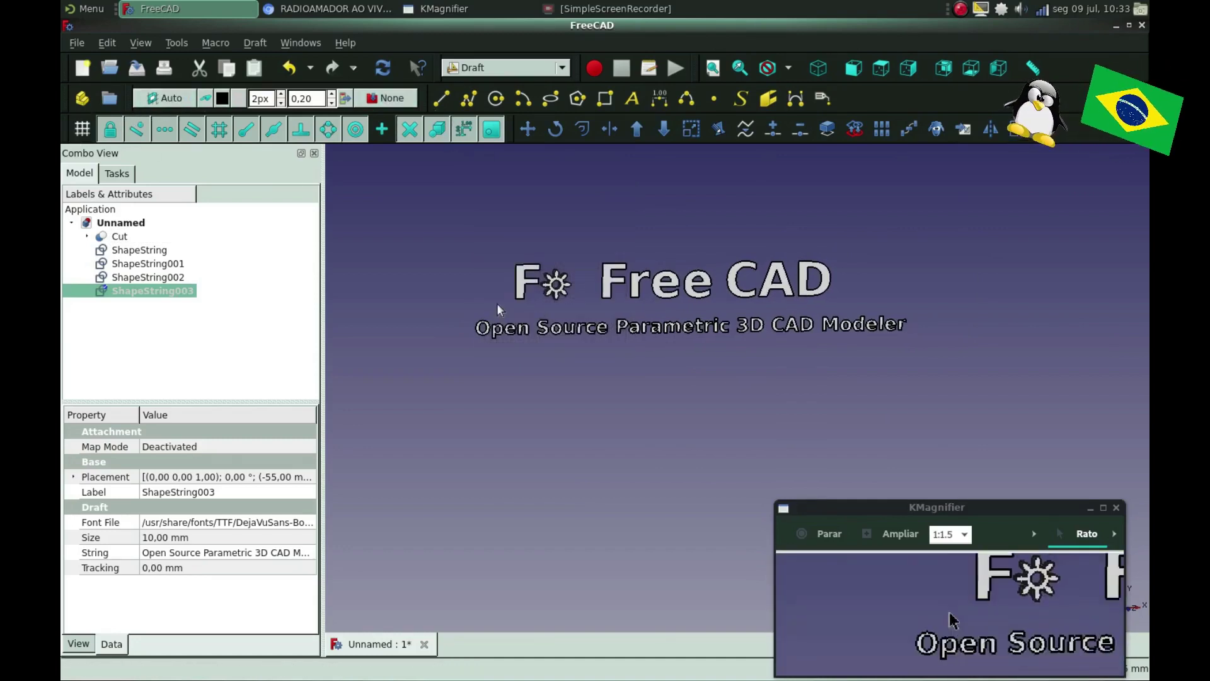
Orbit and zoom the view to see the lettering tilted in perspective
scroll(499, 303, "up", 2)
mouse_move(502, 300)
middle_mouse_down()
mouse_move(640, 320)
mouse_move(673, 312)
mouse_move(607, 314)
mouse_move(645, 319)
middle_mouse_up()
scroll(607, 314, "up", 2)
scroll(608, 314, "down", 3)
scroll(646, 319, "up", 3)
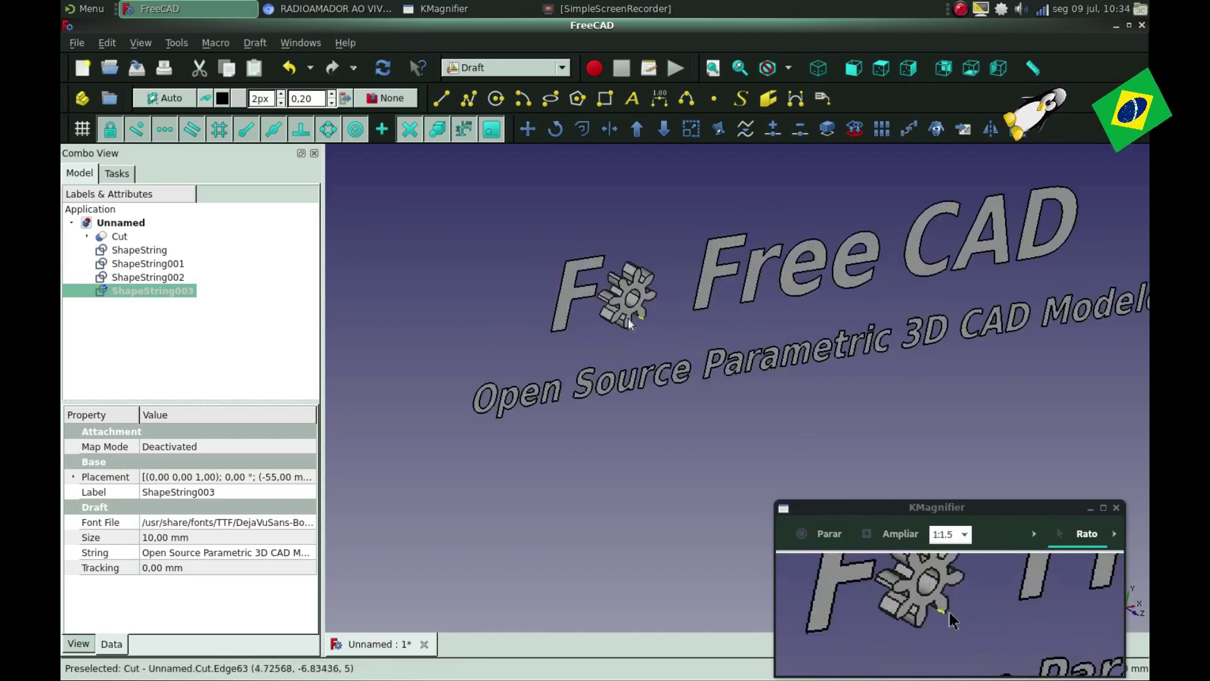
Switch to the Part workbench and extrude the F ShapeString 5 mm into a solid
left_click(558, 66)
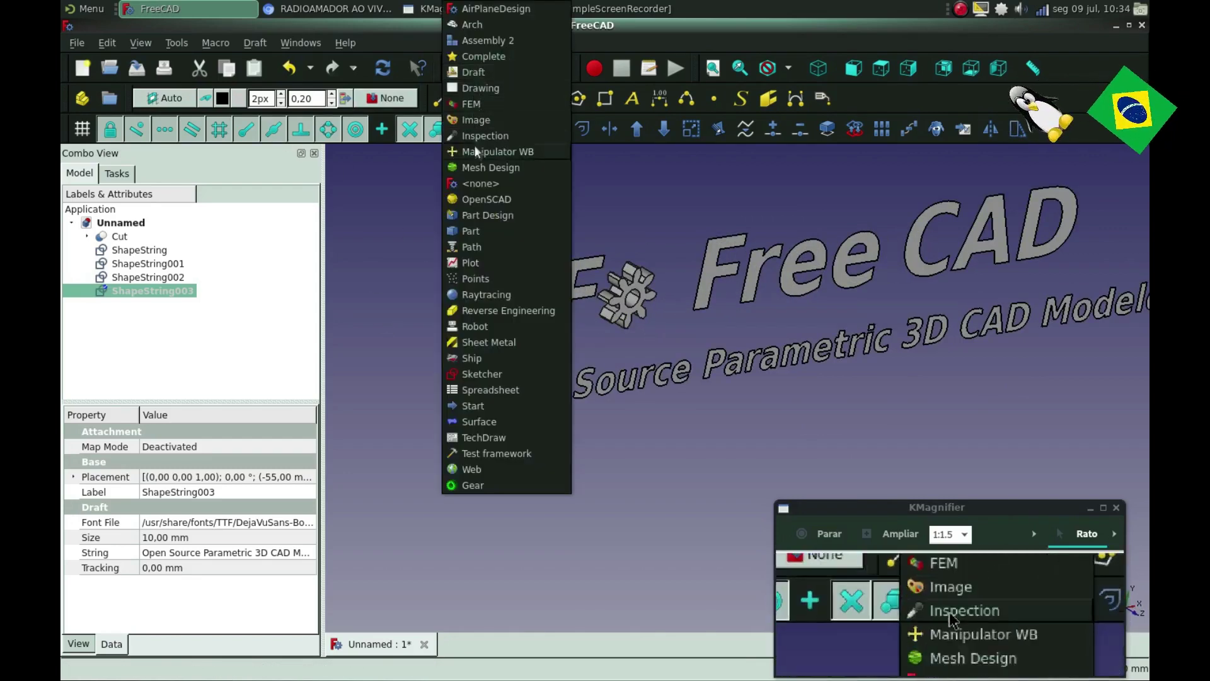
left_click(470, 230)
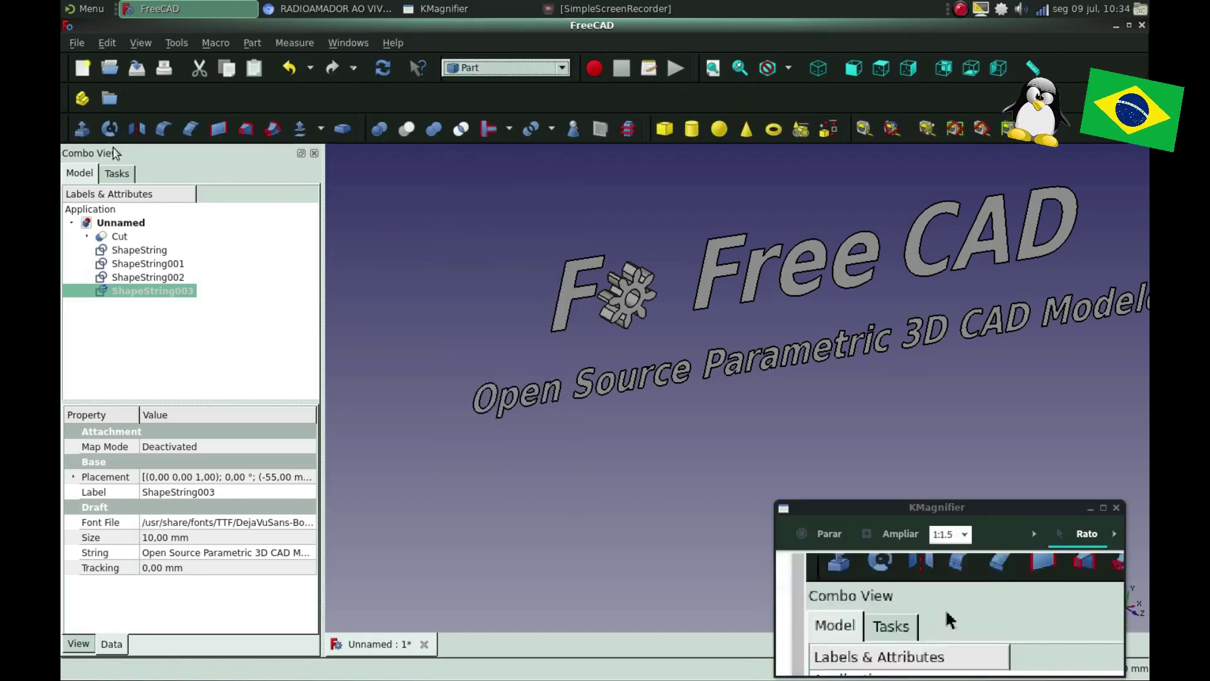
left_click(82, 130)
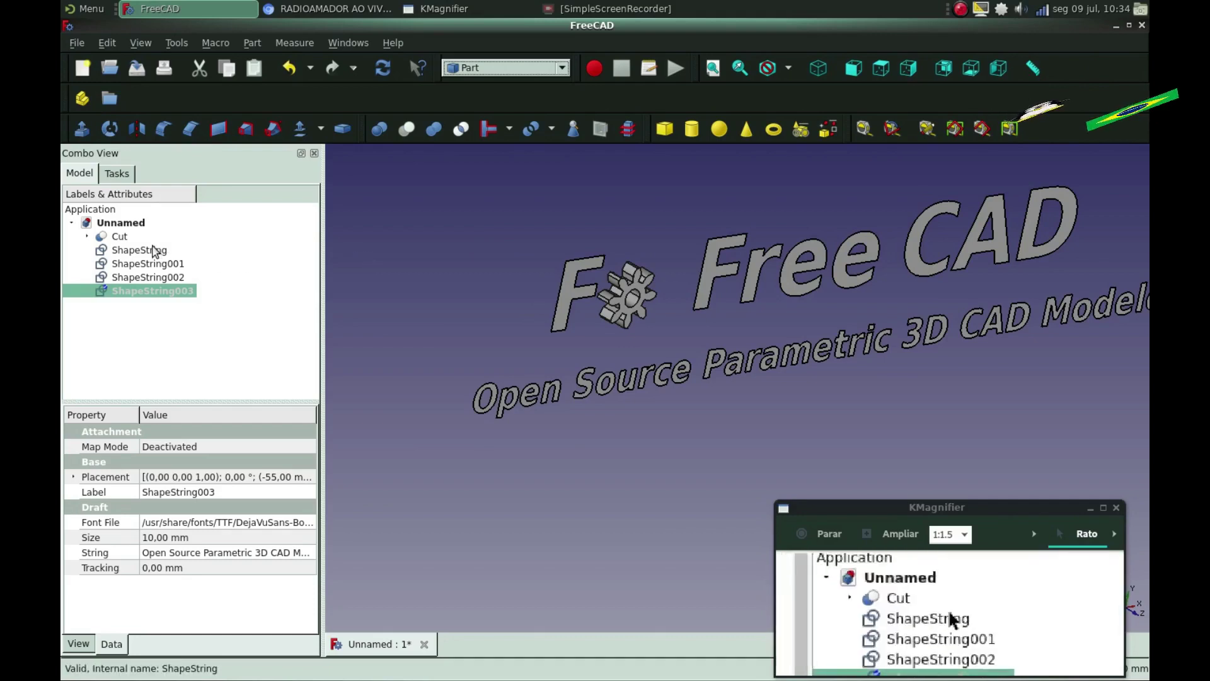
left_click(155, 250)
left_click(83, 130)
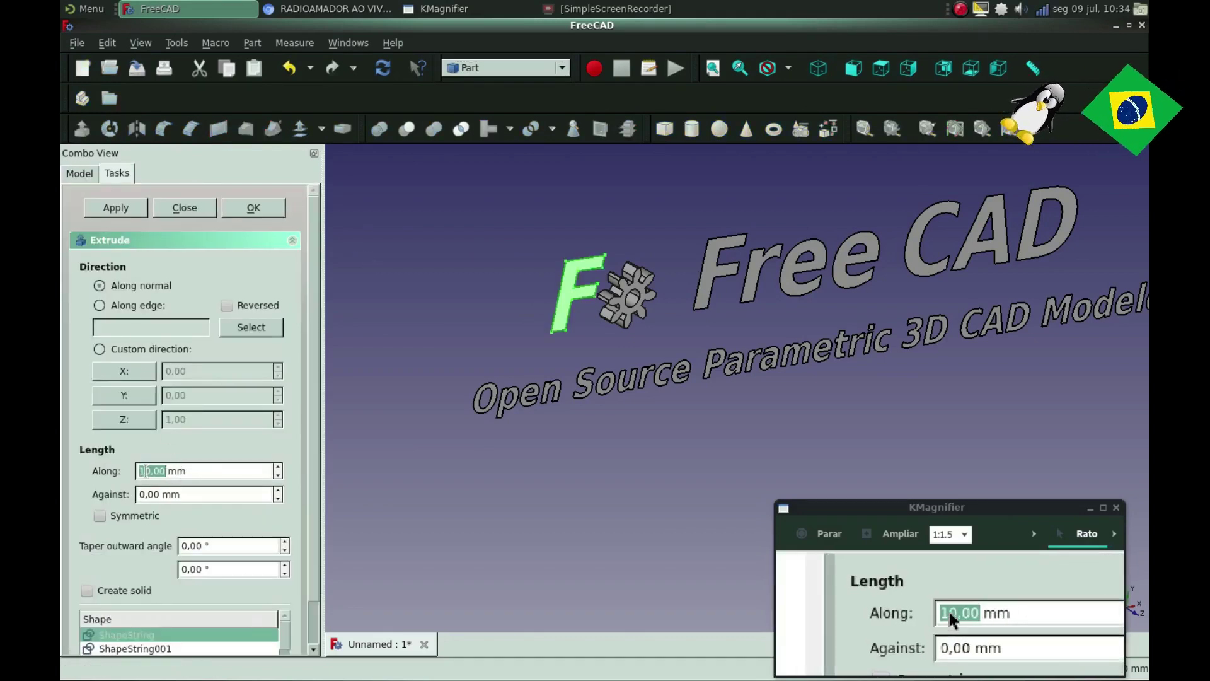
left_click(185, 467)
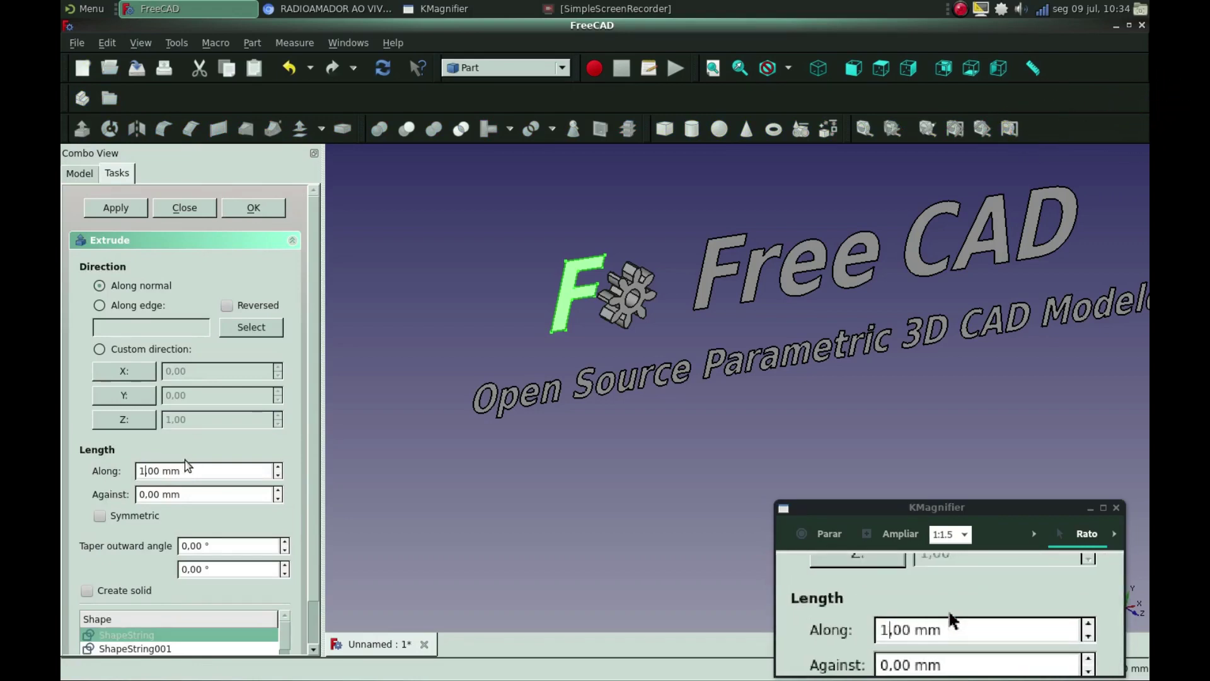
type("5")
left_click(92, 590)
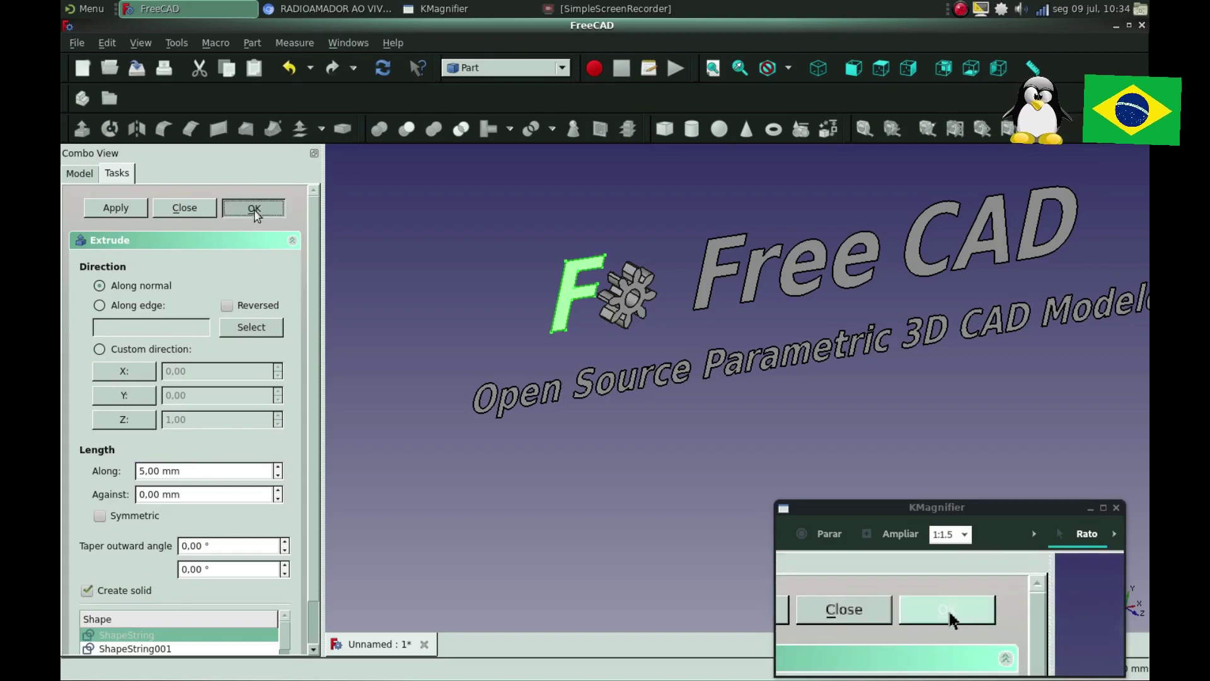
left_click(256, 208)
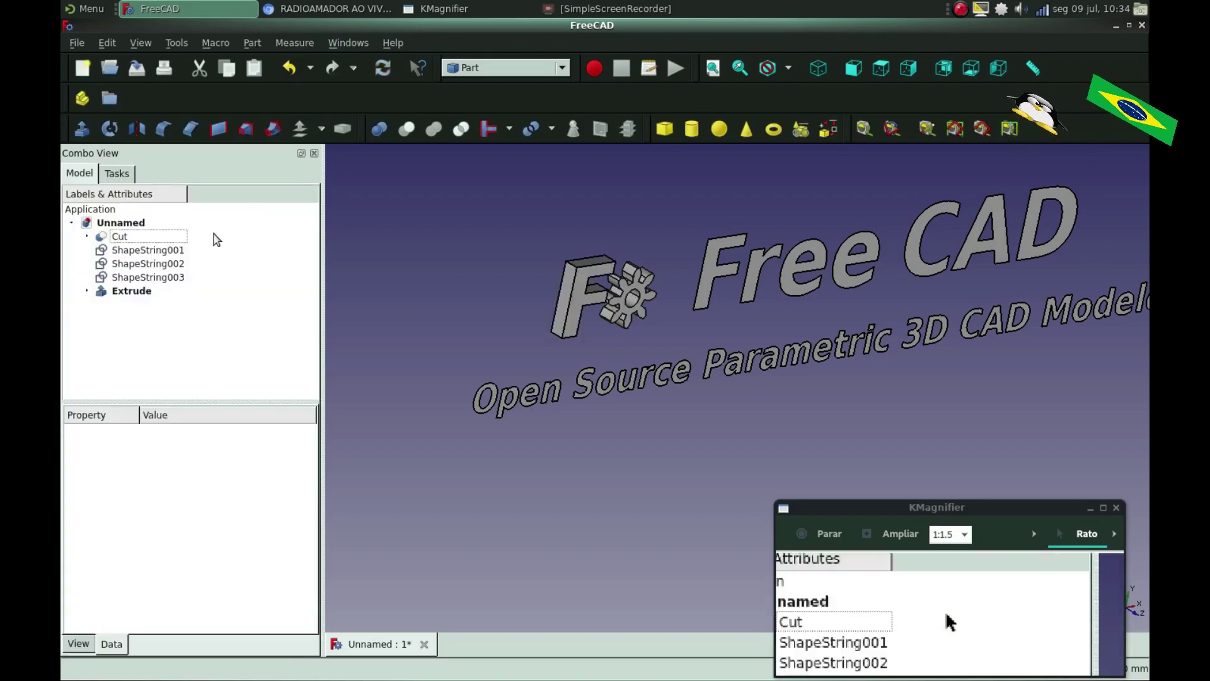
left_click(167, 249)
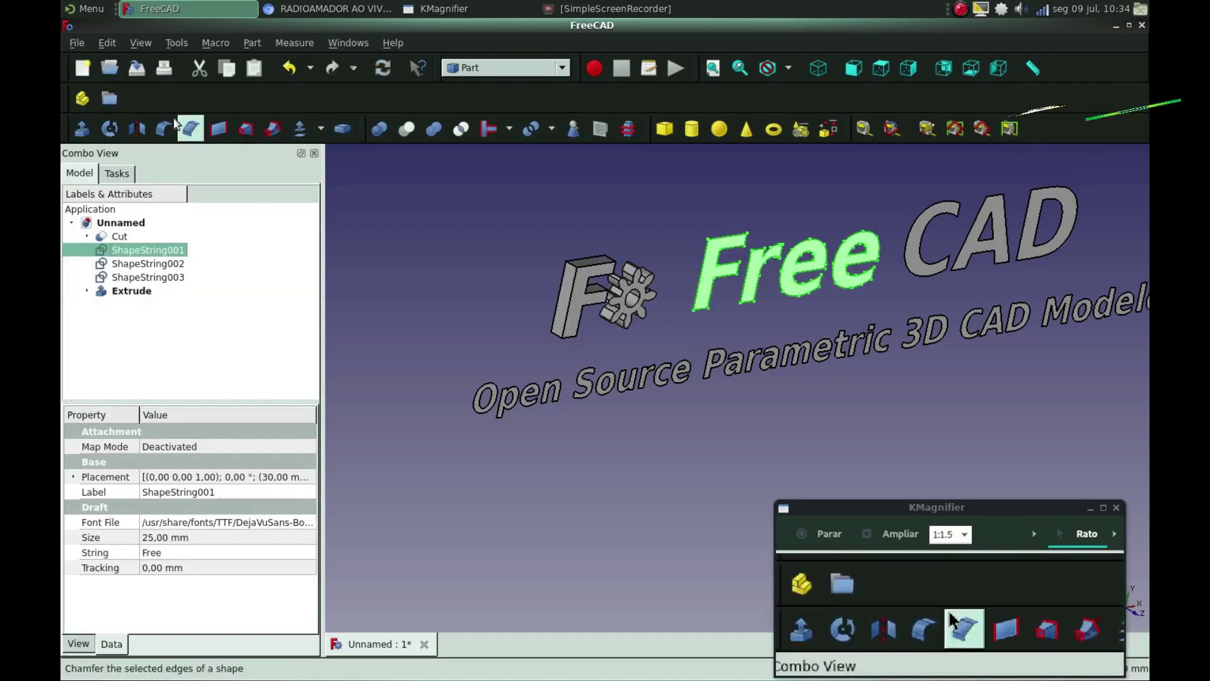
Extrude the 'Free' text 5 mm into a solid, Extrude001
left_click(81, 129)
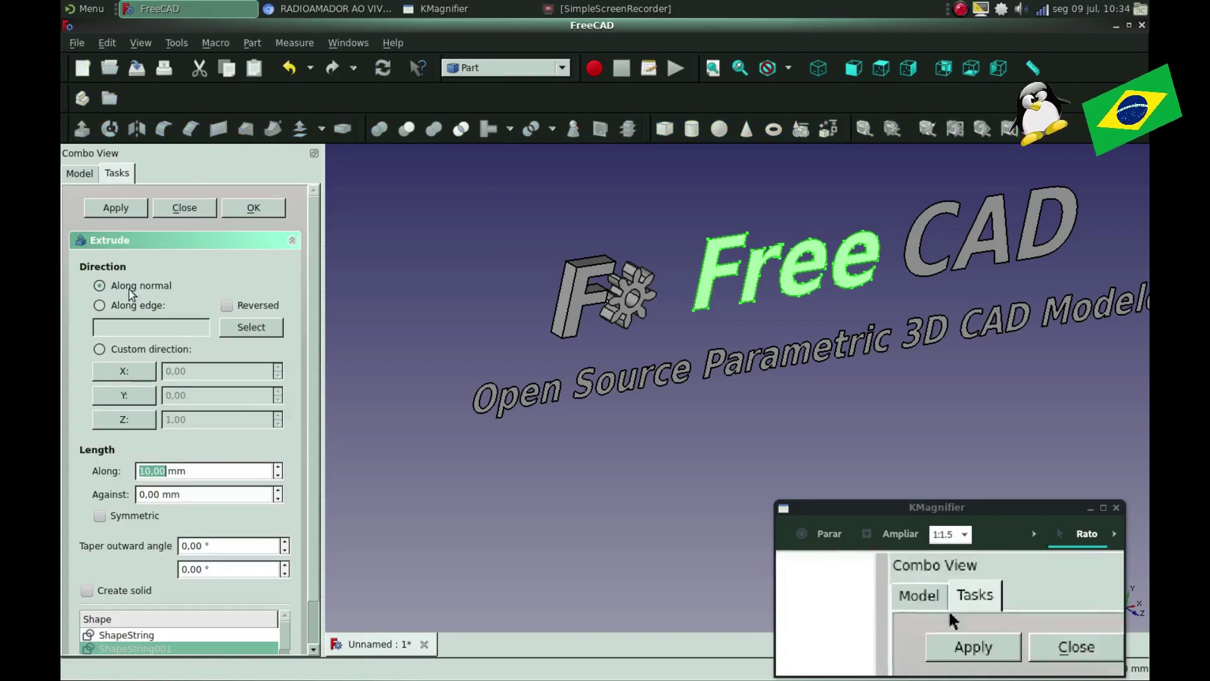
type("5")
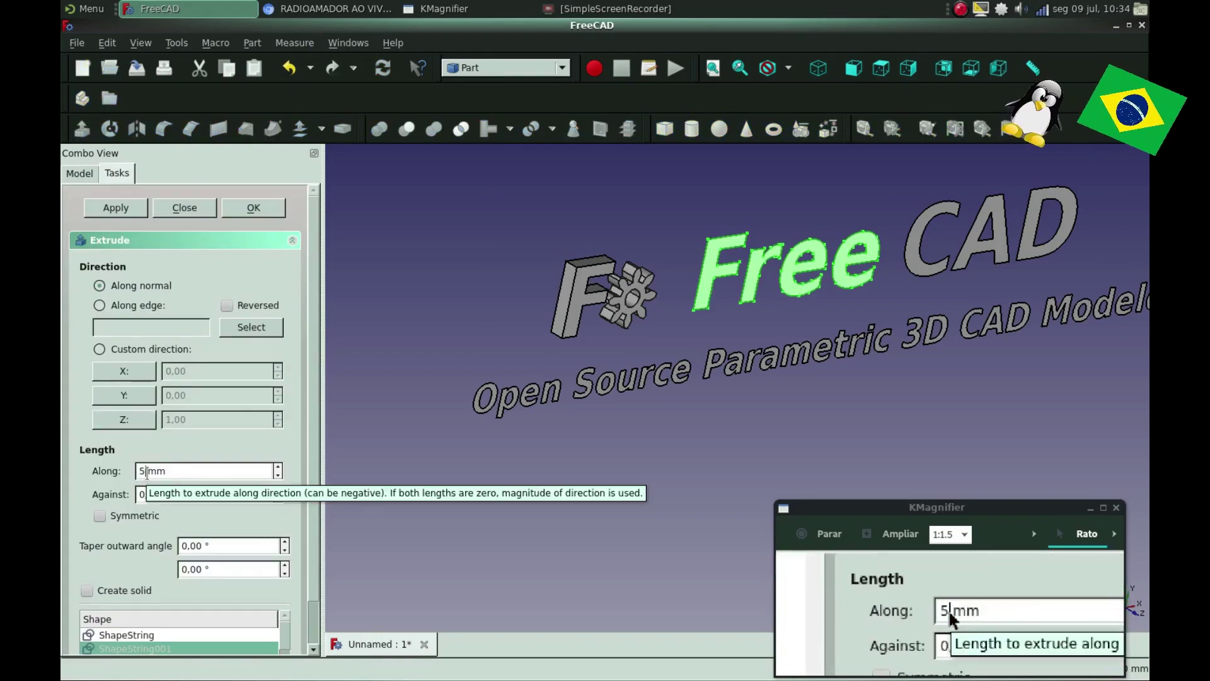
left_click(87, 591)
left_click(253, 208)
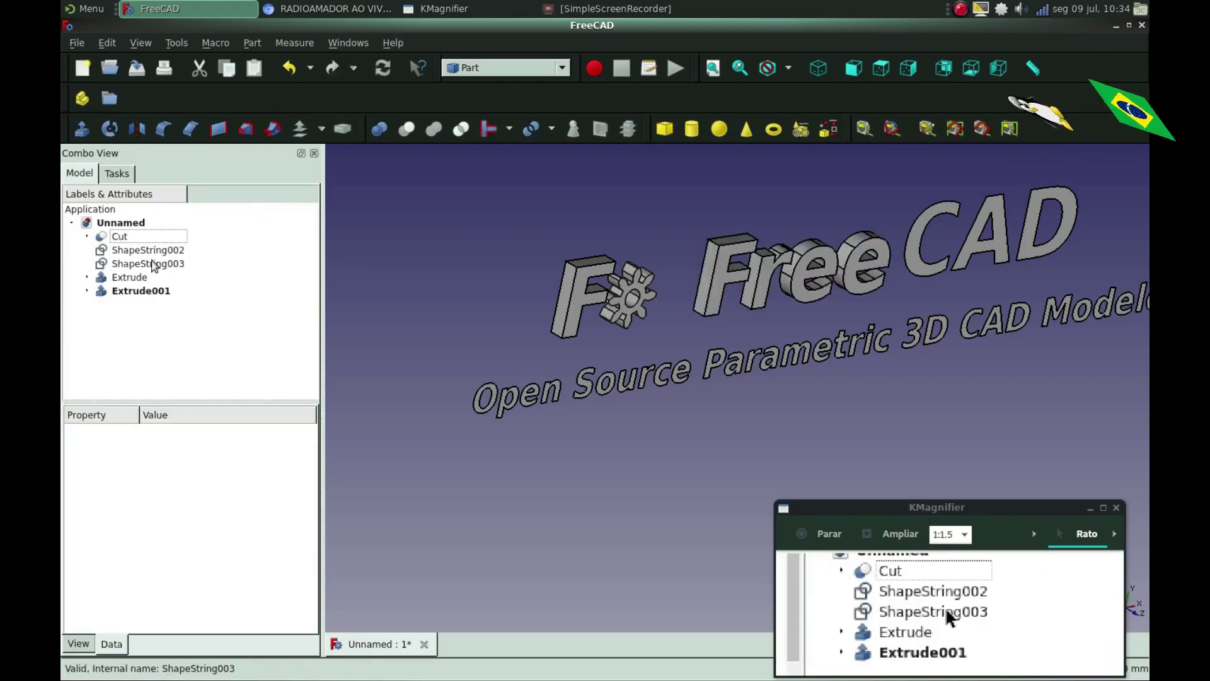
Extrude the 'CAD' text 5 mm into a solid, Extrude002
left_click(149, 255)
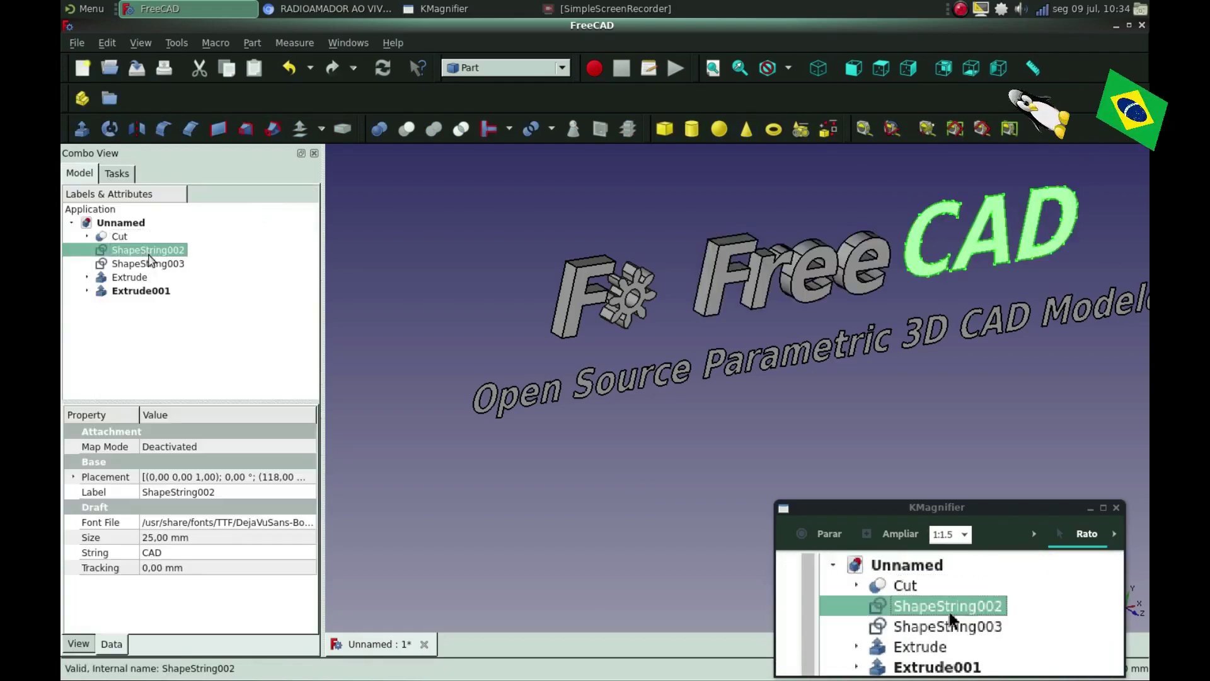
left_click(82, 129)
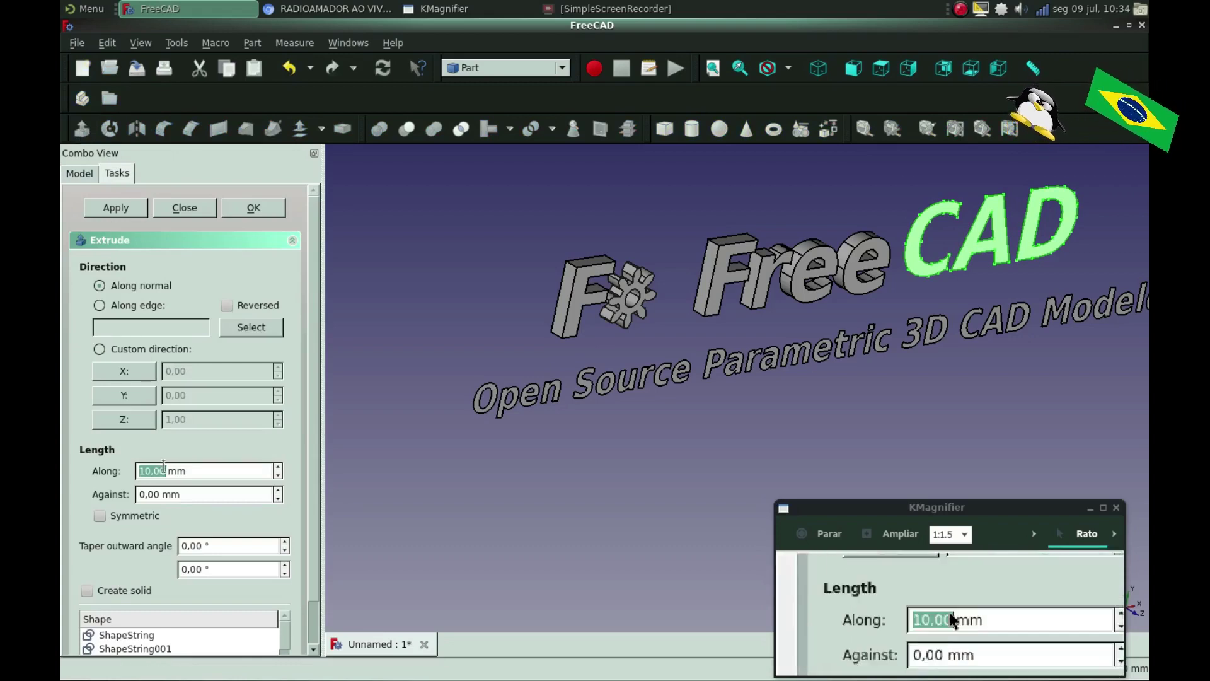
type("5")
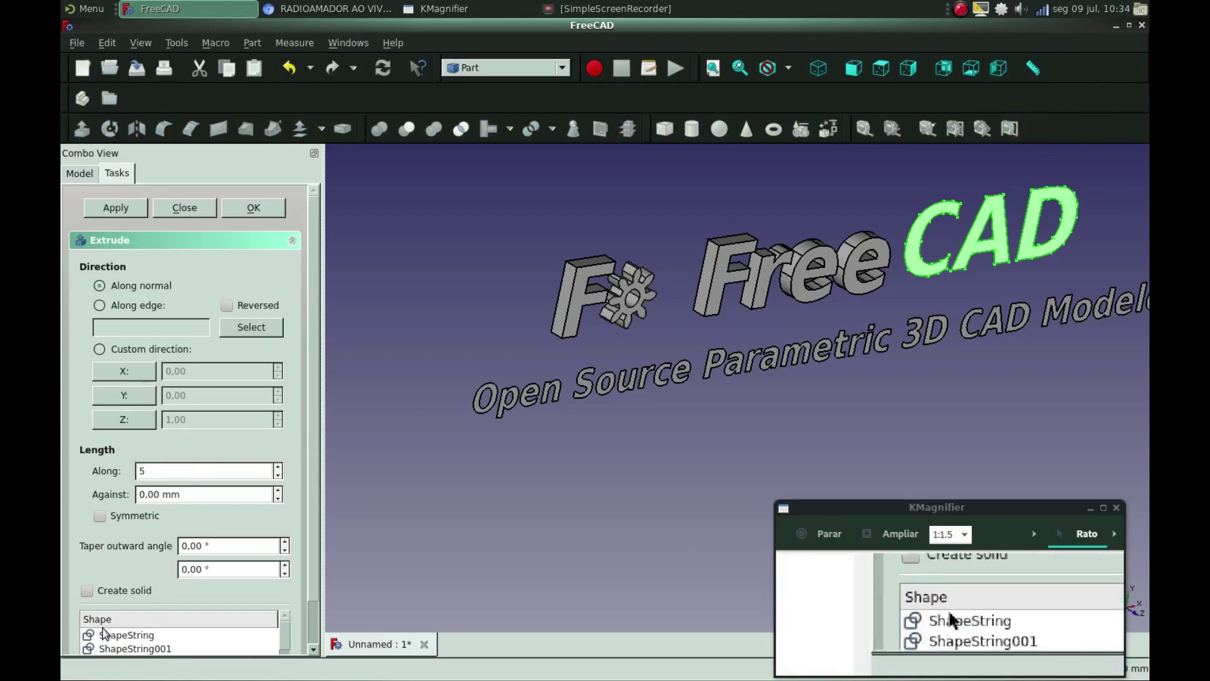
left_click(86, 591)
left_click(254, 207)
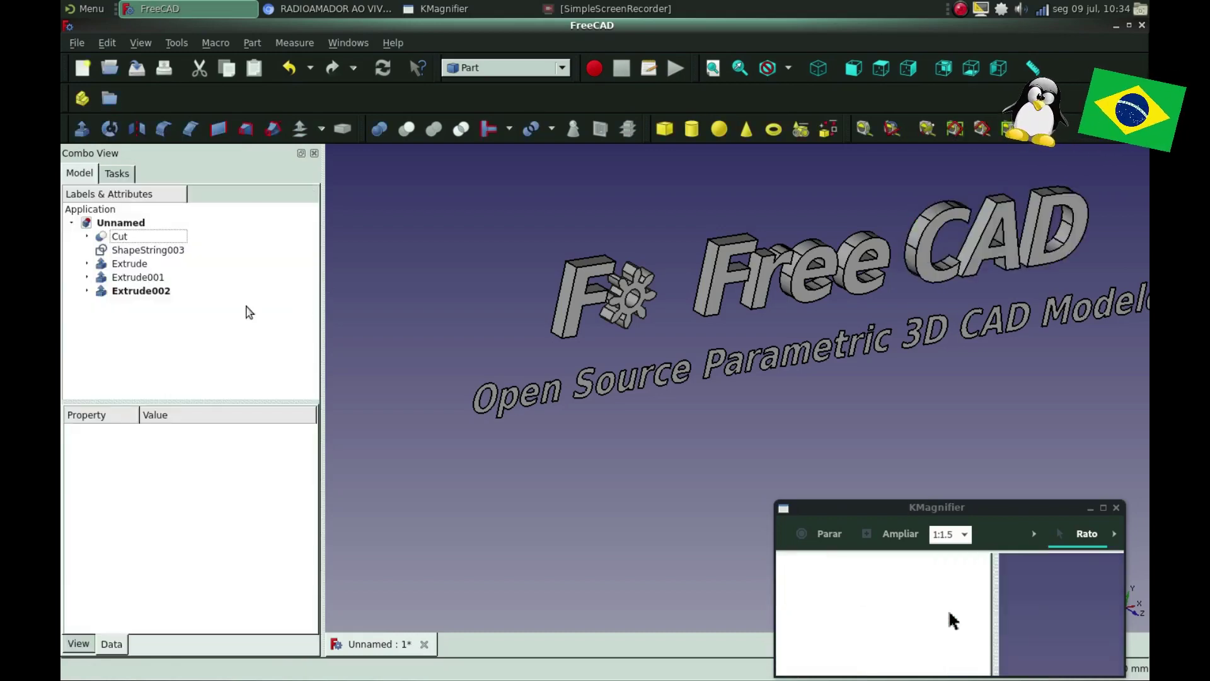
left_click(126, 253)
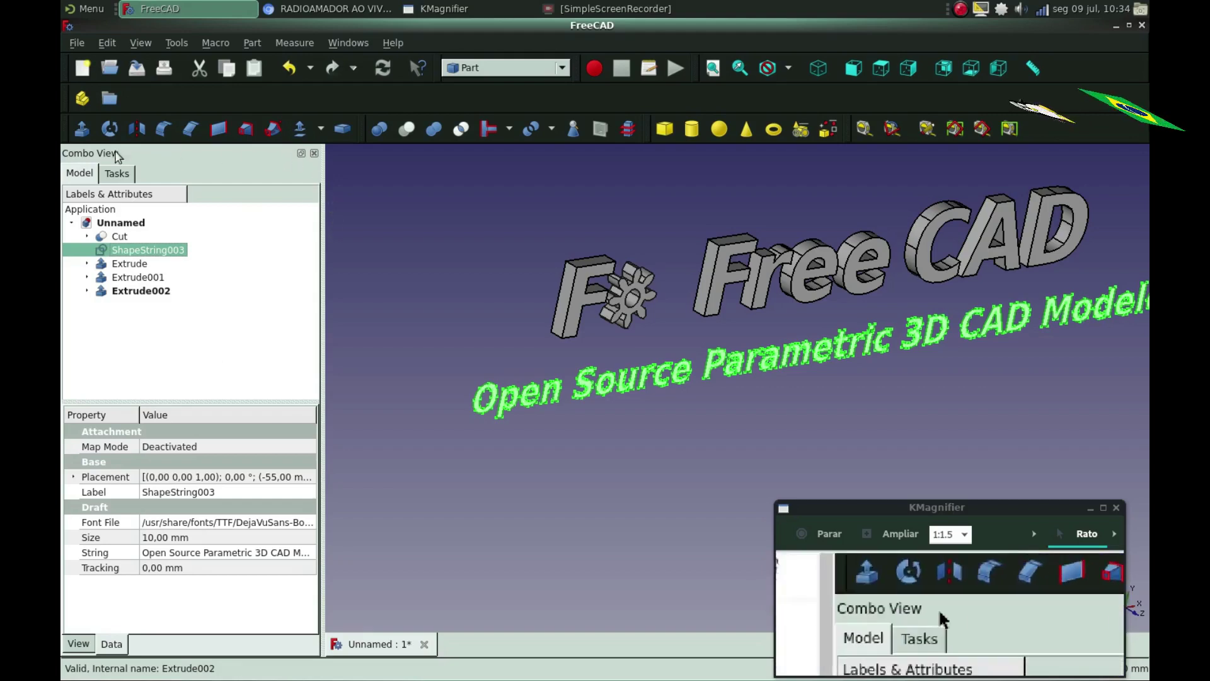
Extrude the subtitle 5 mm into solid Extrude003 and turn the logo to face front
left_click(82, 128)
type("5")
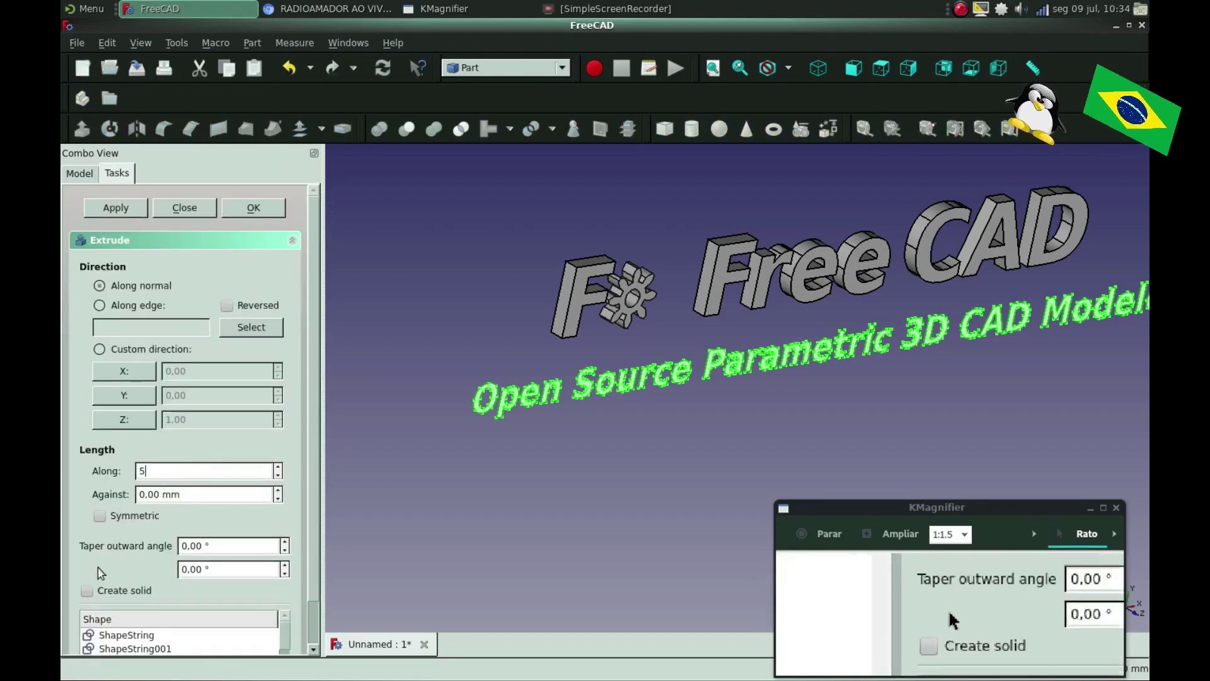
left_click(89, 590)
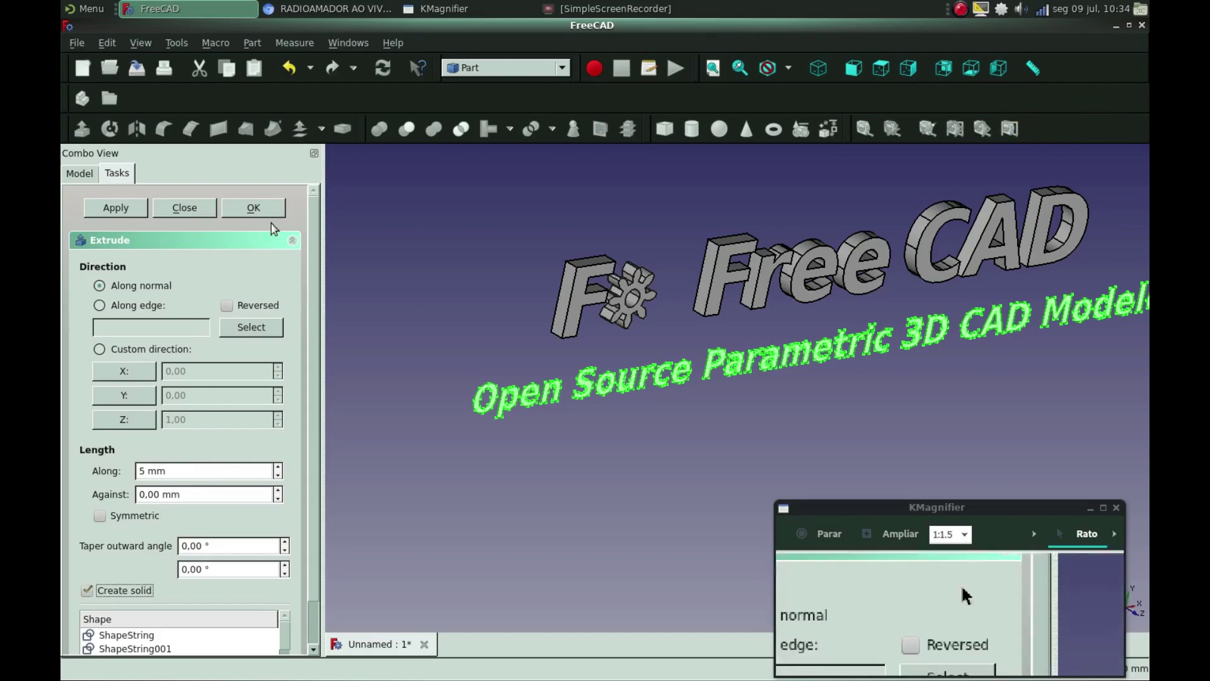
left_click(266, 206)
middle_click_drag(494, 391, 365, 381)
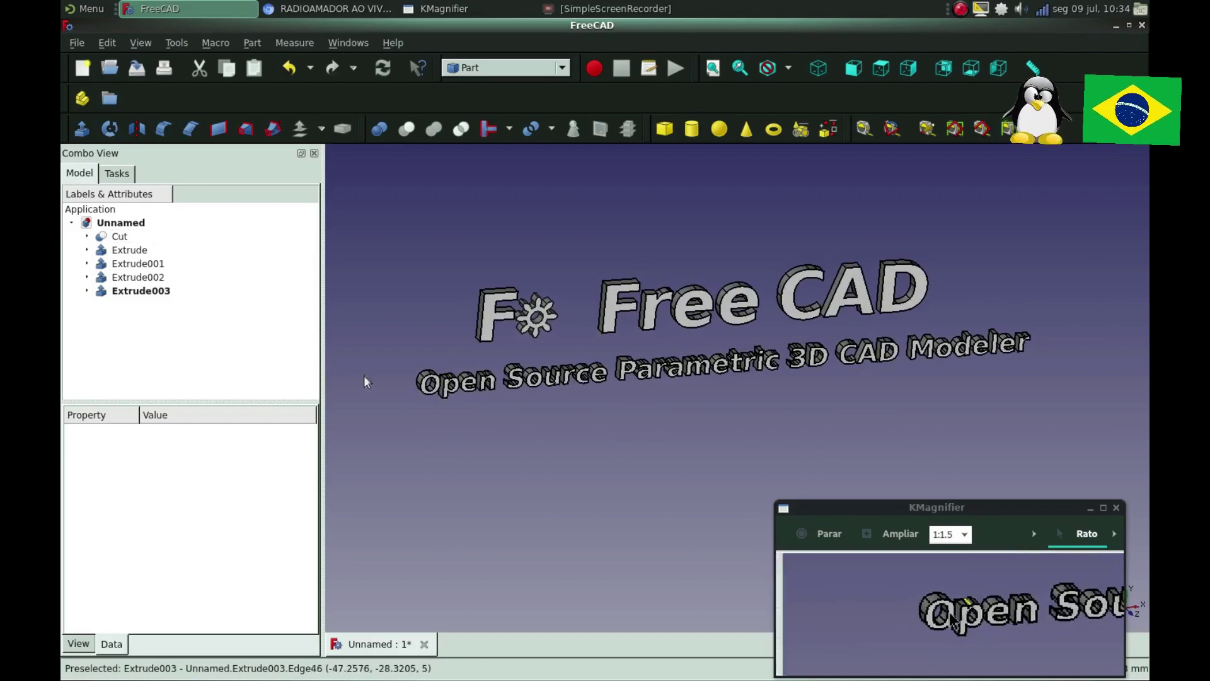
left_click(108, 235)
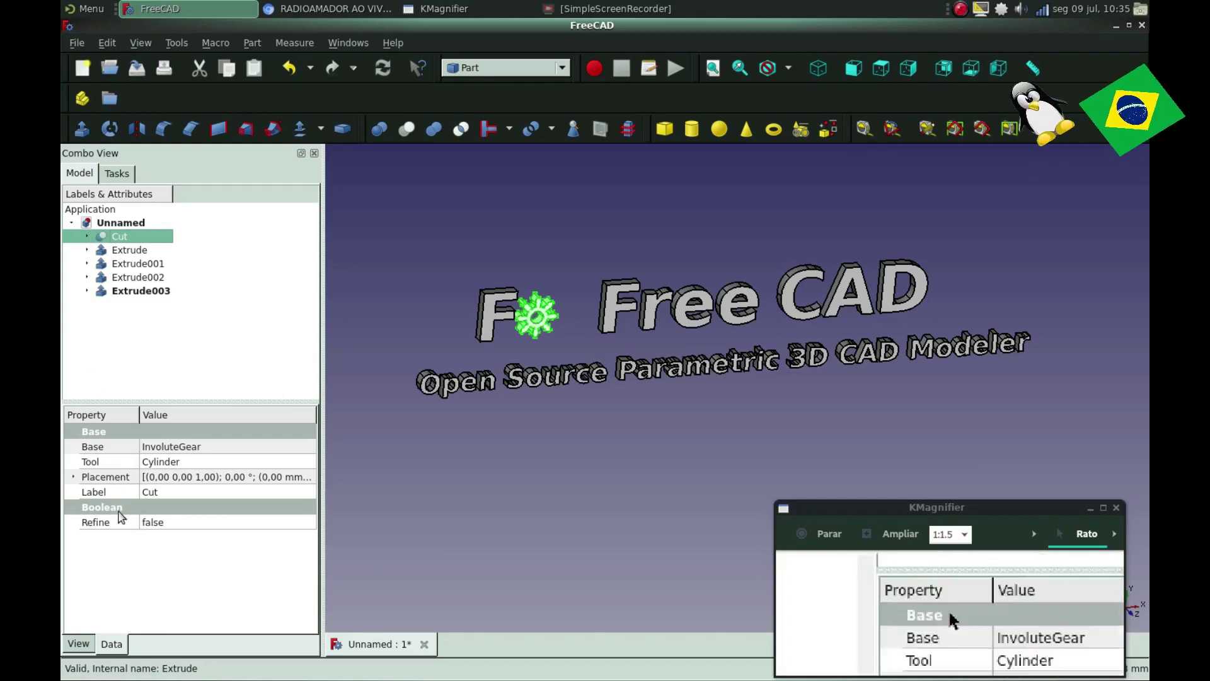
Set the gear's shape colour to blue and the F's to red
left_click(78, 643)
left_click(183, 615)
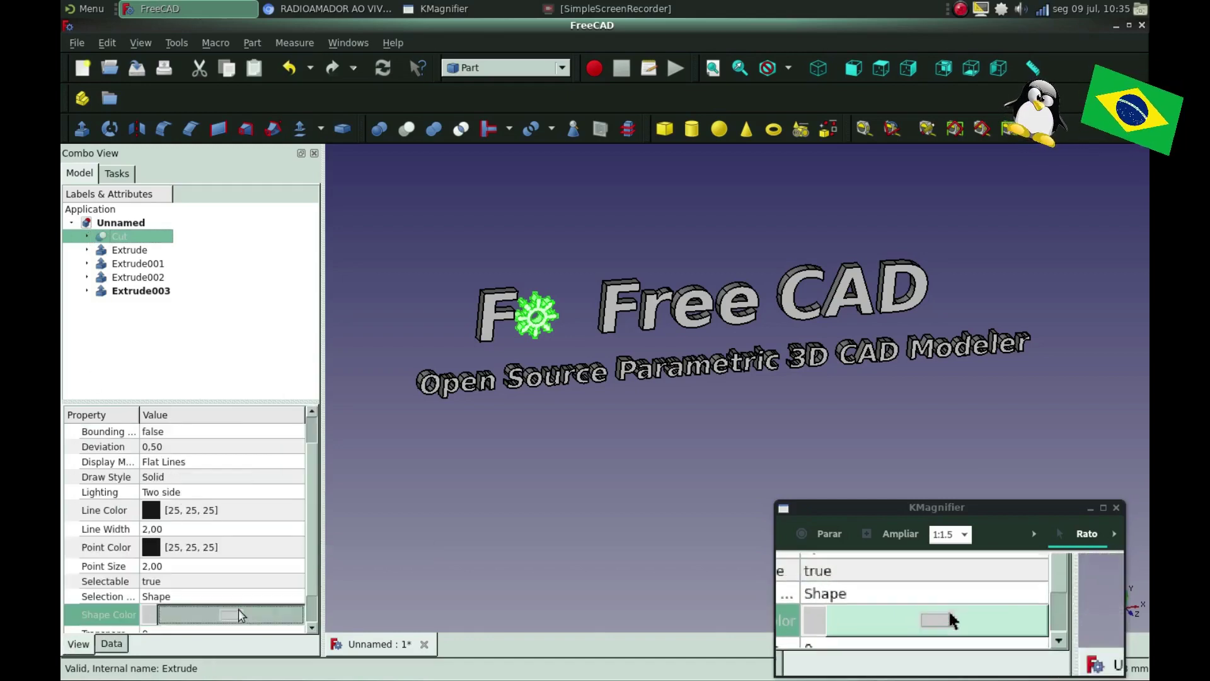
left_click(233, 614)
left_click(424, 208)
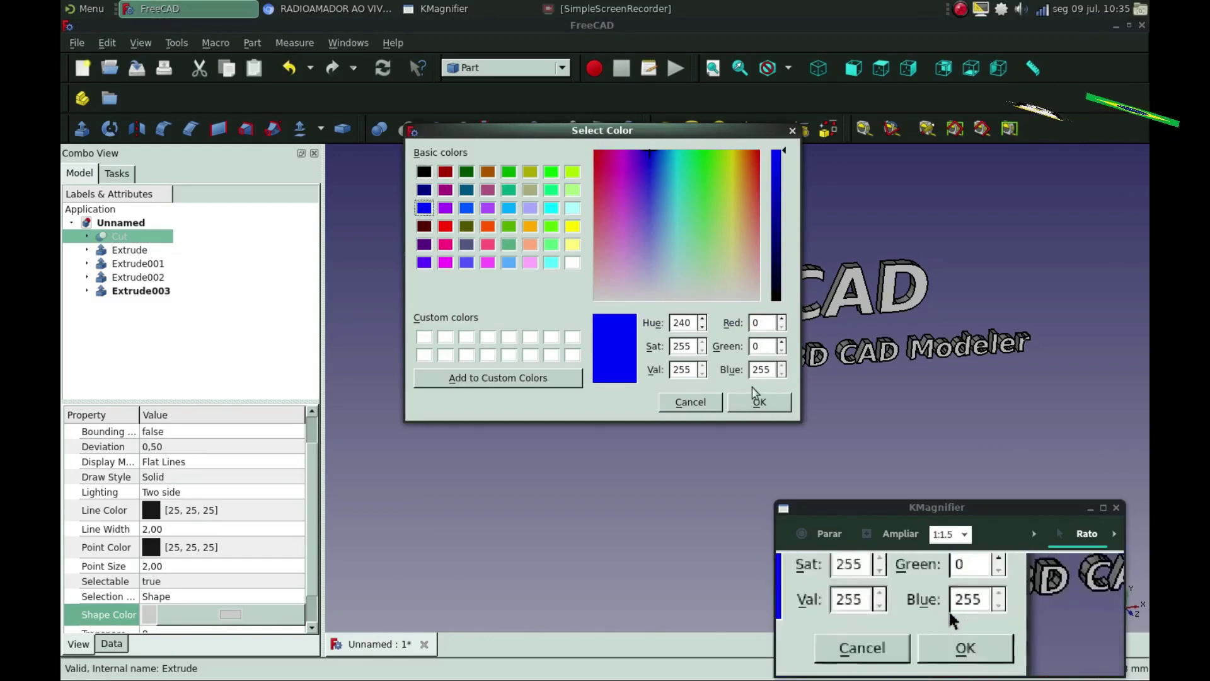
left_click(758, 402)
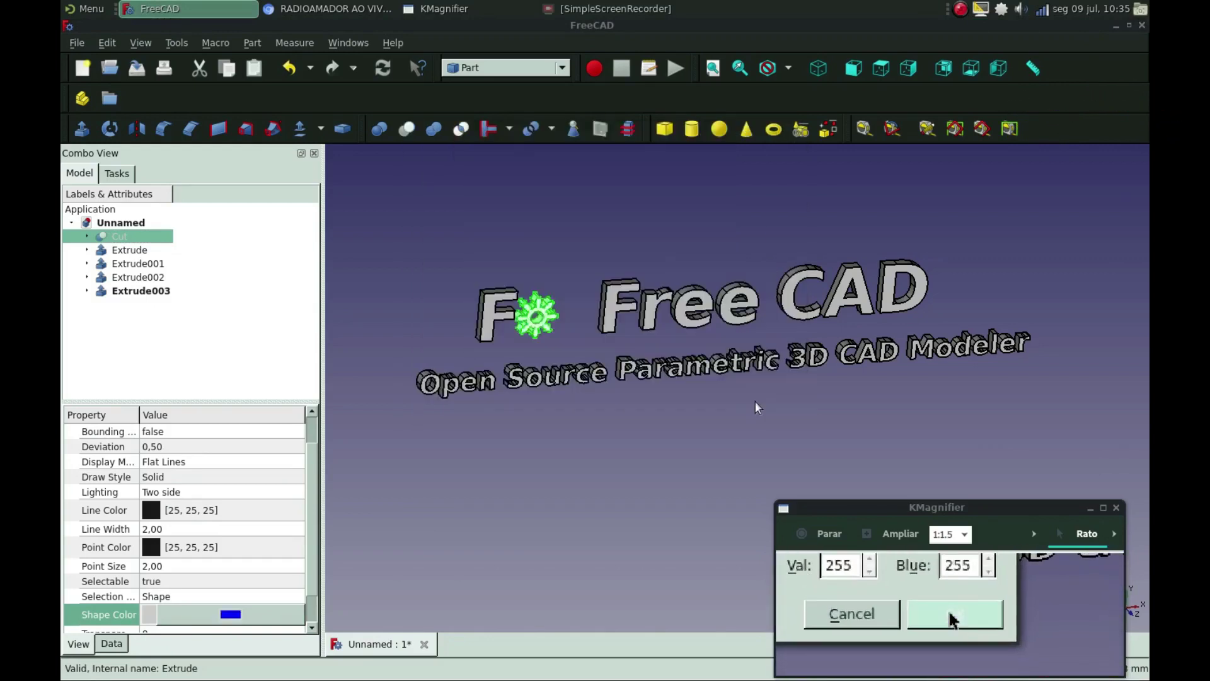
left_click(135, 252)
left_click(228, 615)
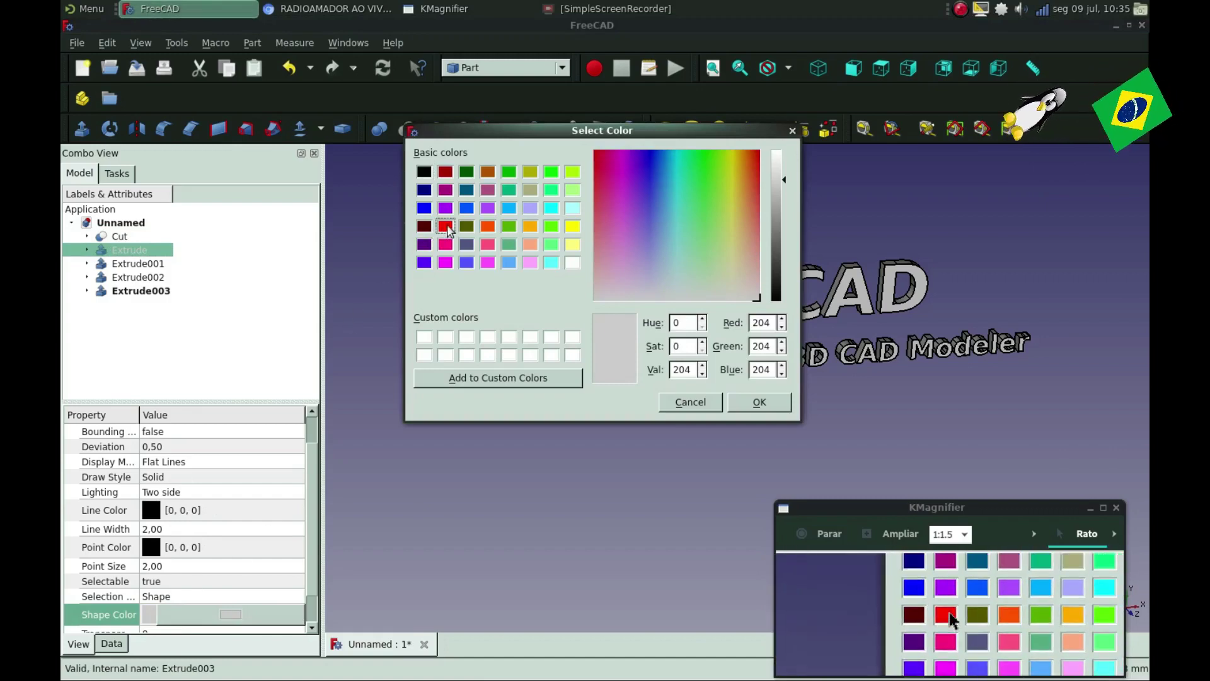
left_click(445, 227)
left_click(759, 403)
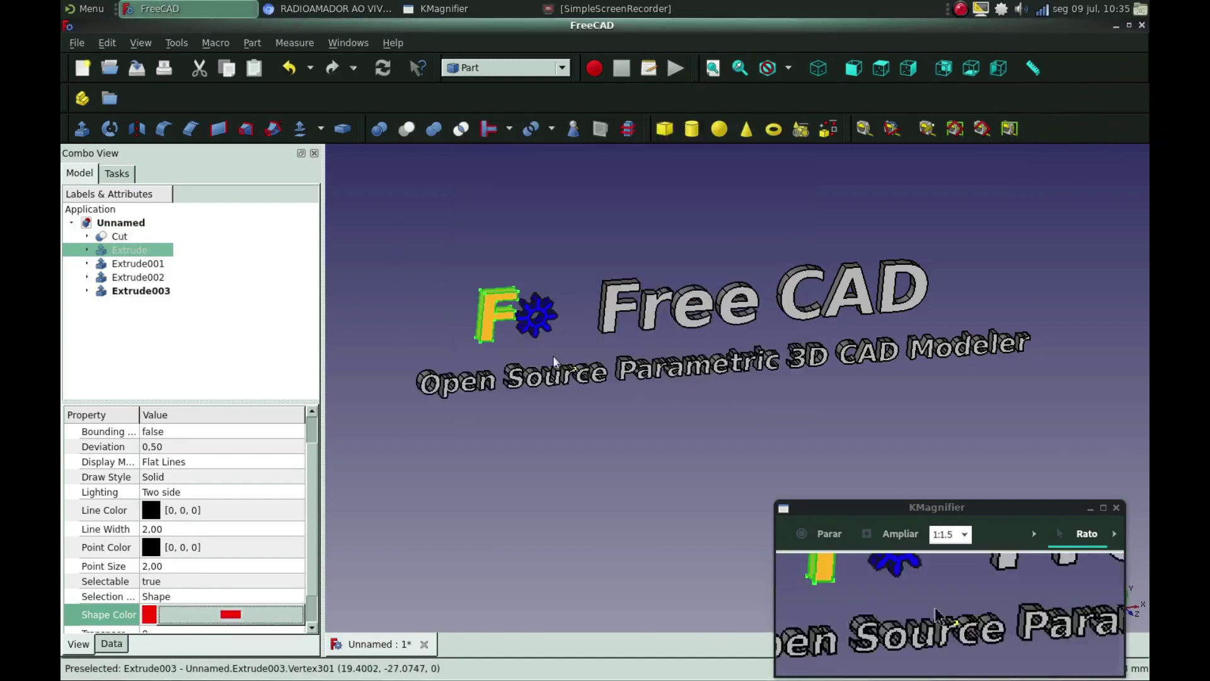
Set the 'Free' extrusion's colour to blue and the 'CAD' extrusion's to red
left_click(134, 264)
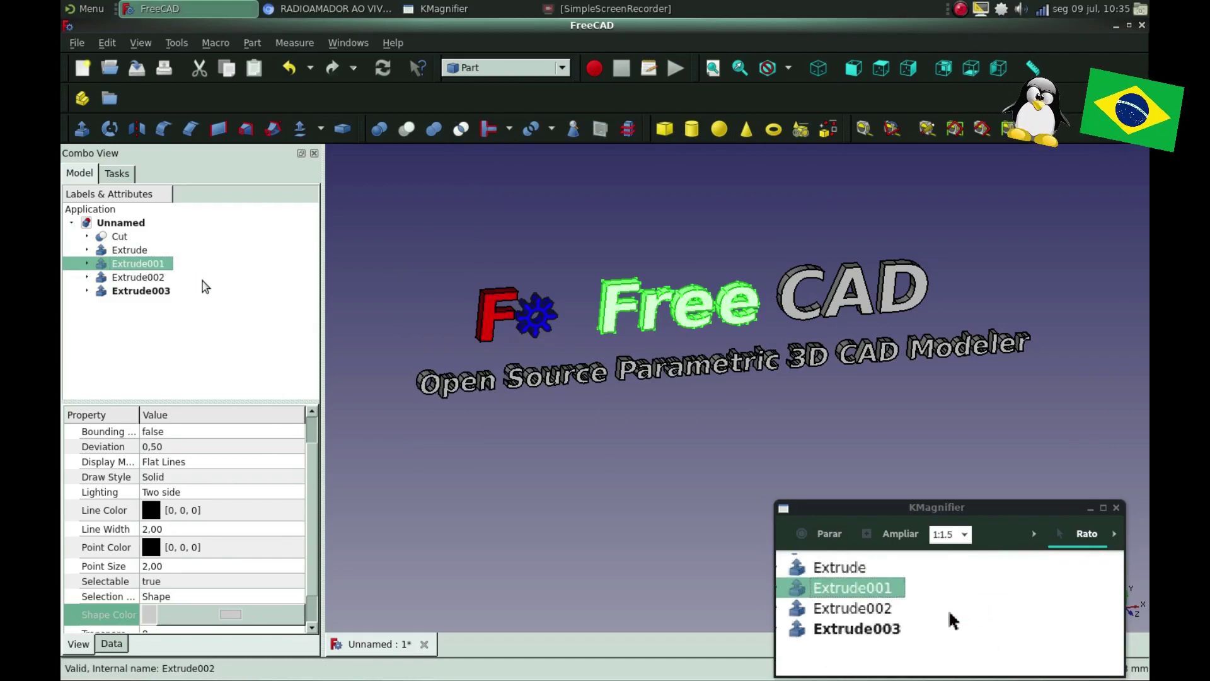
left_click(232, 616)
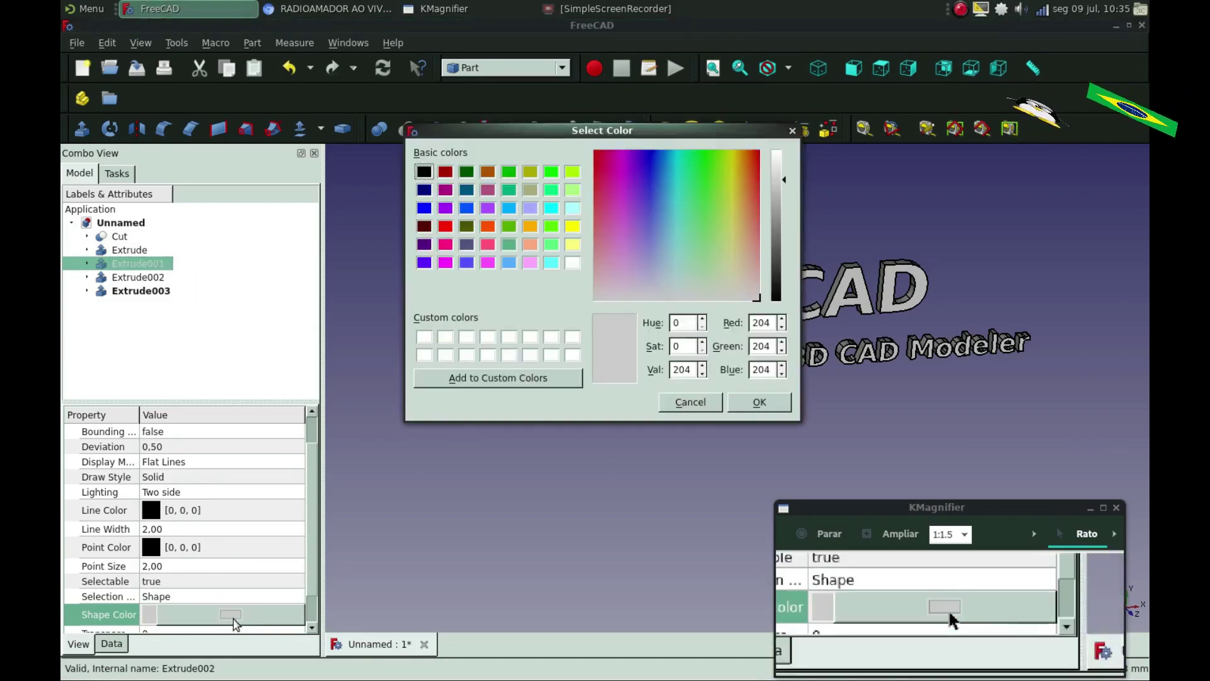
left_click(765, 401)
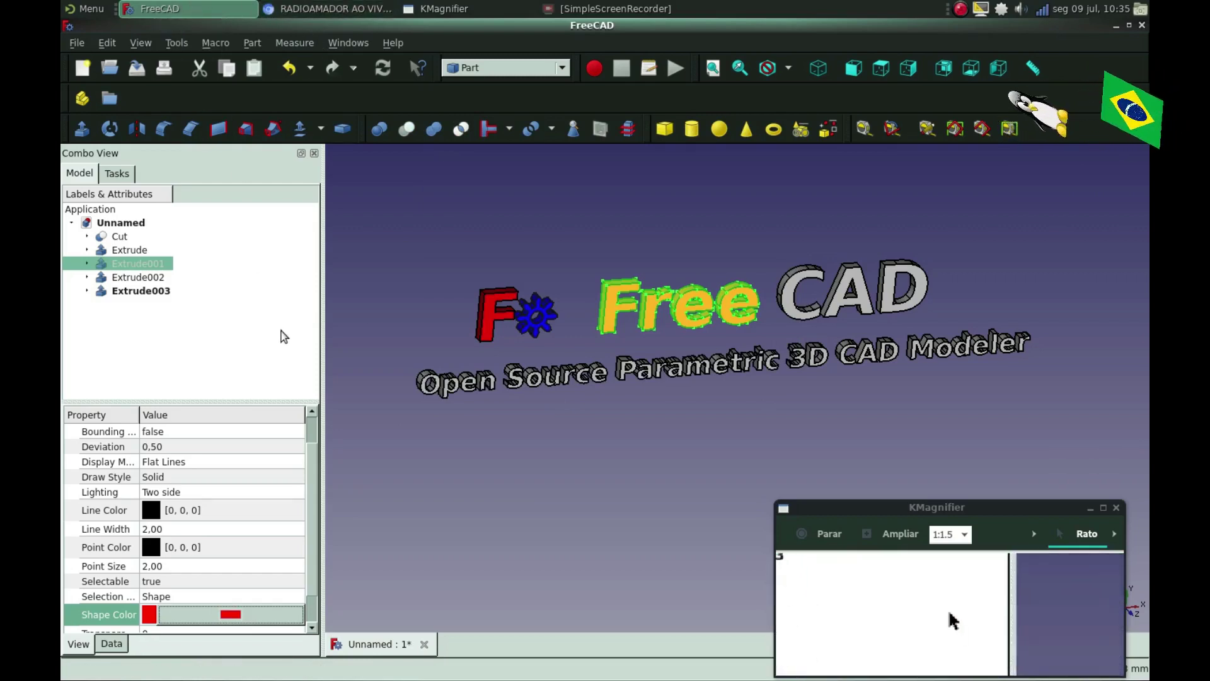
left_click(230, 613)
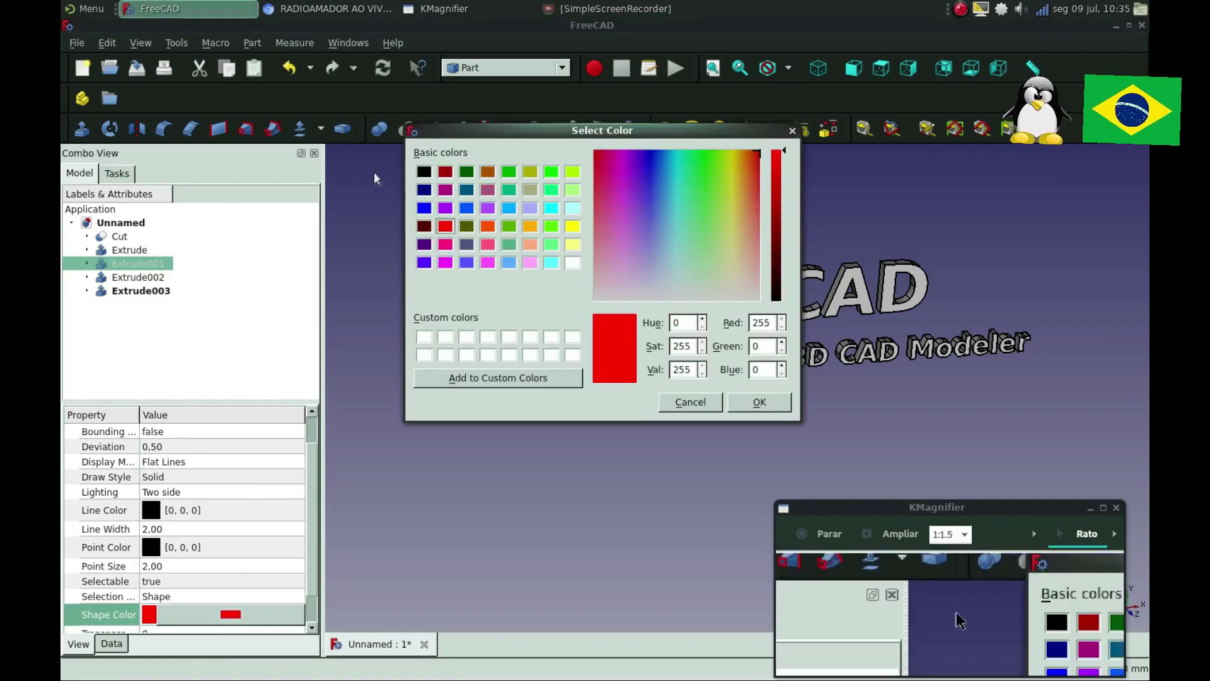
left_click(424, 208)
left_click(733, 411)
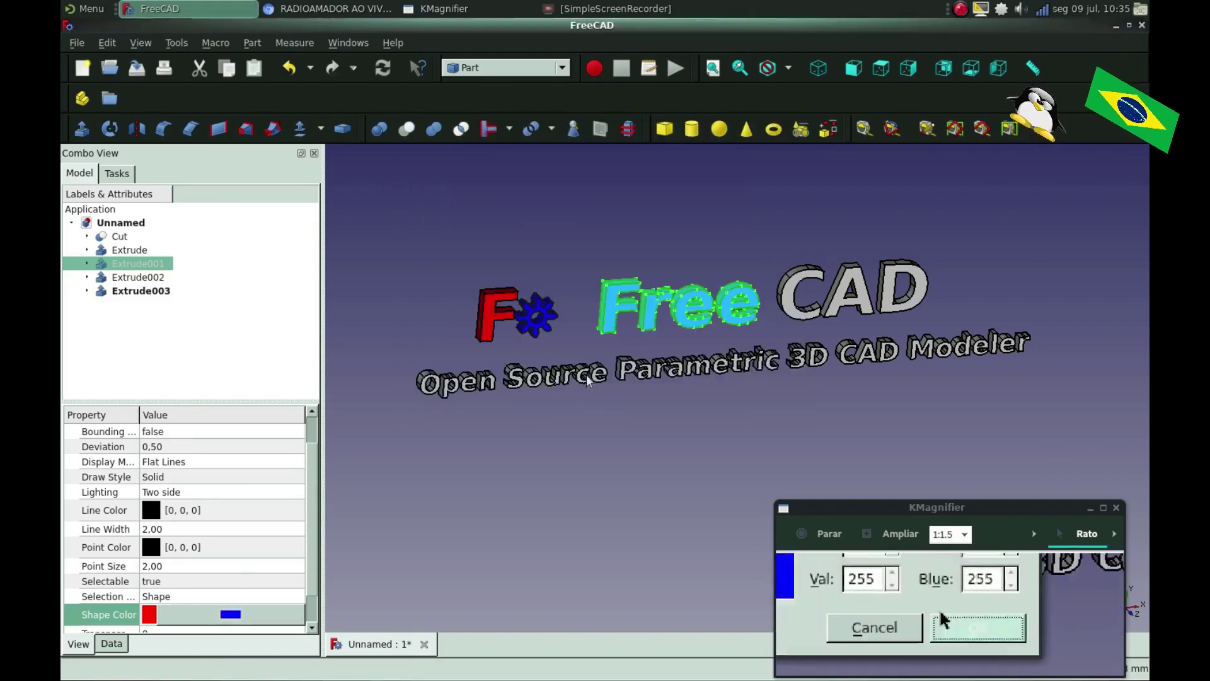
left_click(140, 278)
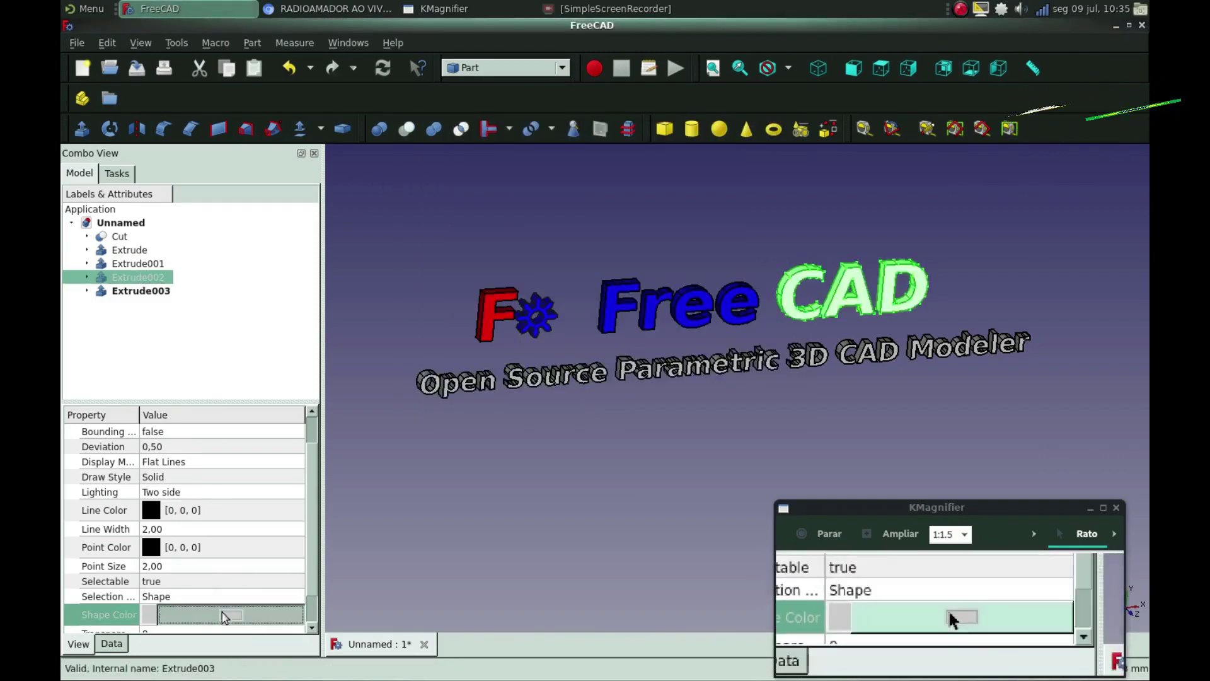
left_click(230, 614)
left_click(445, 226)
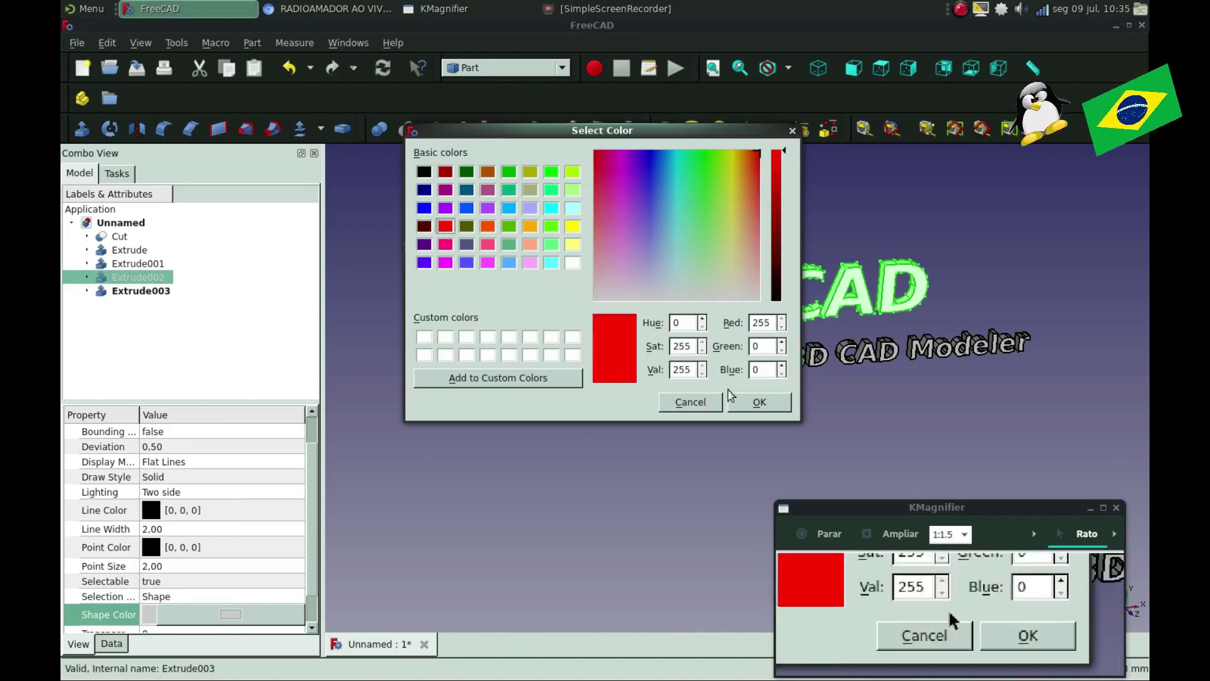
left_click(759, 402)
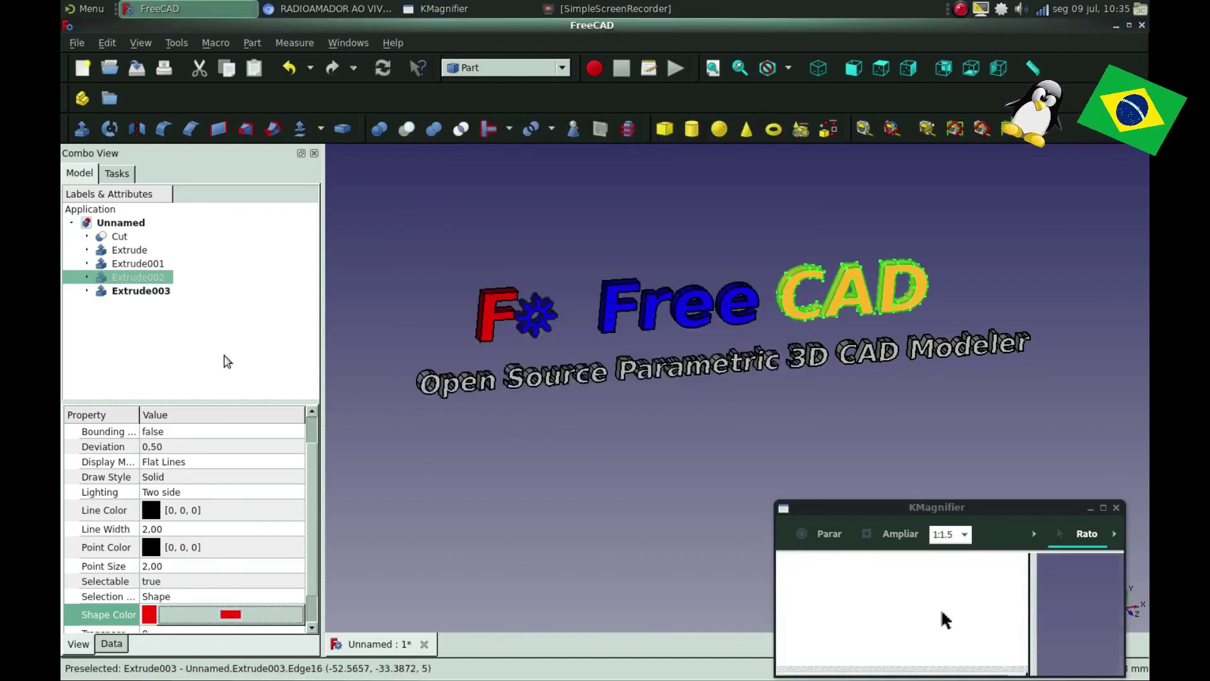
Set the subtitle extrusion's shape colour to black
left_click(154, 293)
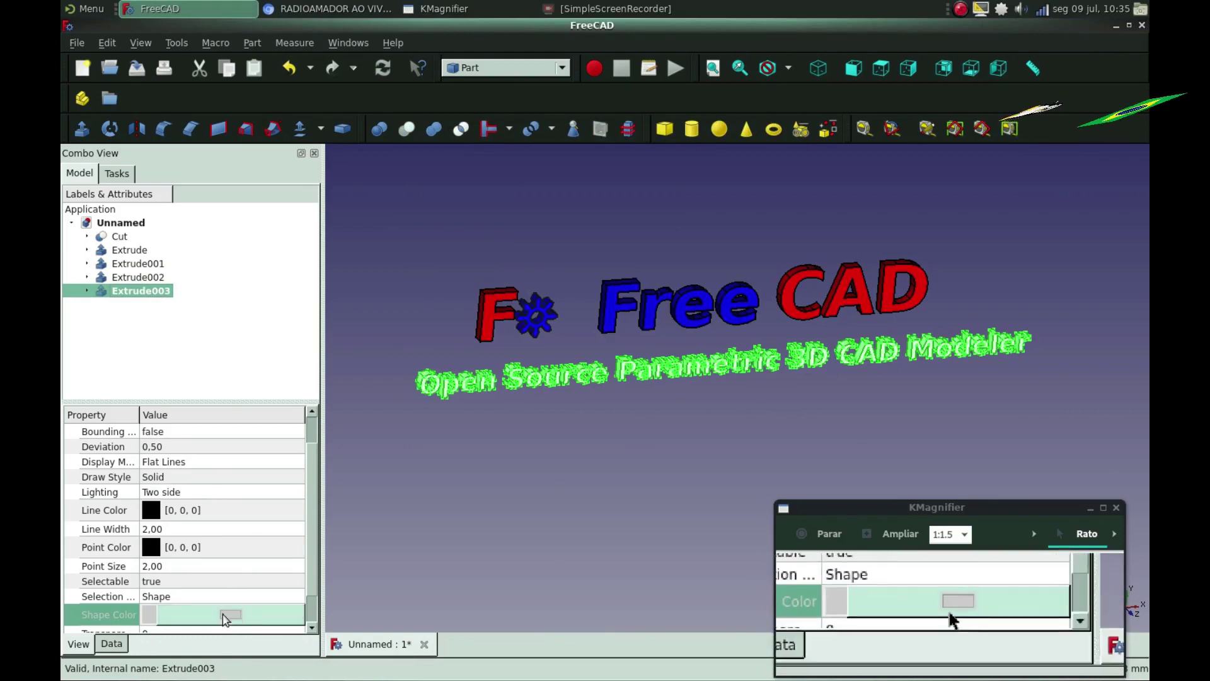
left_click(231, 614)
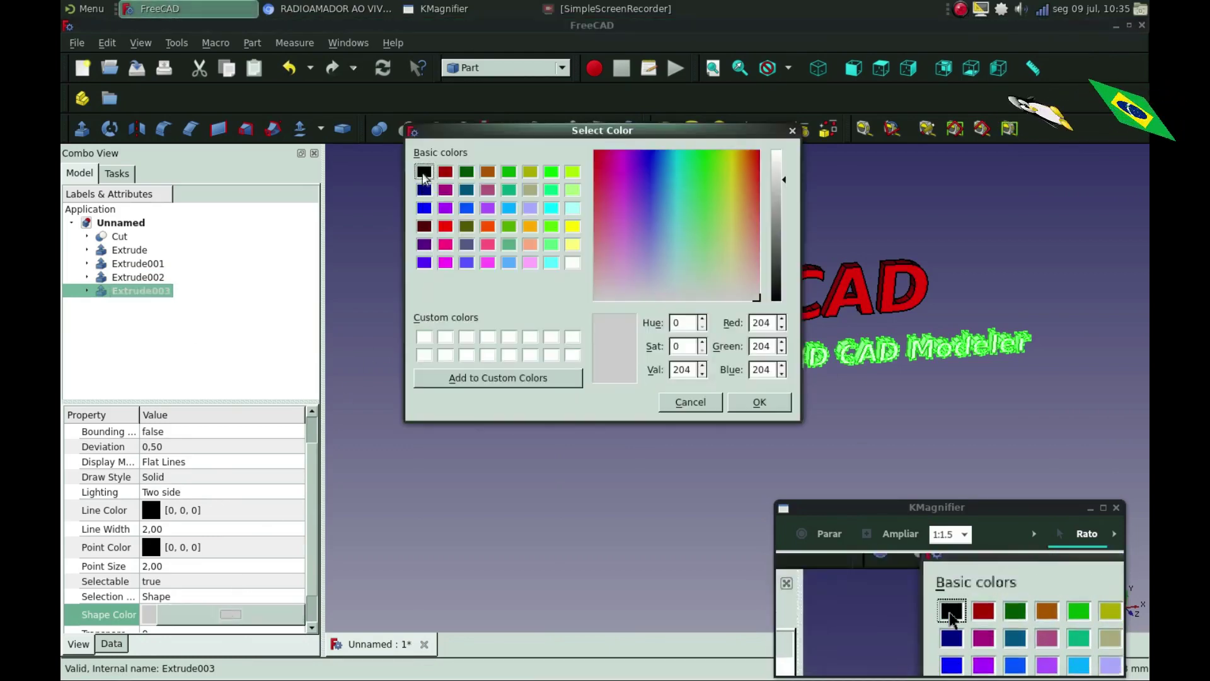
left_click(424, 171)
left_click(766, 407)
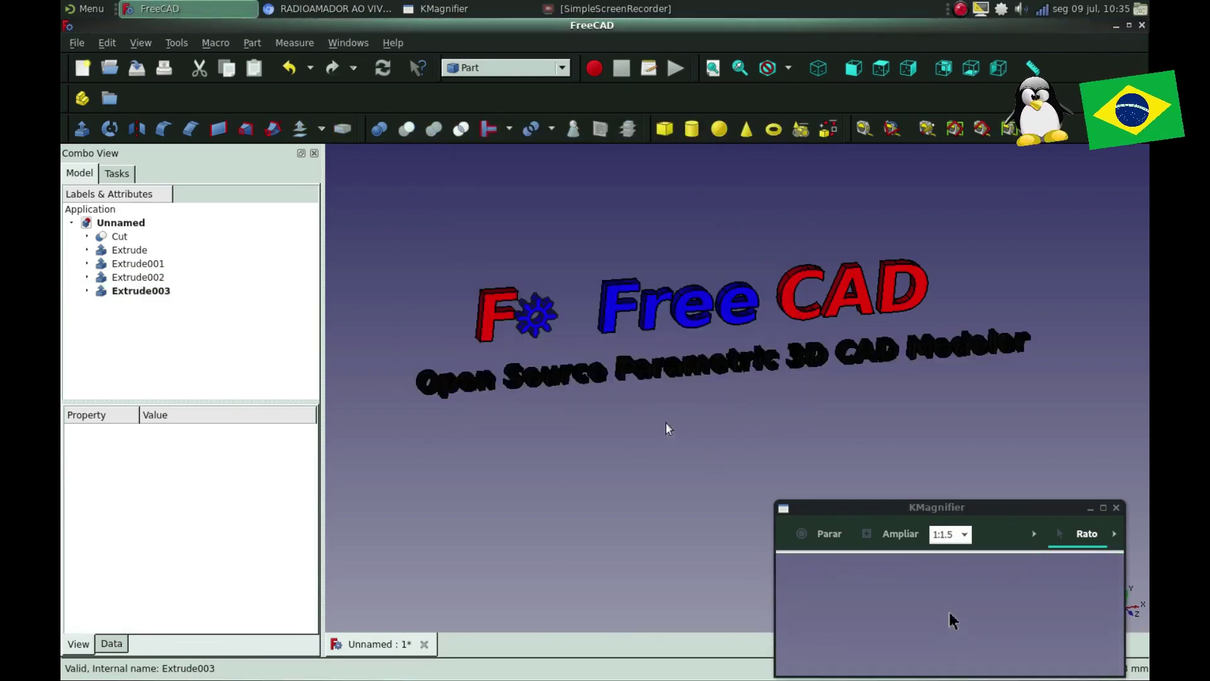
Close the magnifier window and return the logo to a straight-on view
middle_click_drag(669, 417, 701, 425)
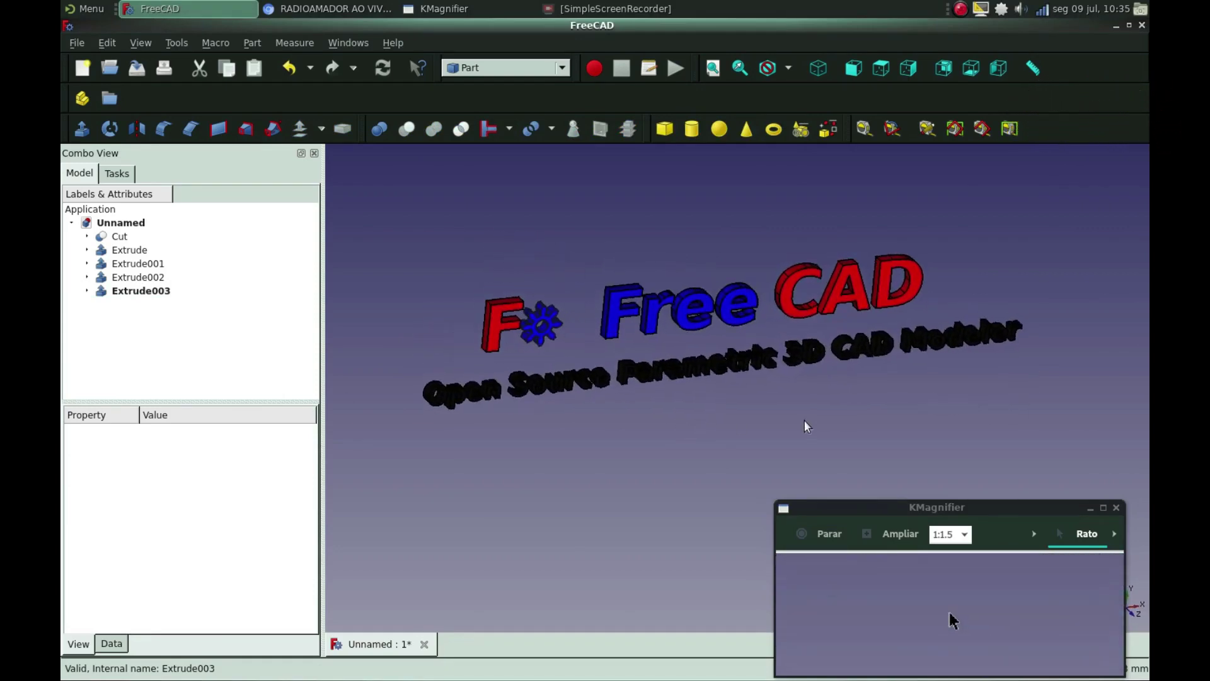
scroll(804, 420, "up", 3)
scroll(775, 385, "down", 3)
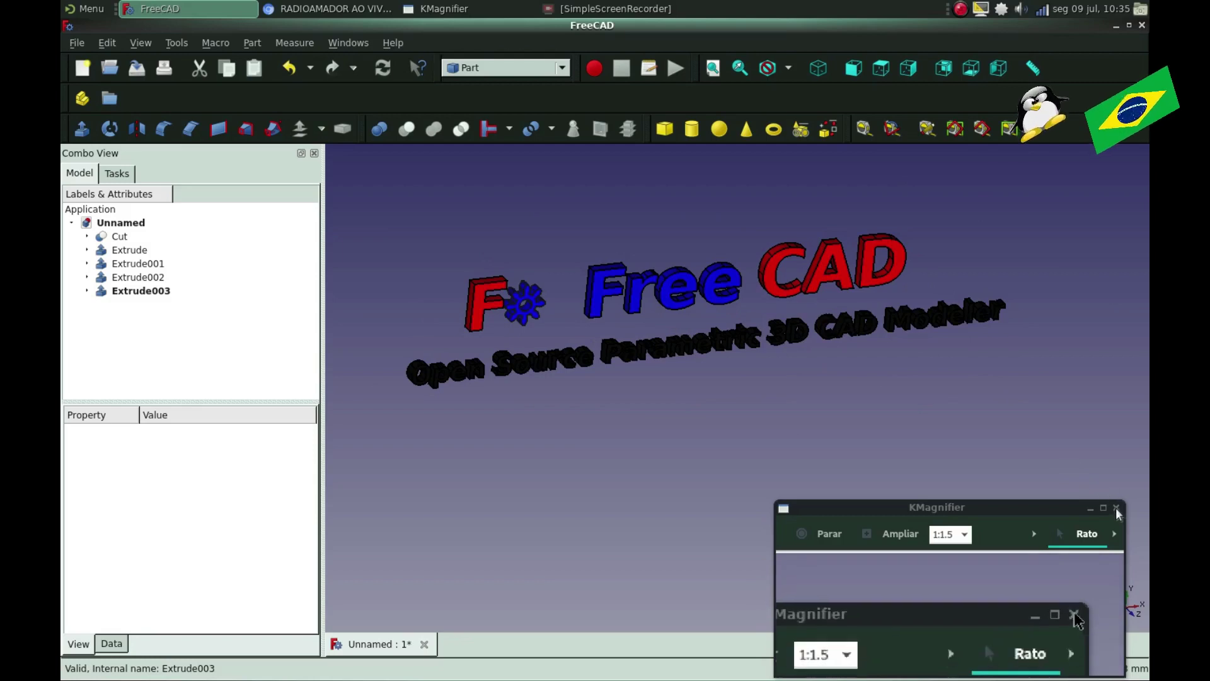
left_click(1115, 507)
scroll(693, 290, "up", 2)
scroll(720, 294, "down", 4)
key("2")
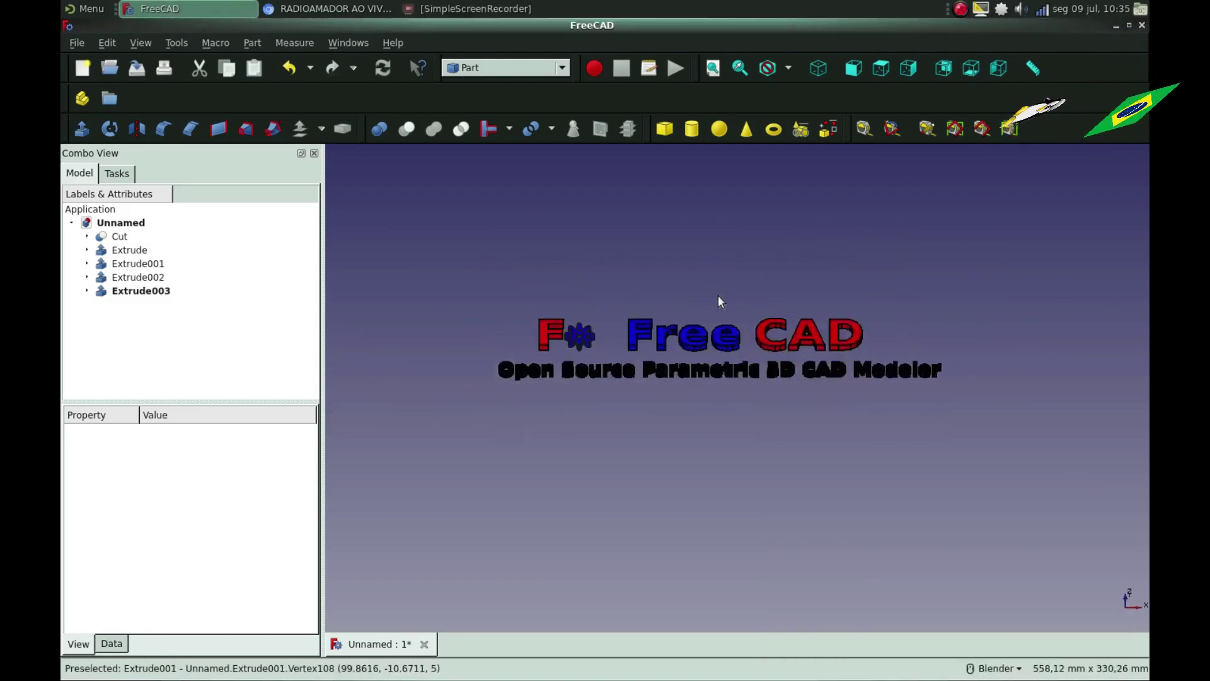
Select the F and Free extrusions to check their shape colours
scroll(702, 315, "up", 4)
scroll(703, 306, "down", 2)
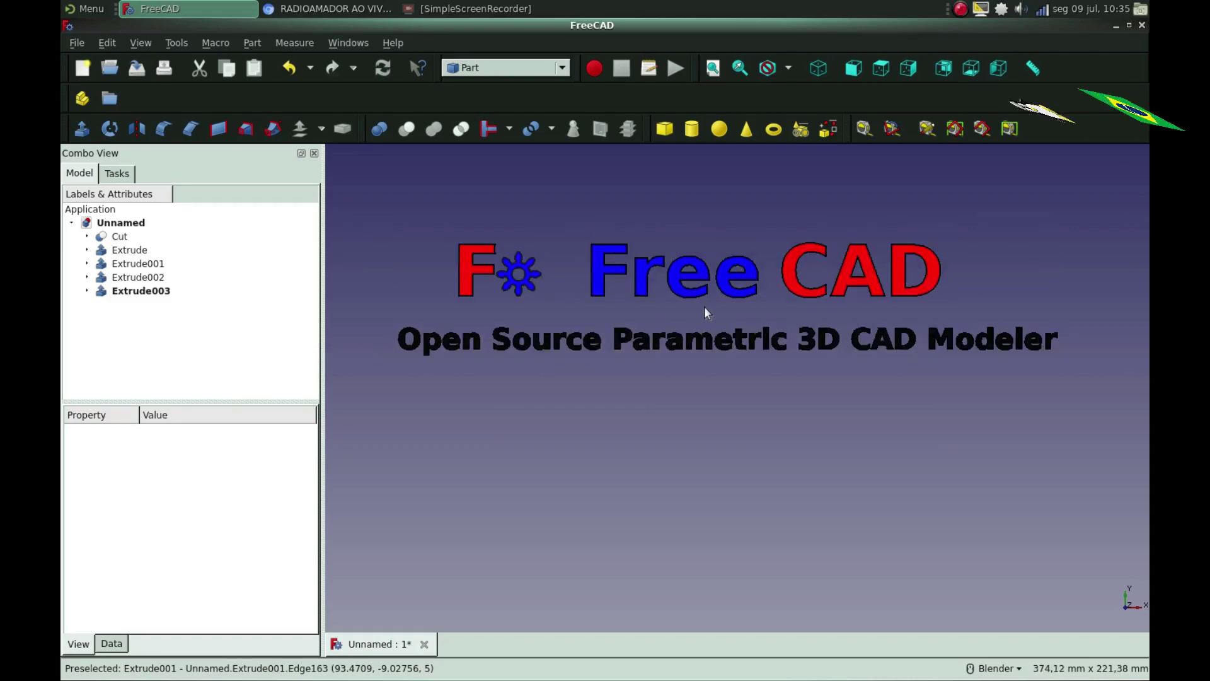
left_click(126, 250)
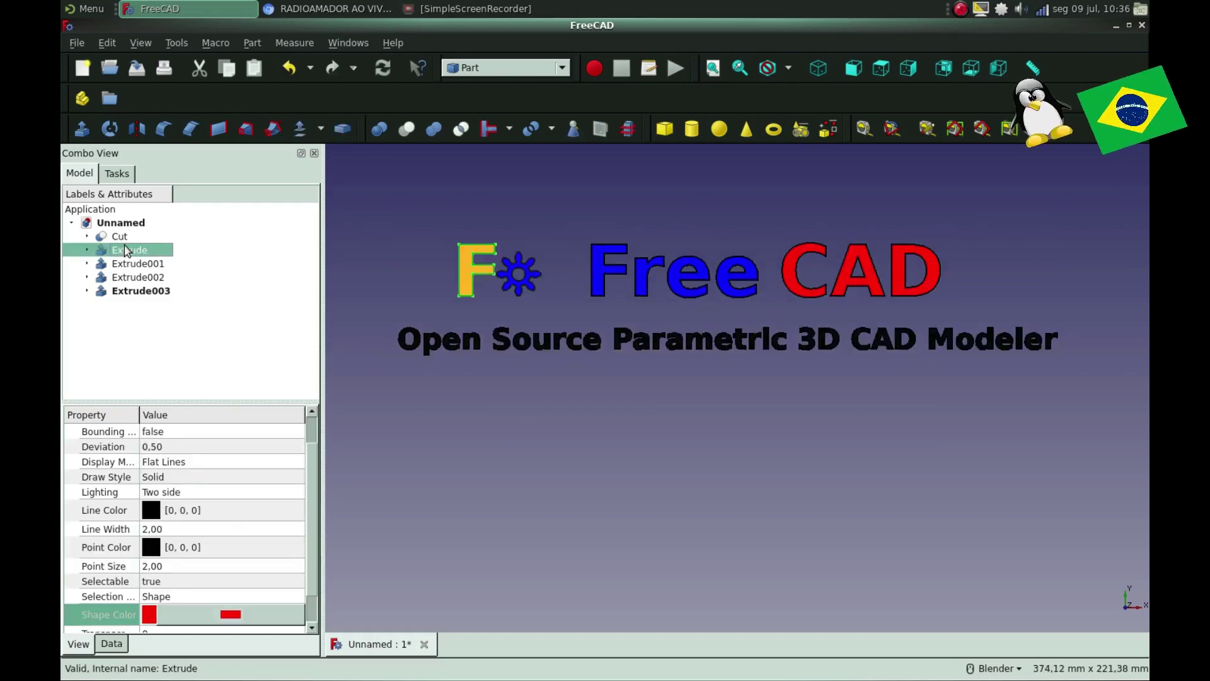
left_click(134, 264)
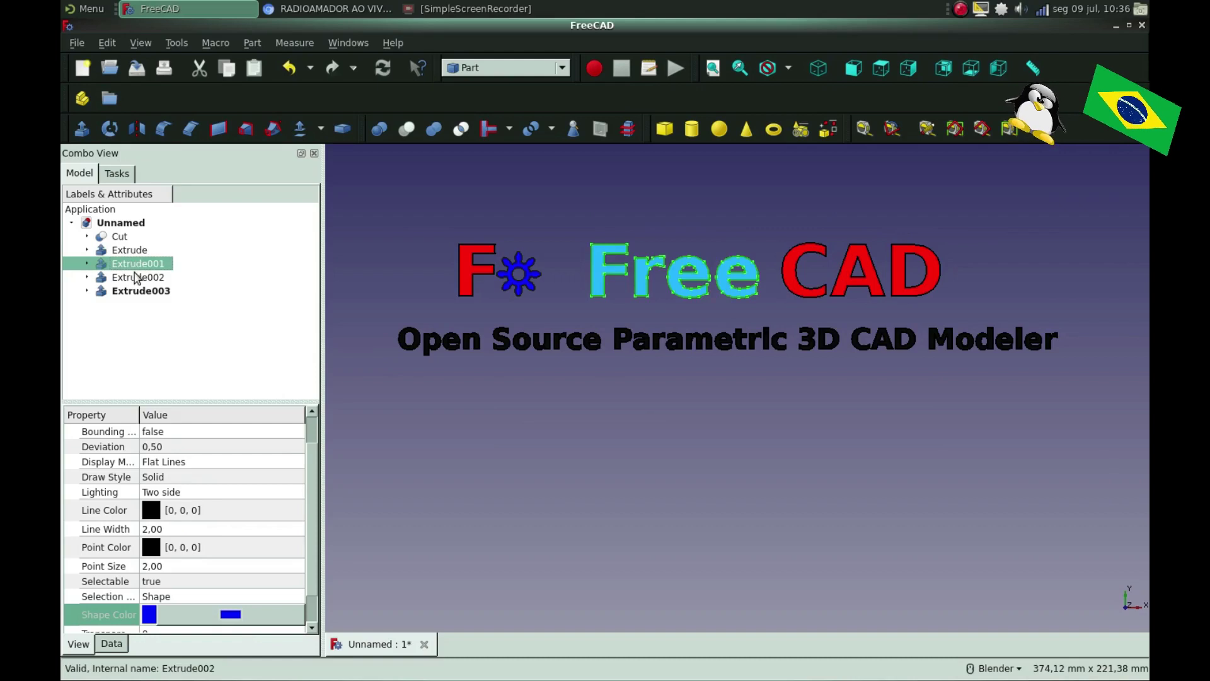
Transform Extrude002 to slide CAD 6 mm left, next to Free
double_click(136, 278)
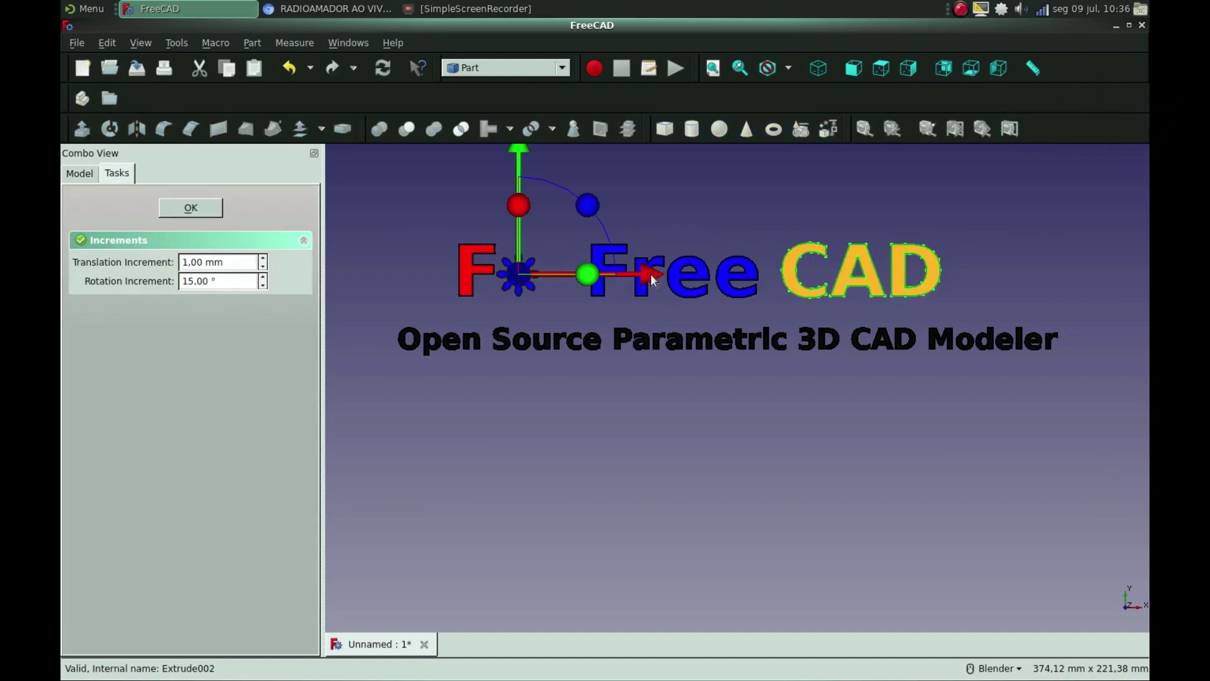
left_click_drag(649, 281, 638, 282)
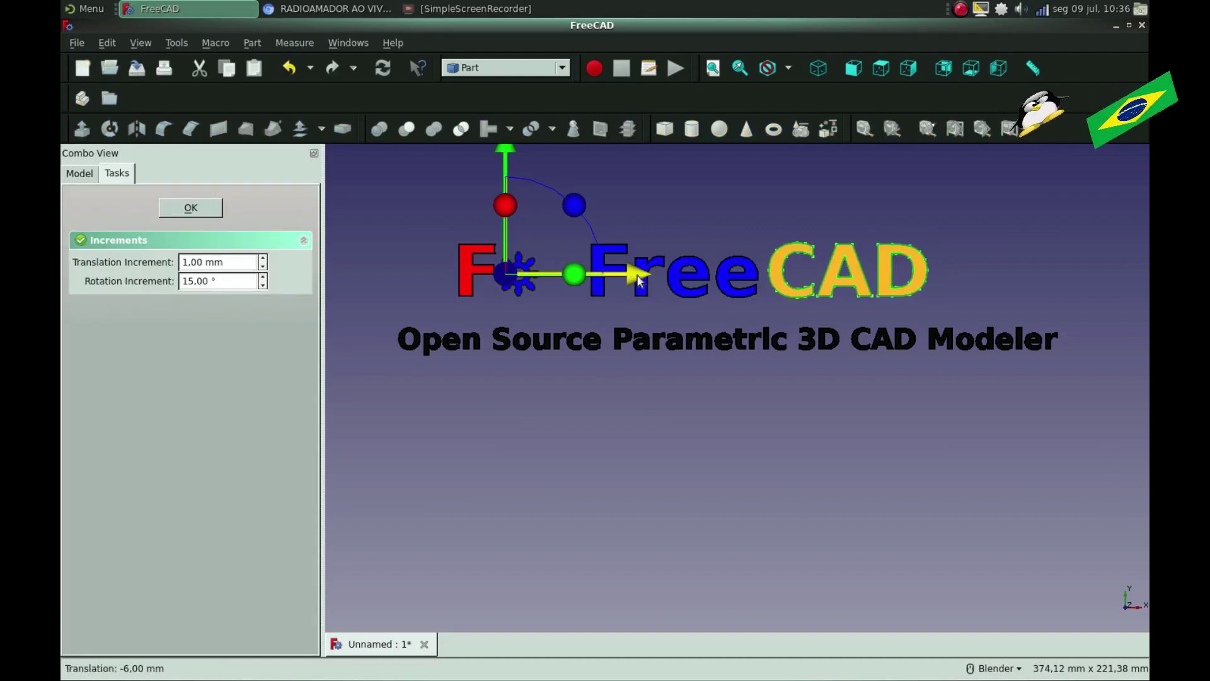
left_click(188, 210)
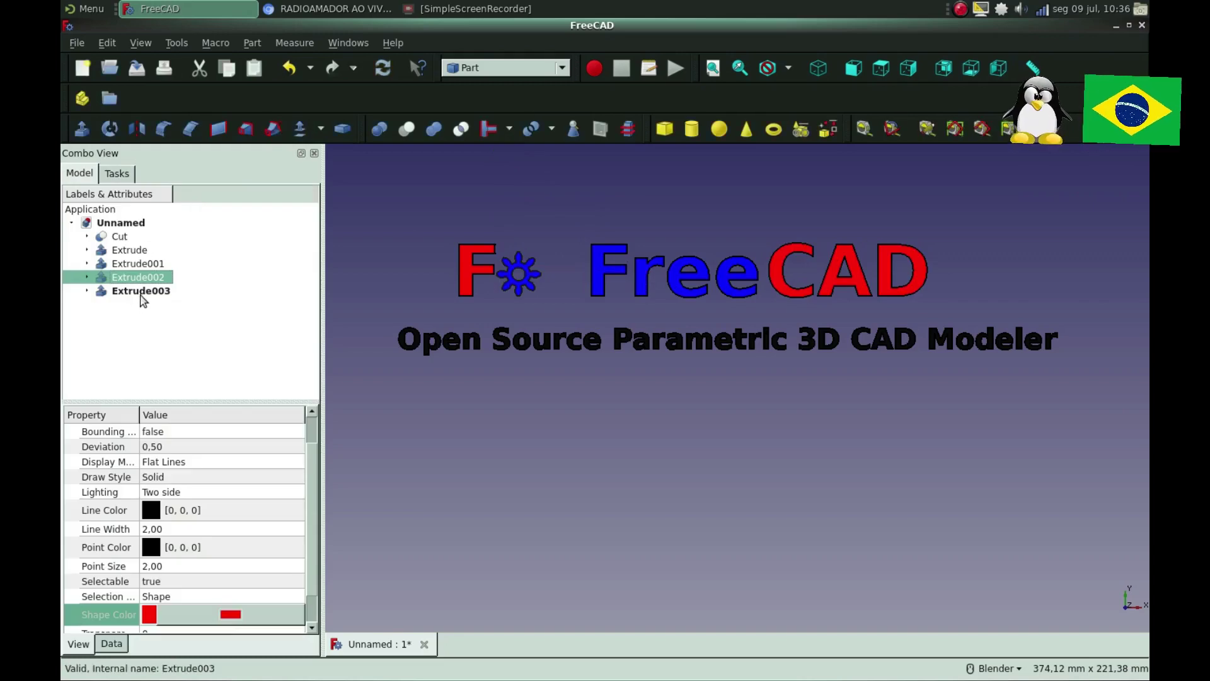
Transform Extrude003 to move the subtitle 20 mm left and 4 mm up
double_click(141, 291)
left_click_drag(649, 277, 606, 281)
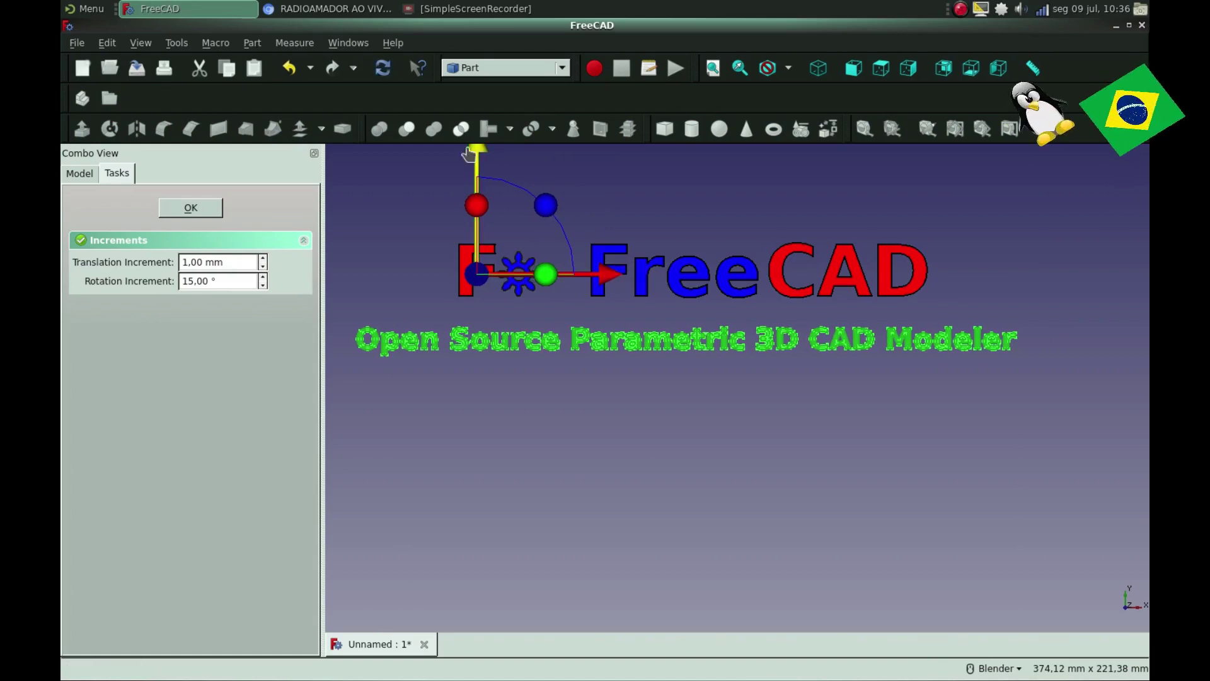
left_click_drag(469, 154, 469, 145)
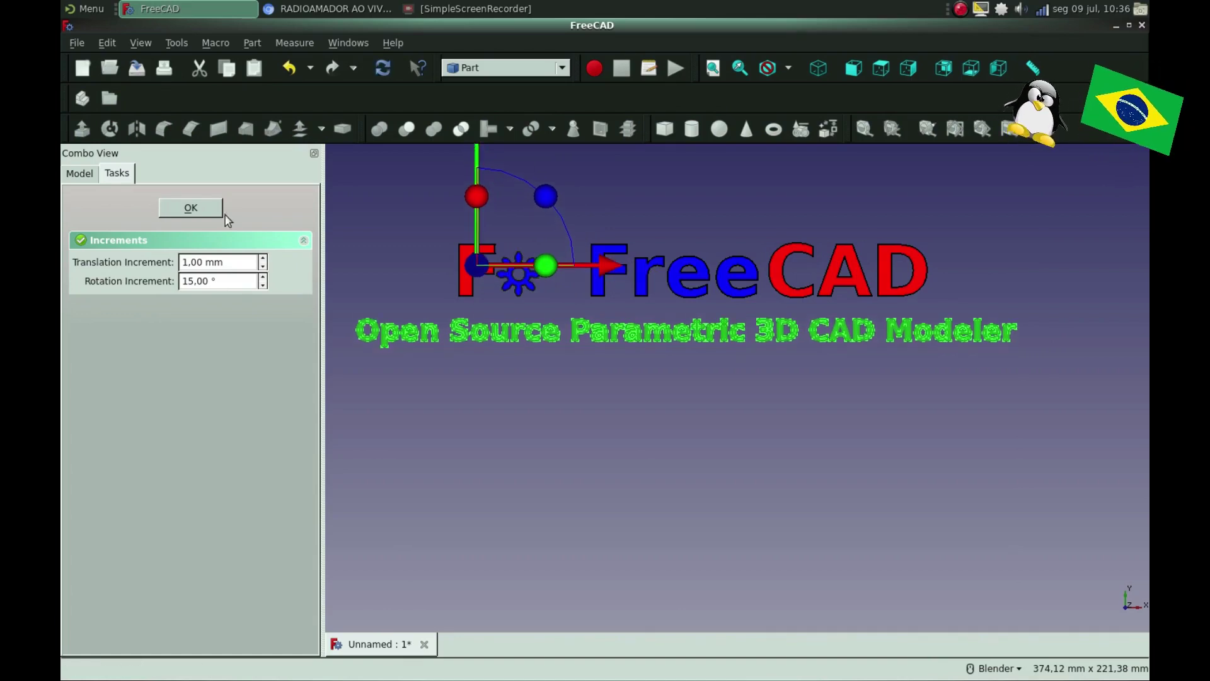
scroll(598, 290, "down", 3)
middle_click_drag(632, 307, 575, 327)
scroll(570, 327, "up", 2)
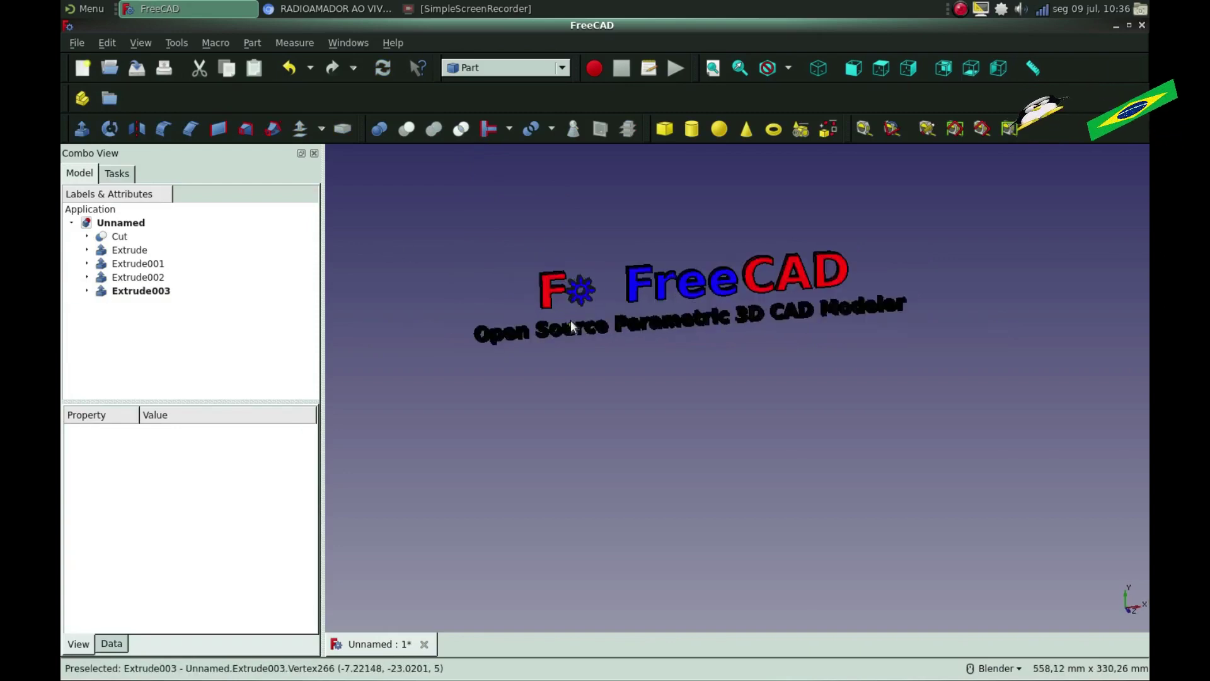
Tilt and zoom the view to inspect the extruded letters up close
scroll(570, 323, "up", 4)
scroll(569, 314, "down", 3)
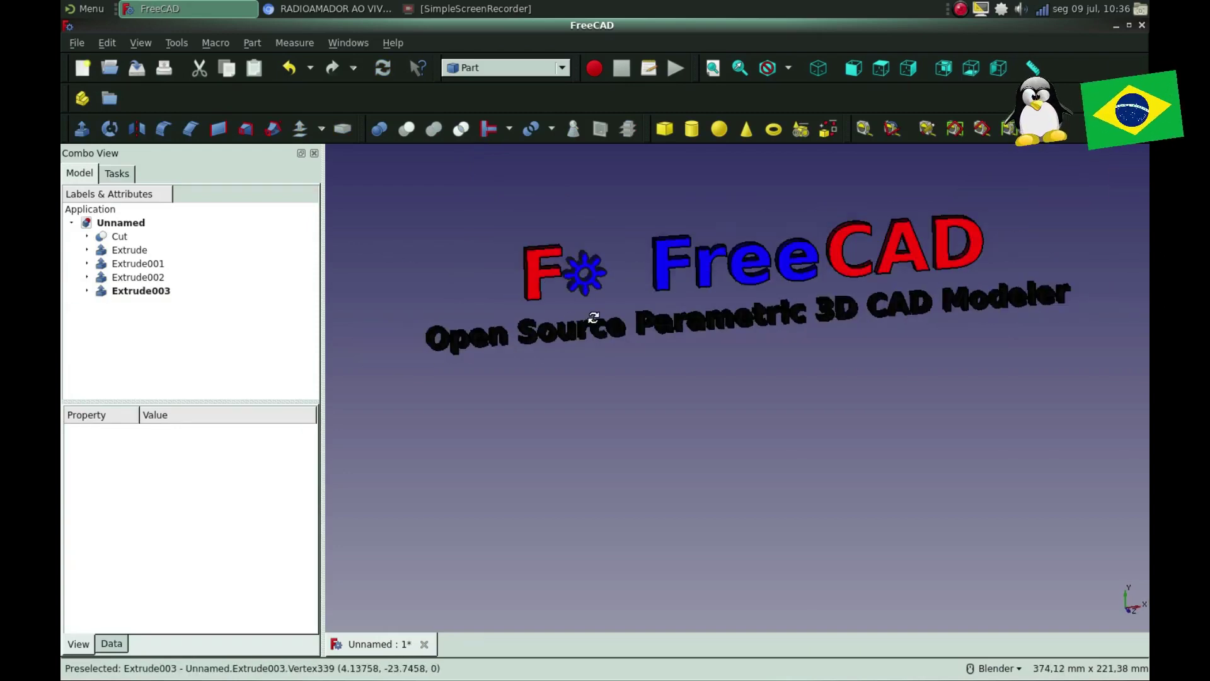
mouse_move(590, 316)
middle_mouse_down()
mouse_move(664, 307)
mouse_move(630, 334)
middle_mouse_up()
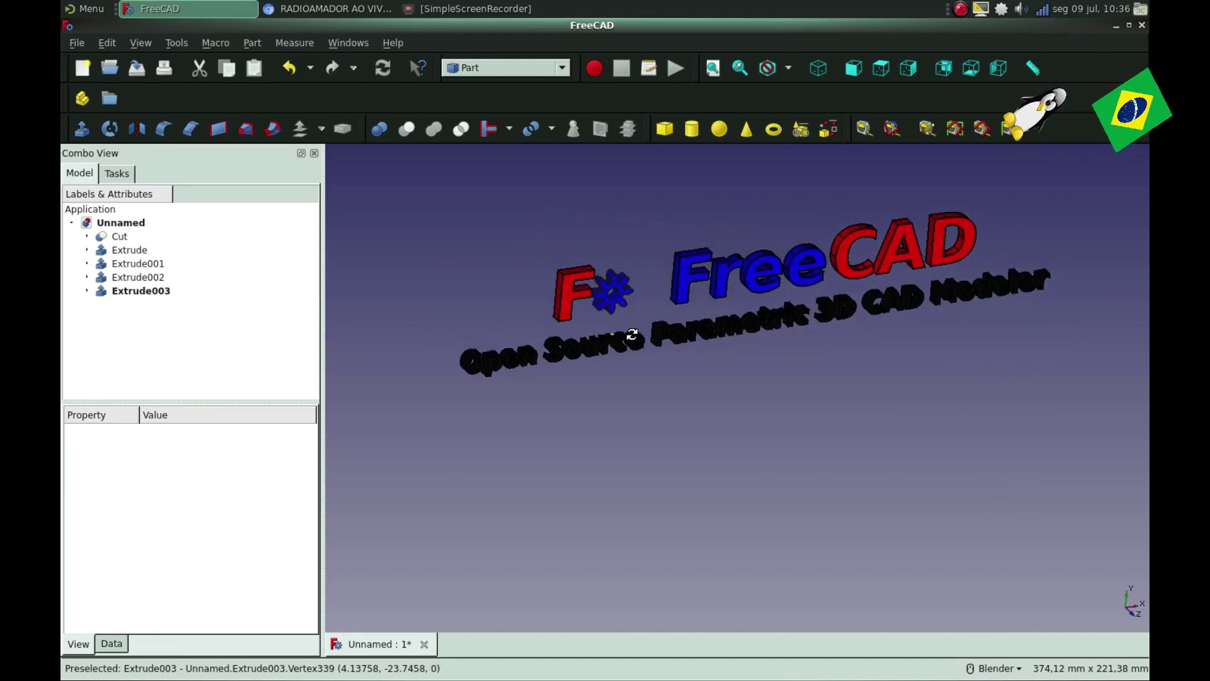
scroll(630, 334, "up", 3)
scroll(786, 270, "up", 3)
scroll(787, 270, "up", 3)
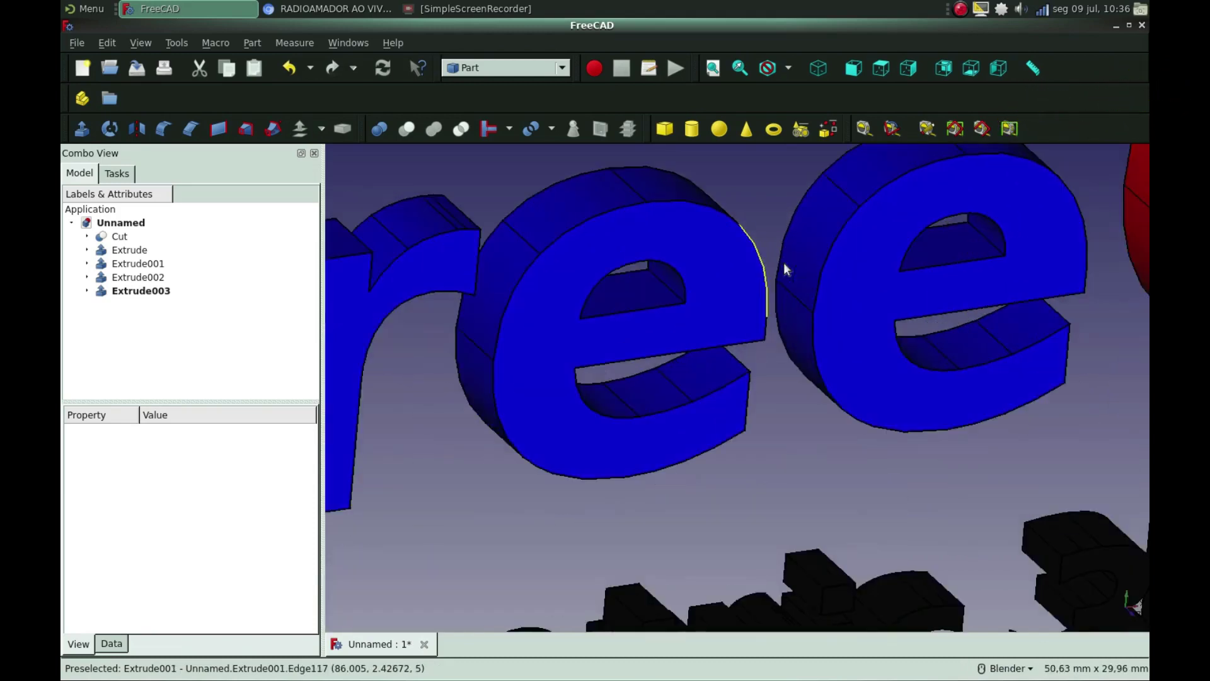
scroll(787, 270, "down", 2)
scroll(1021, 248, "down", 4)
scroll(1020, 248, "up", 3)
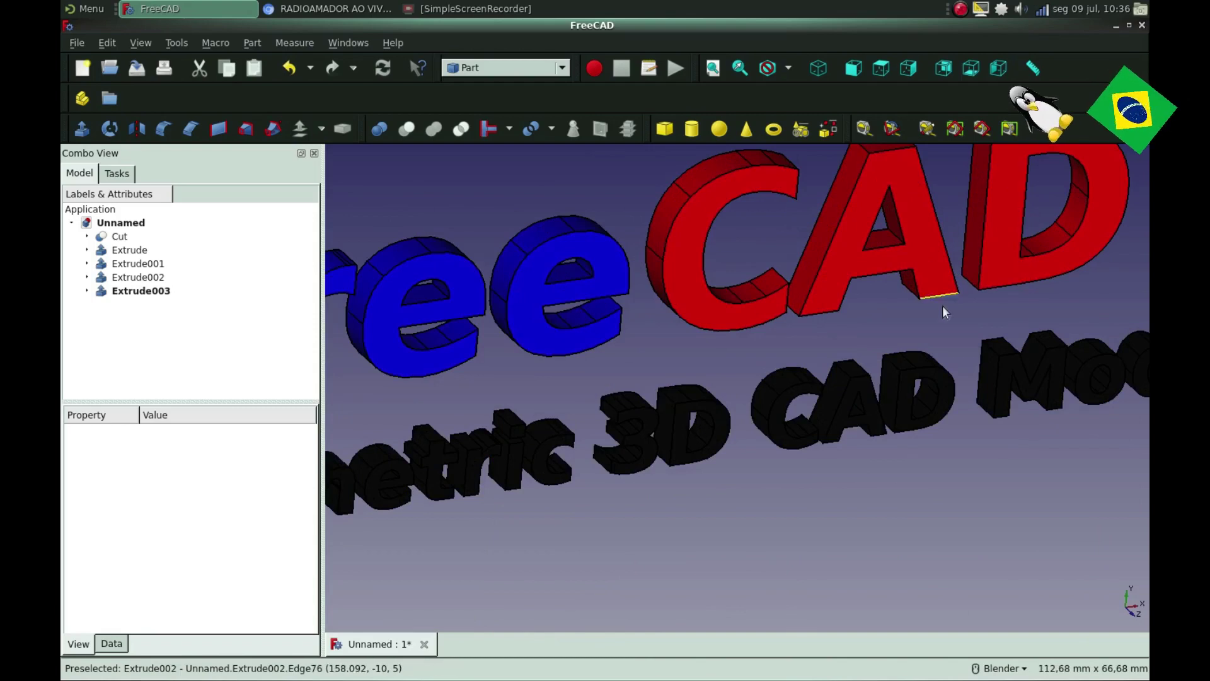
scroll(940, 315, "down", 3)
Orbit the logo toward a frontal view, then tilt it to an angle
mouse_move(498, 446)
middle_mouse_down()
mouse_move(527, 425)
mouse_move(486, 416)
middle_mouse_up()
scroll(431, 381, "up", 3)
scroll(431, 381, "up", 2)
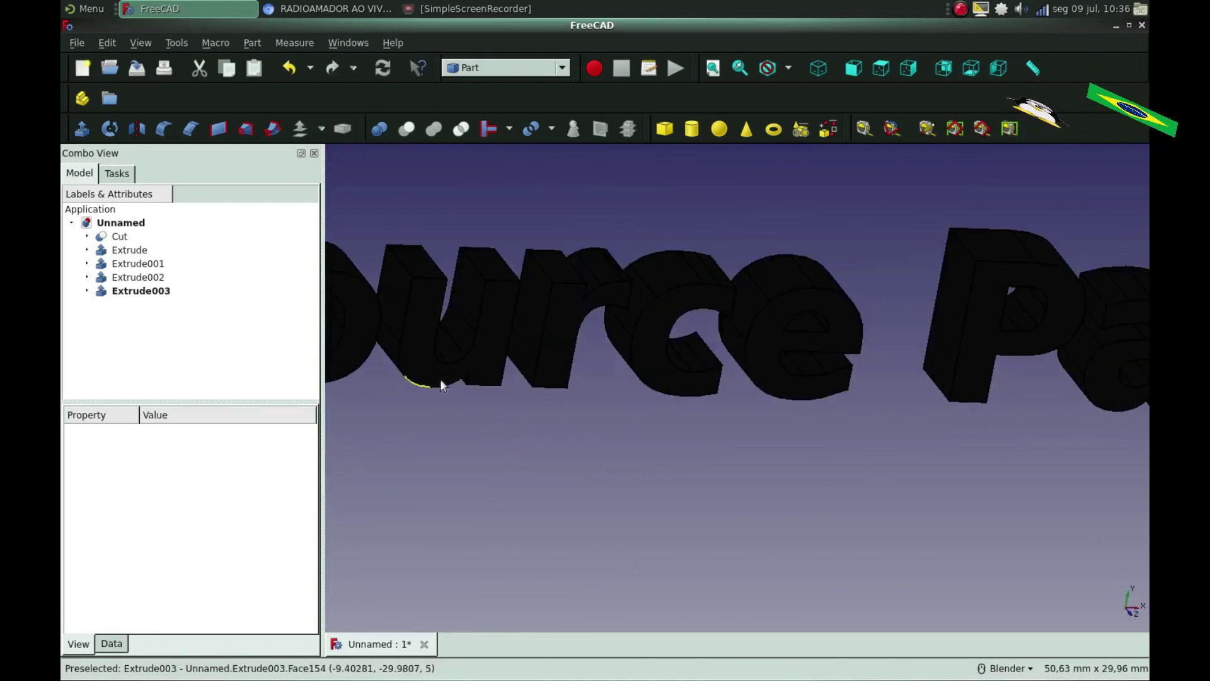
scroll(440, 379, "down", 2)
mouse_move(440, 379)
middle_mouse_down()
mouse_move(694, 379)
mouse_move(618, 388)
middle_mouse_up()
scroll(619, 388, "down", 2)
mouse_move(527, 373)
middle_mouse_down()
mouse_move(480, 338)
mouse_move(381, 380)
mouse_move(364, 418)
mouse_move(334, 420)
mouse_move(653, 360)
middle_mouse_up()
Cycle through front, top and rear standard views, ending on top, and zoom in
key("1")
key("2")
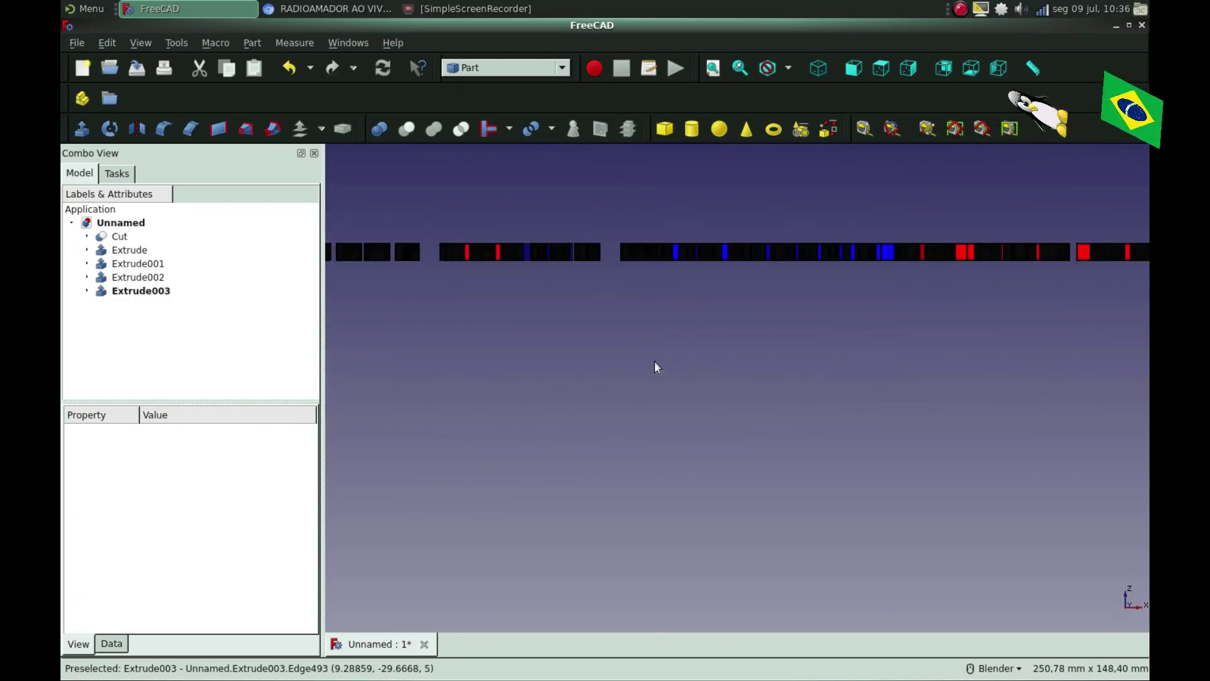
key("4")
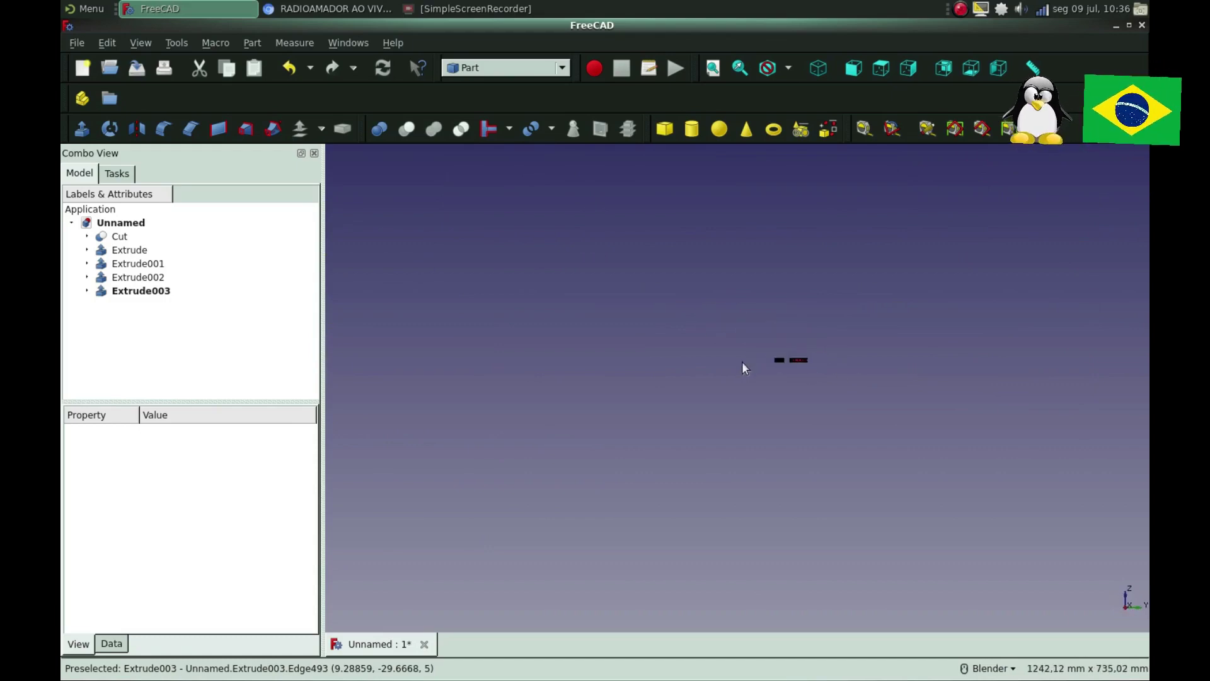
key("2")
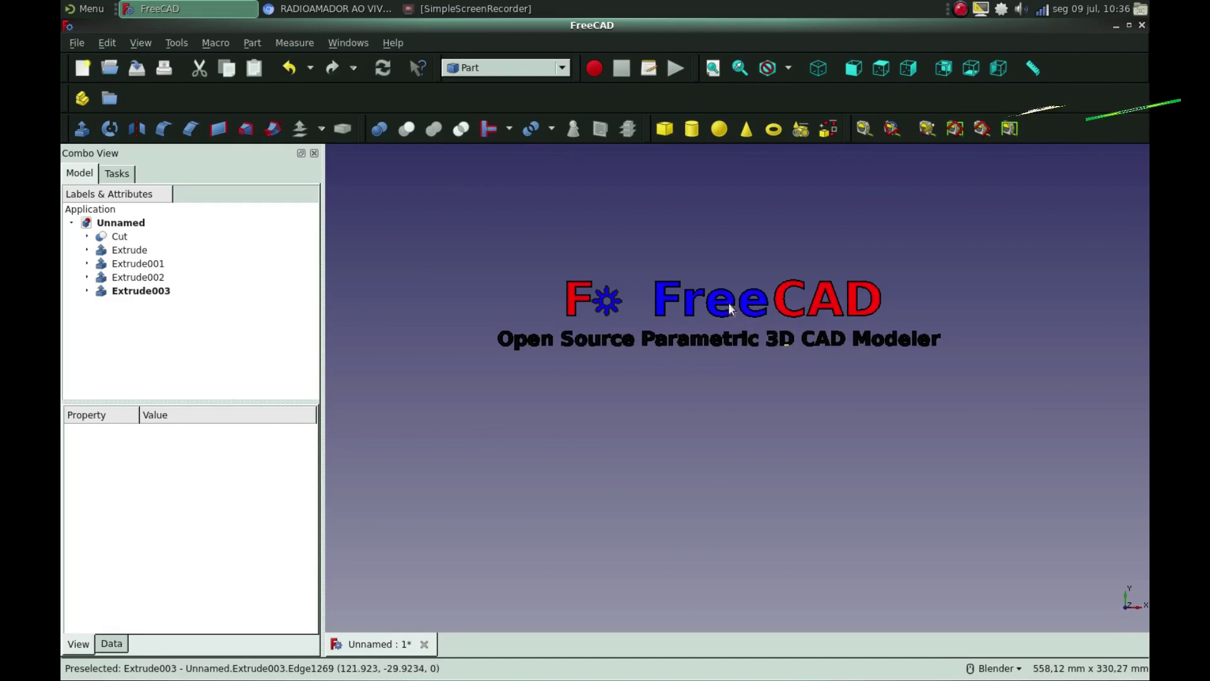
scroll(764, 323, "up", 4)
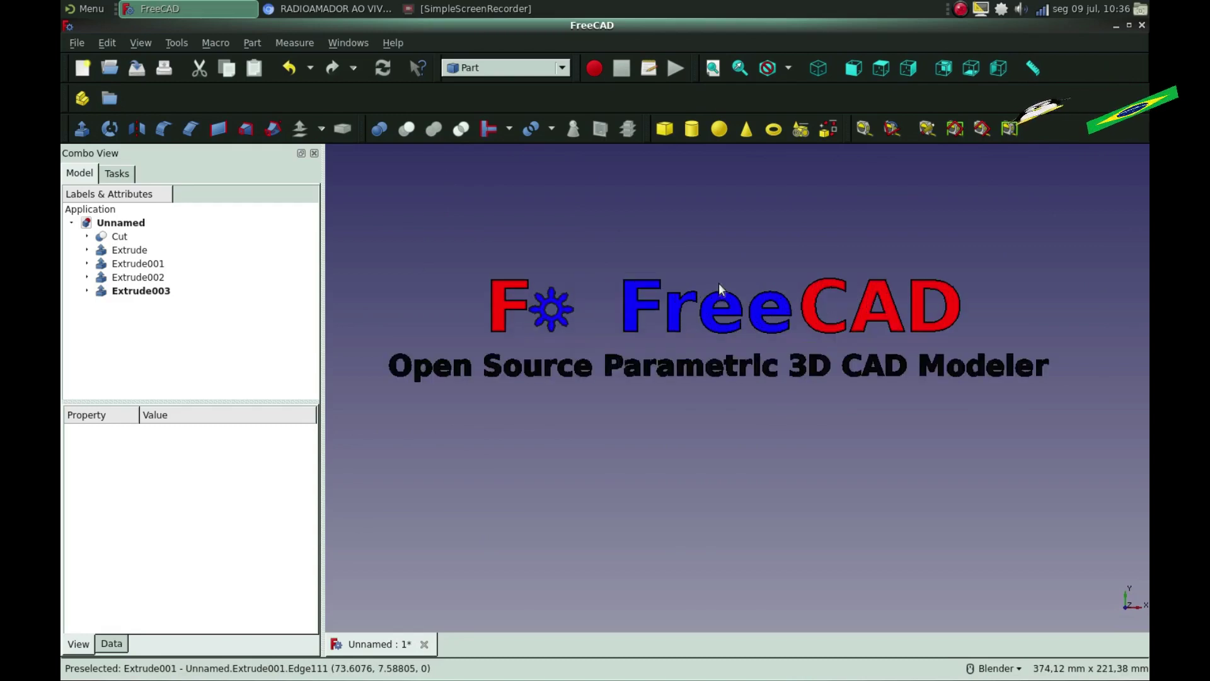
left_click(962, 11)
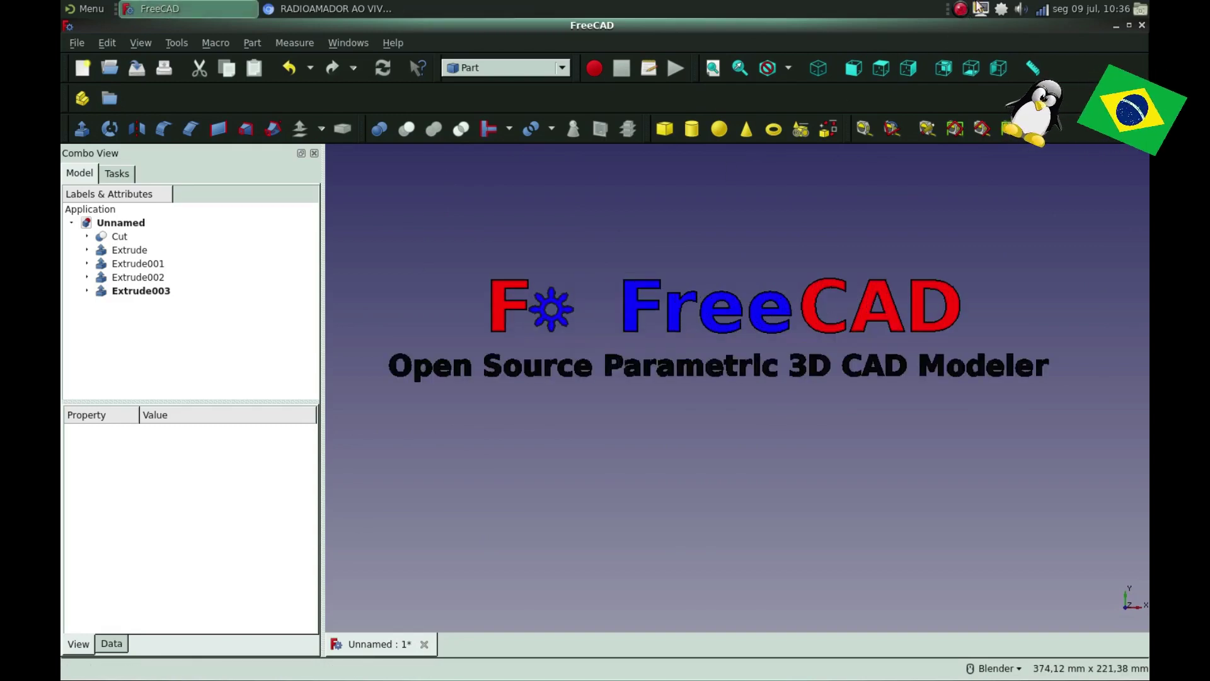
right_click(962, 10)
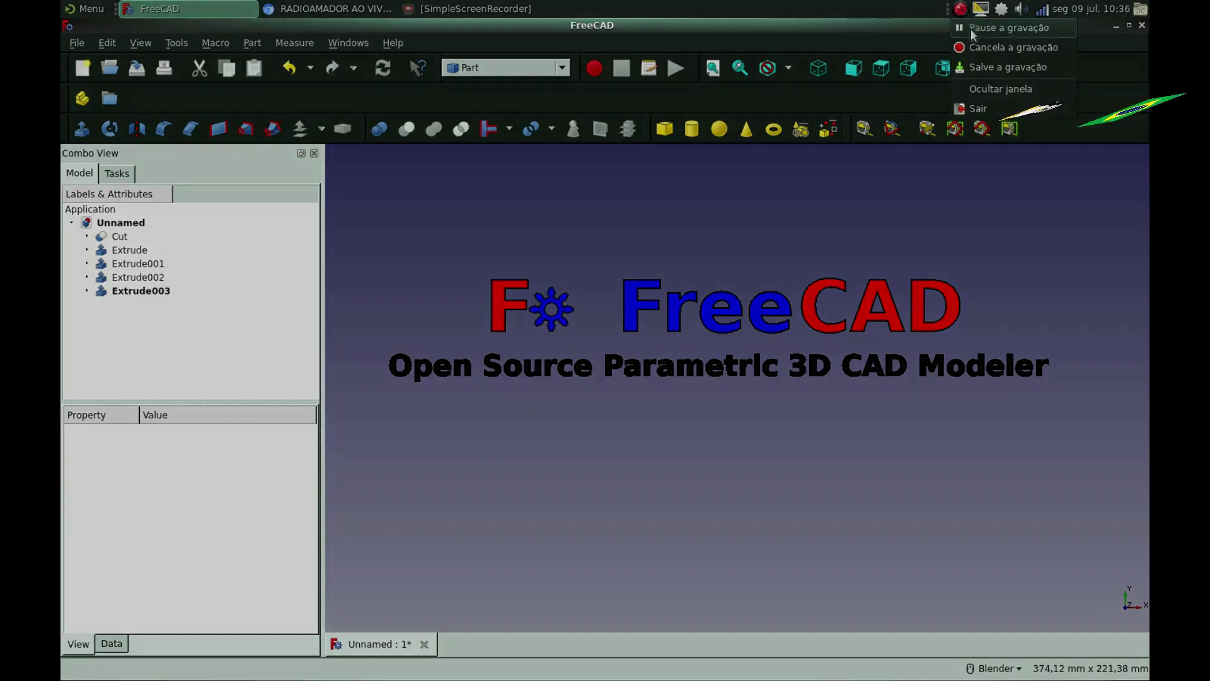